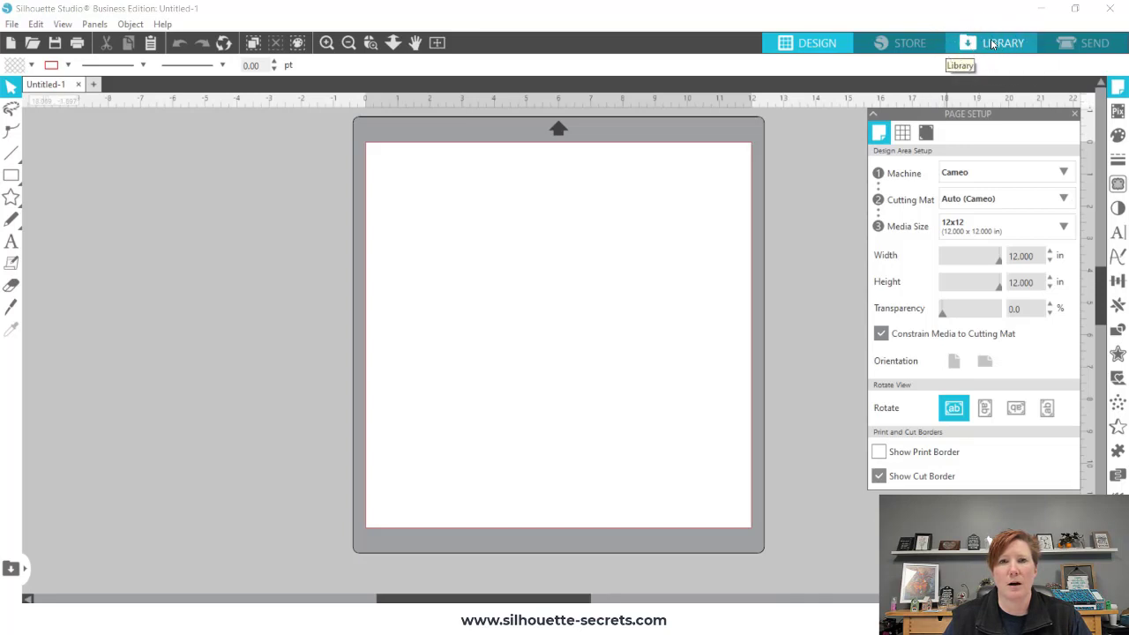
Step: Check the installed software version in the program's About information and close it
click(162, 24)
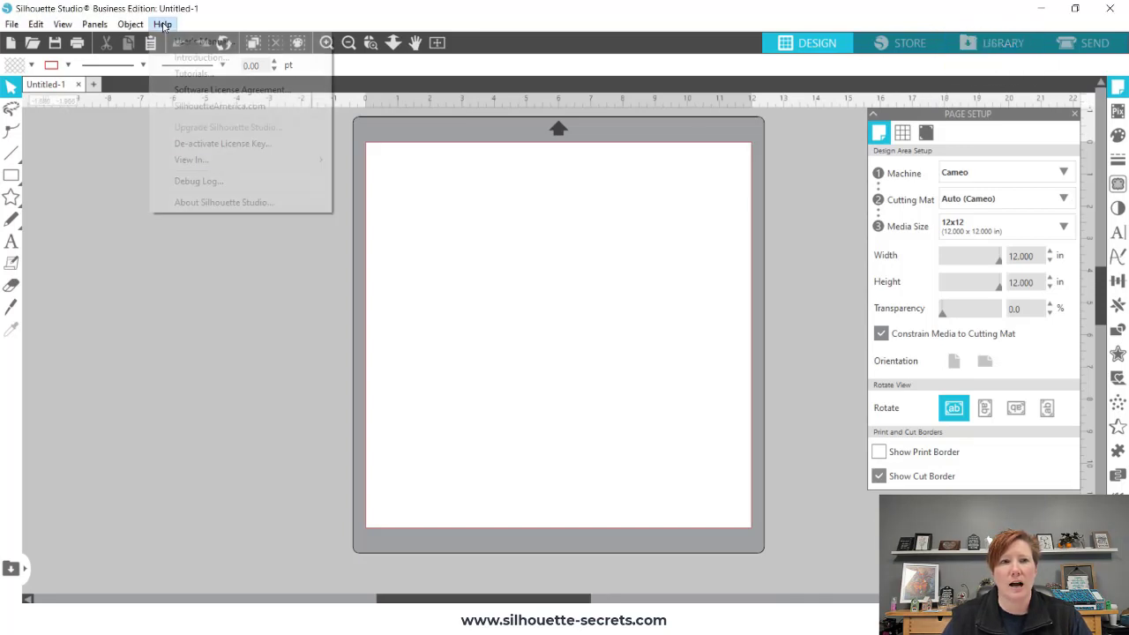
click(183, 203)
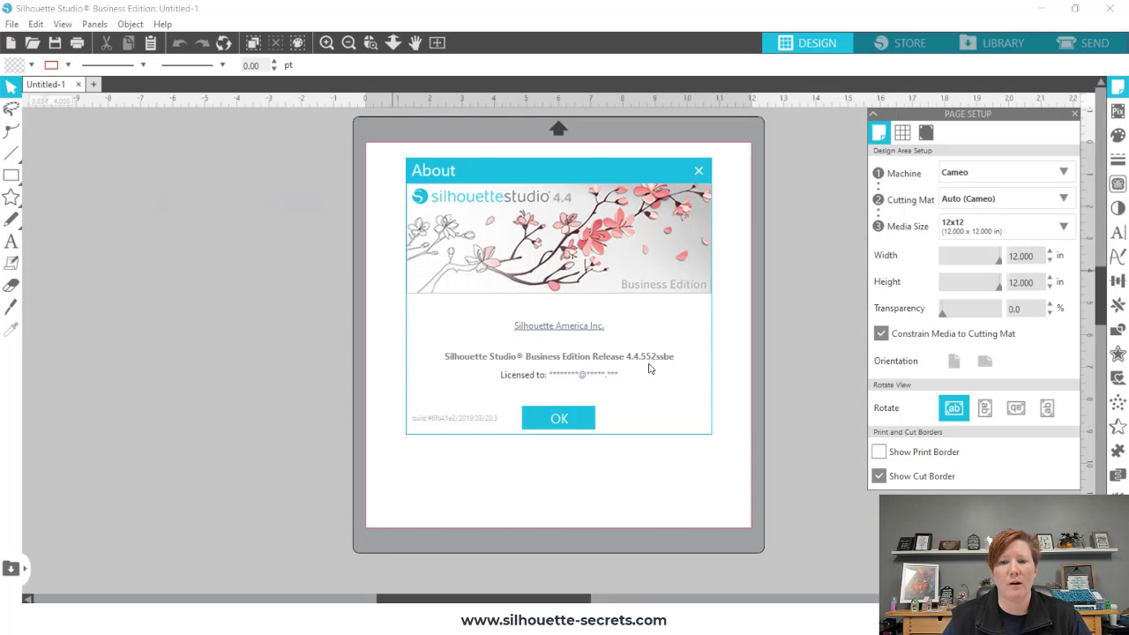
click(565, 423)
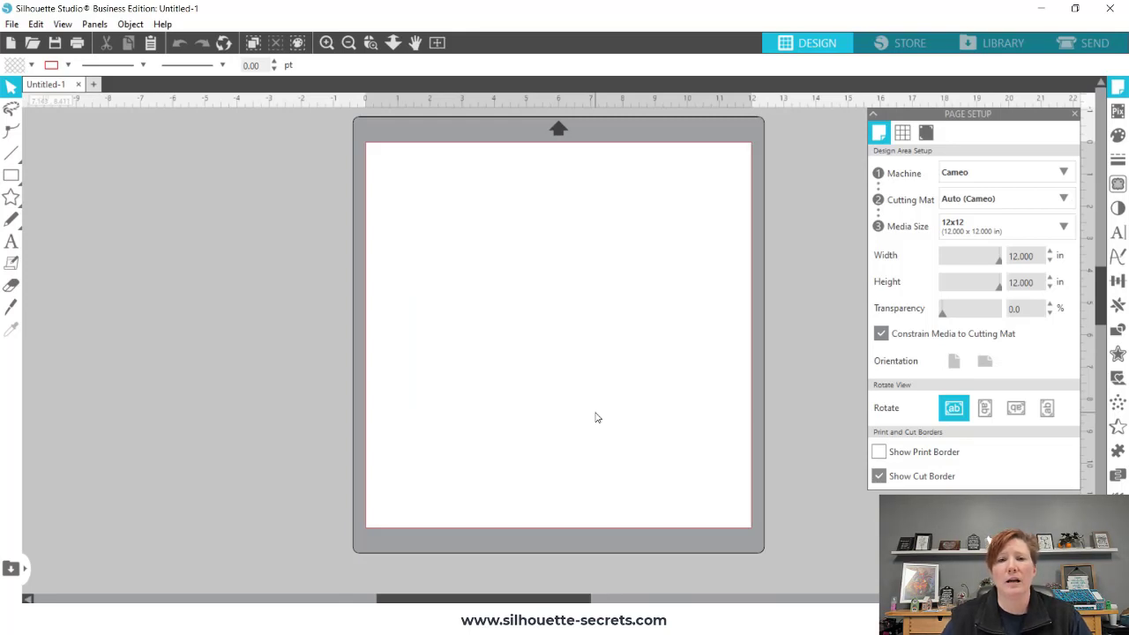
Step: Open the design library and review the account options, including library import and export
click(1003, 46)
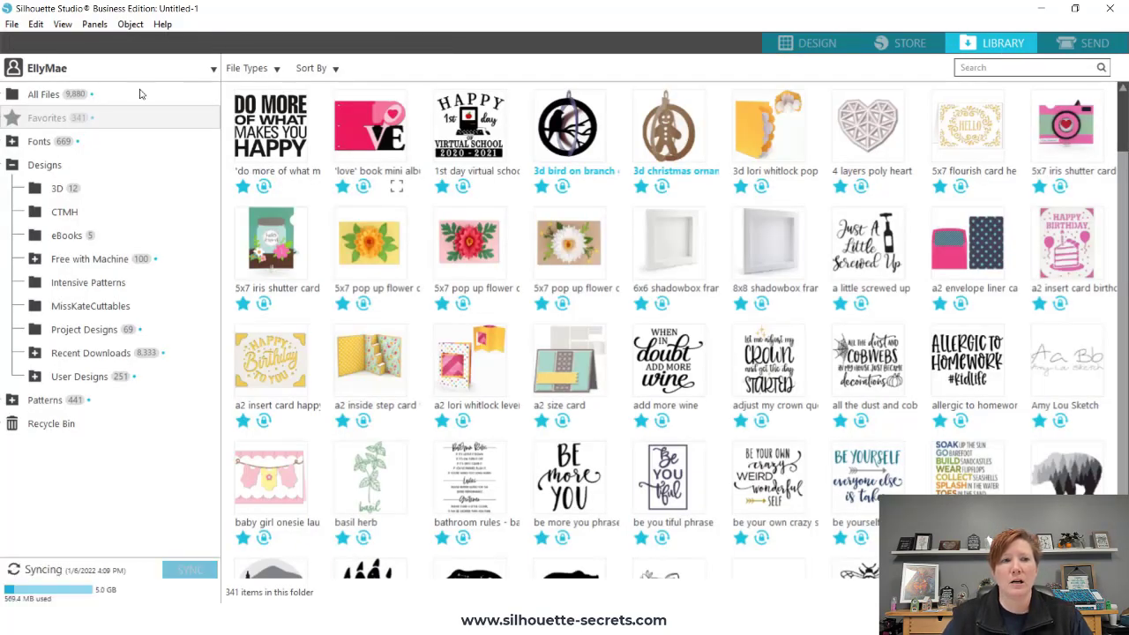
click(64, 74)
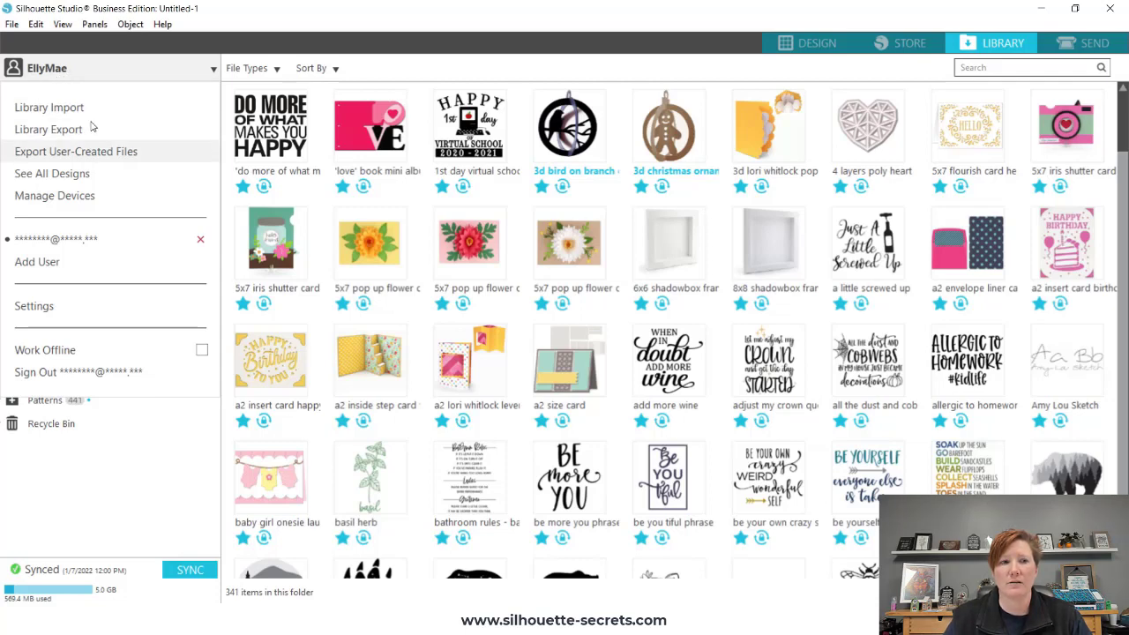
click(93, 70)
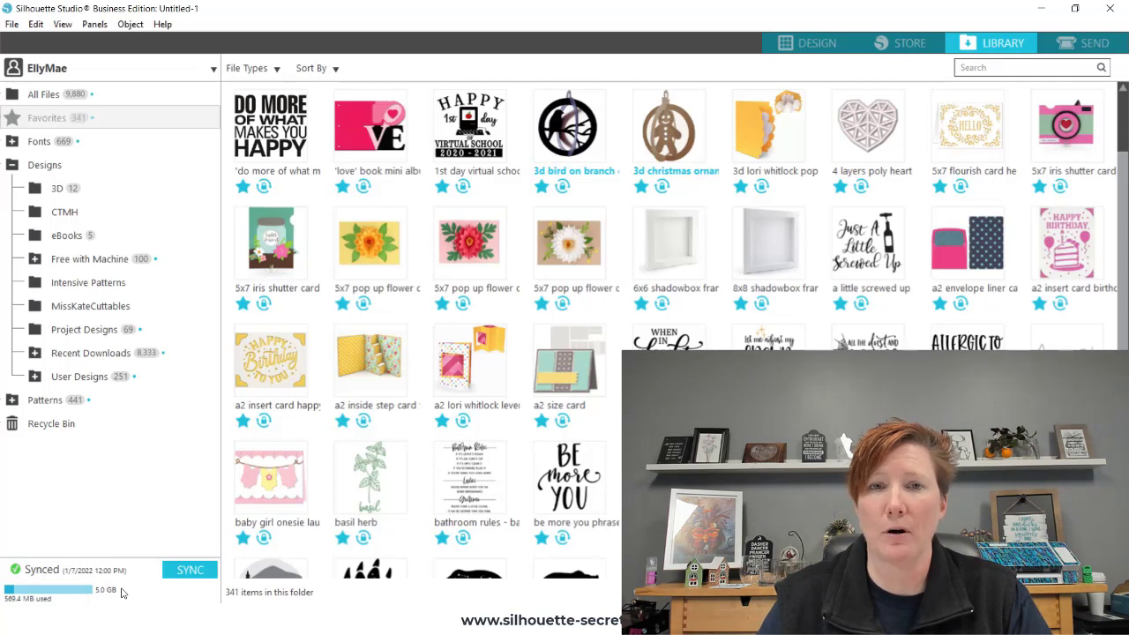
click(122, 591)
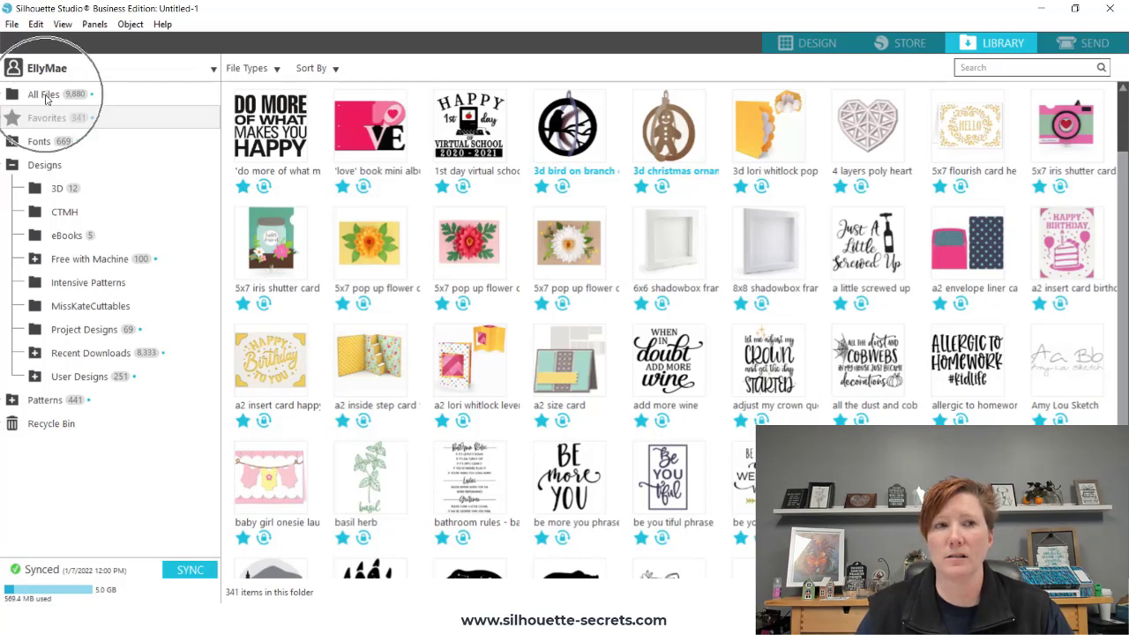
Step: Show all files stored in the library
click(49, 95)
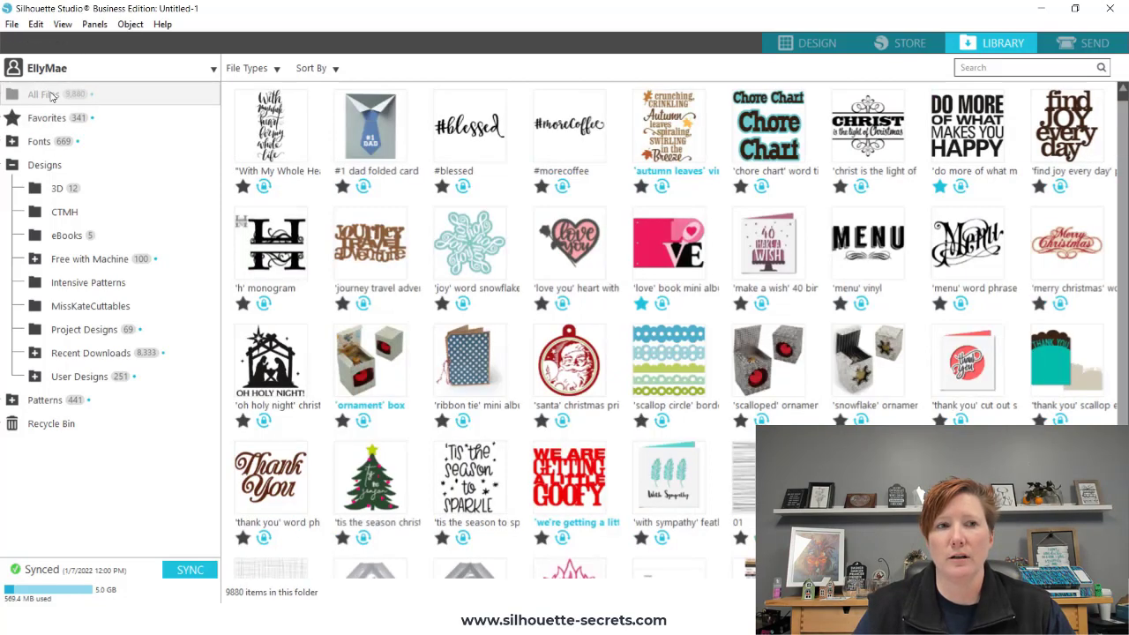
click(113, 100)
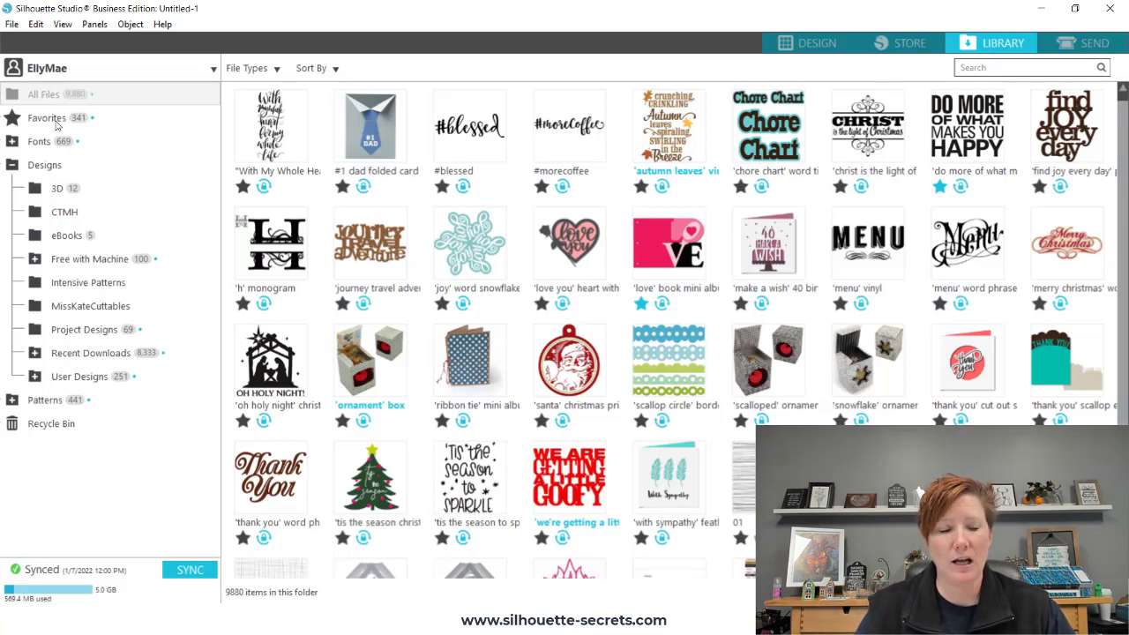
click(55, 125)
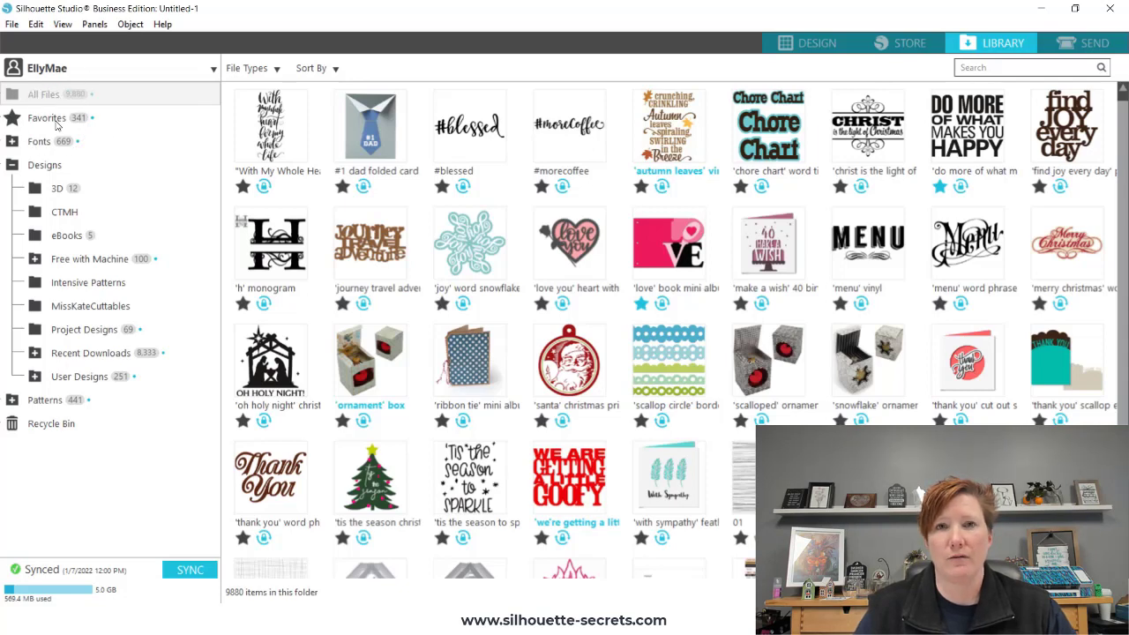
Step: Mark the #blessed design as a favorite and remove the mark, trying this twice
click(442, 188)
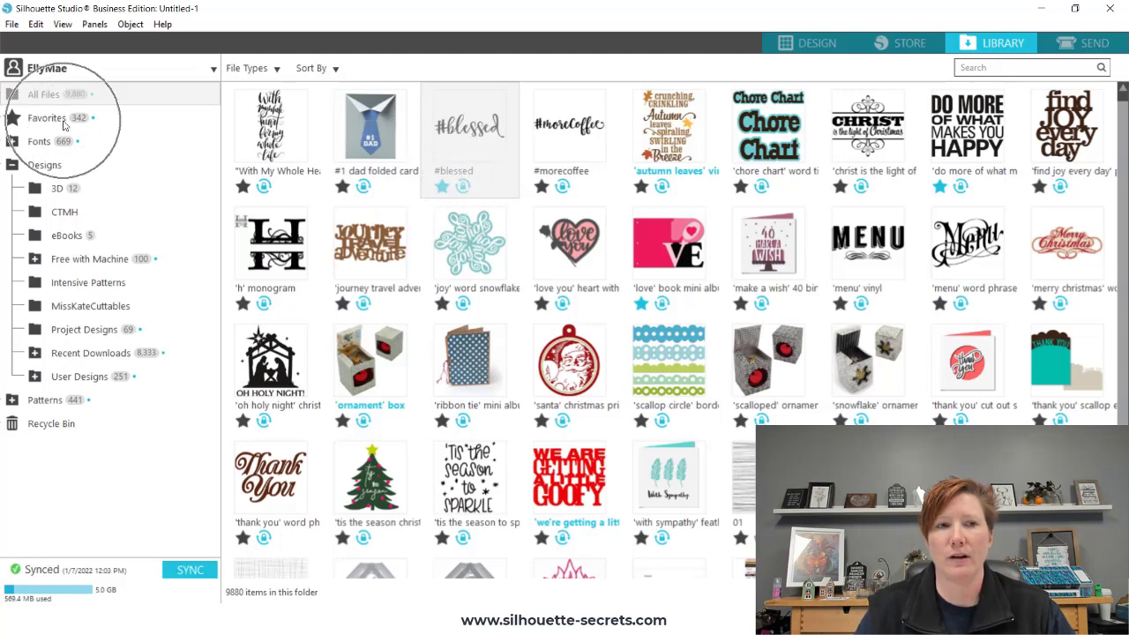
click(442, 187)
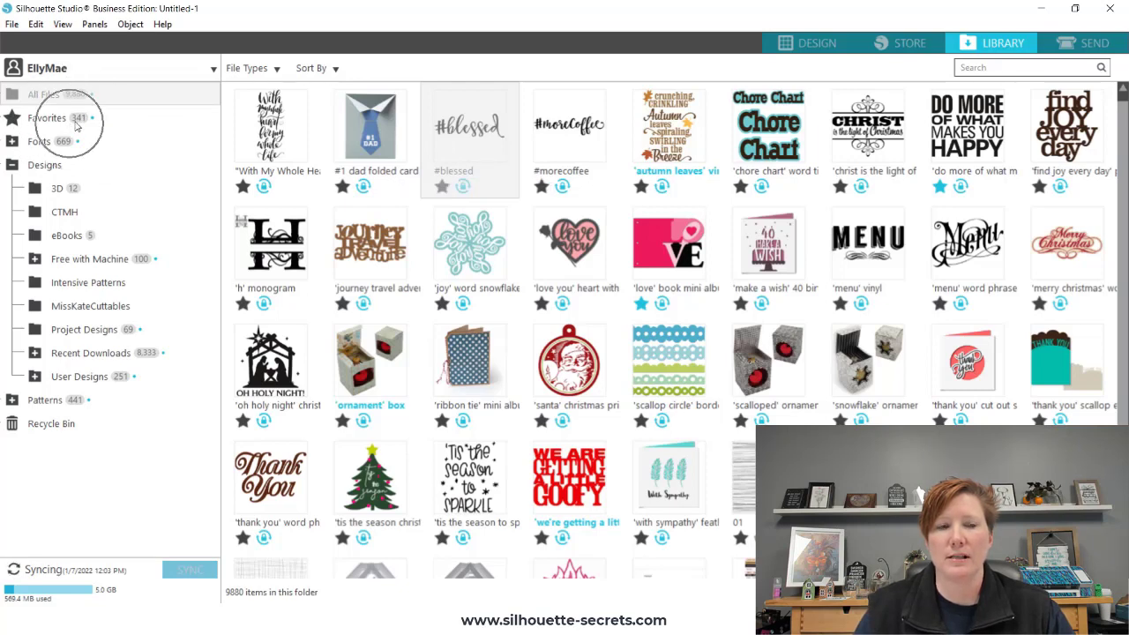
click(442, 187)
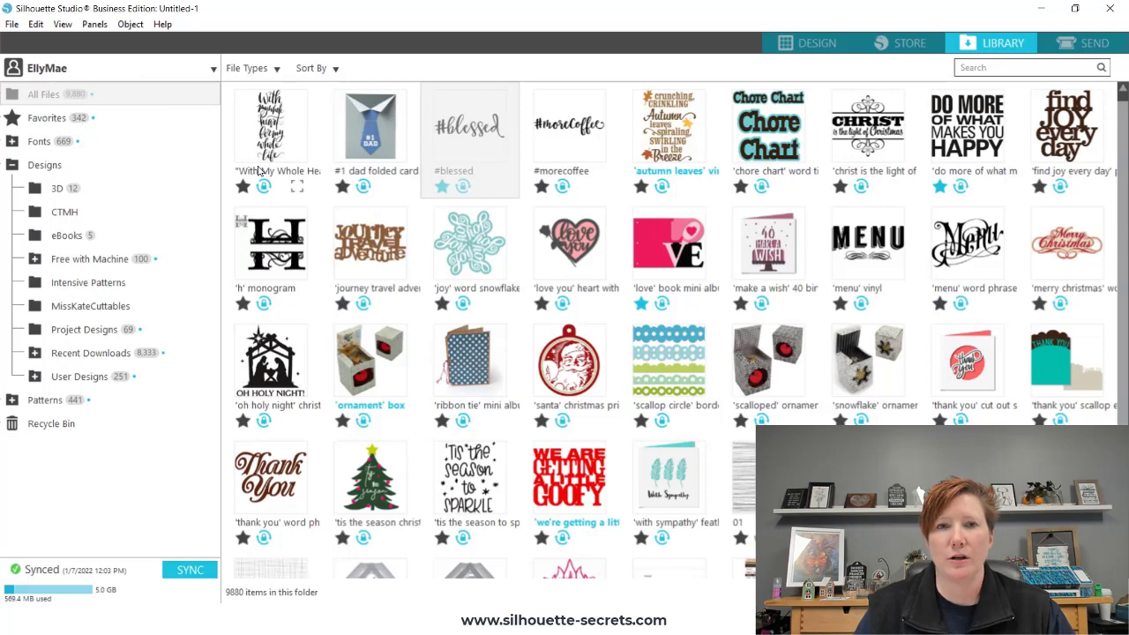
click(443, 187)
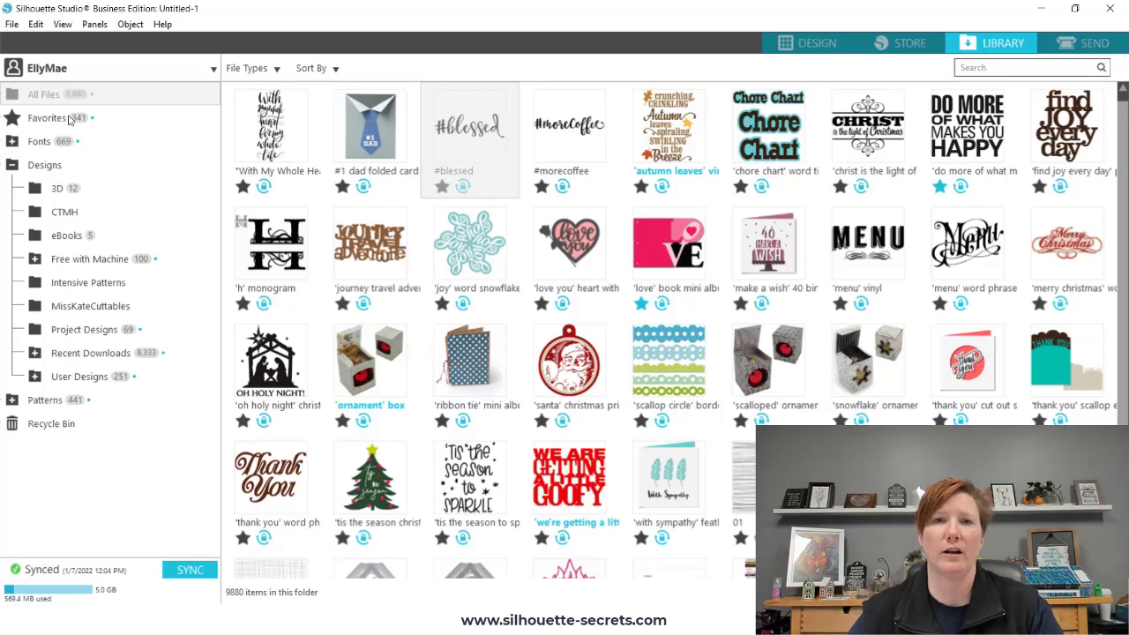
Step: Open the Fonts folder with its subfolders expanded, and collapse it again
click(13, 143)
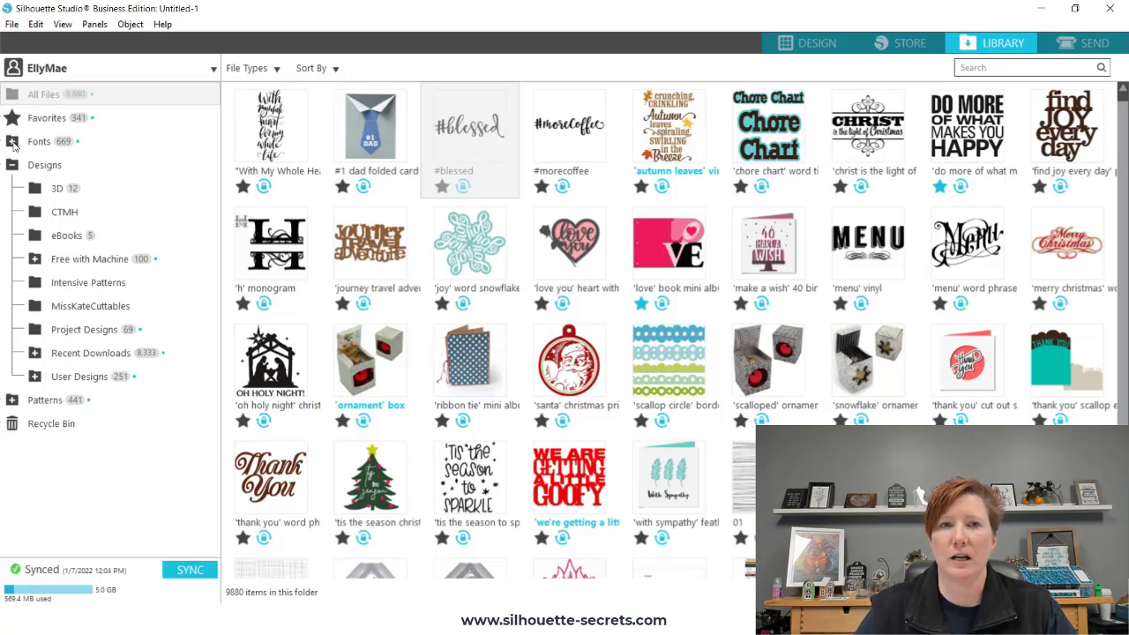
click(12, 143)
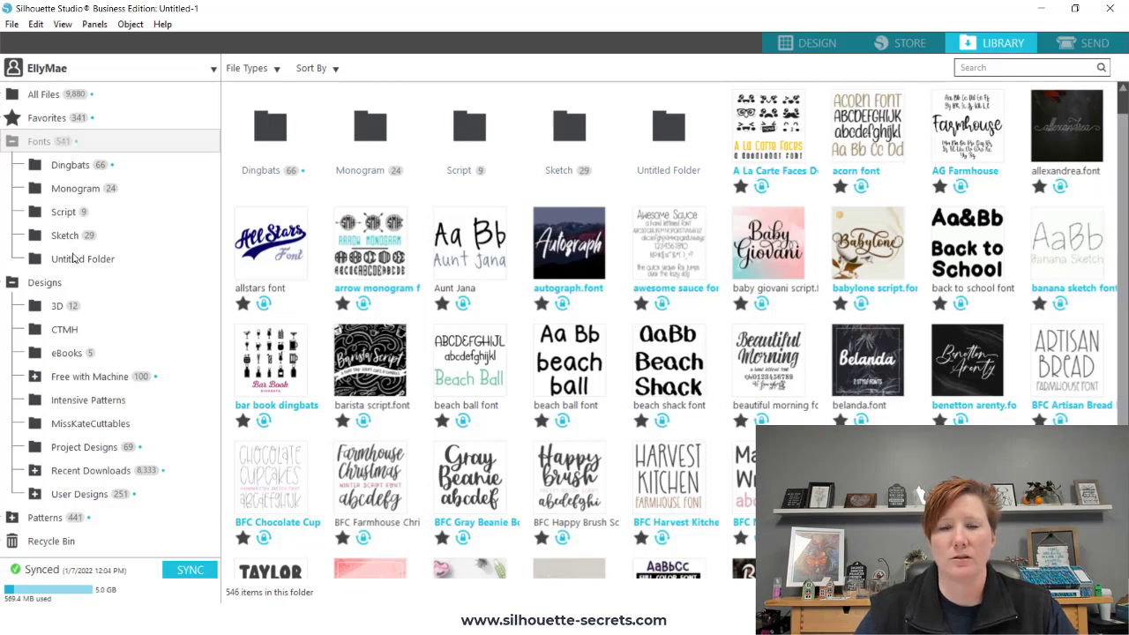
click(12, 142)
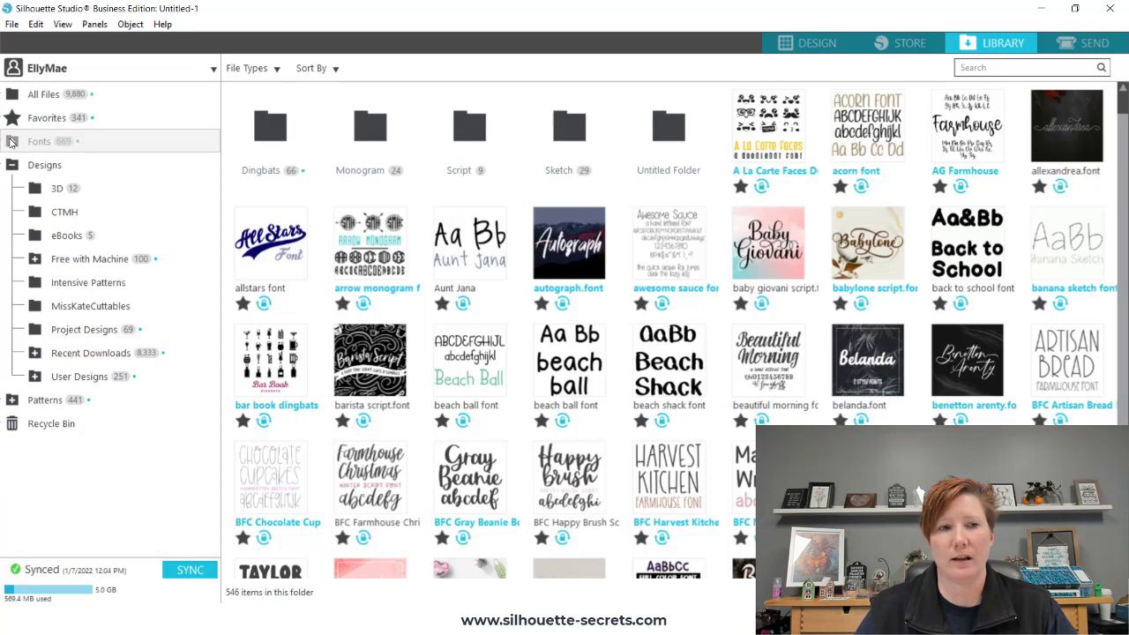
click(71, 166)
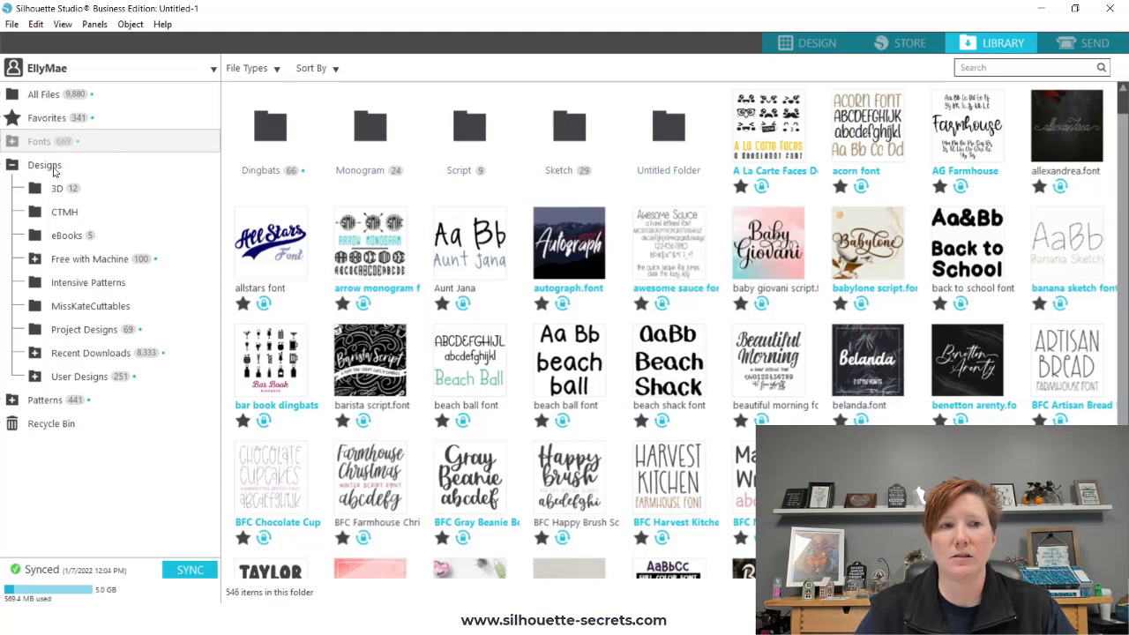
click(77, 238)
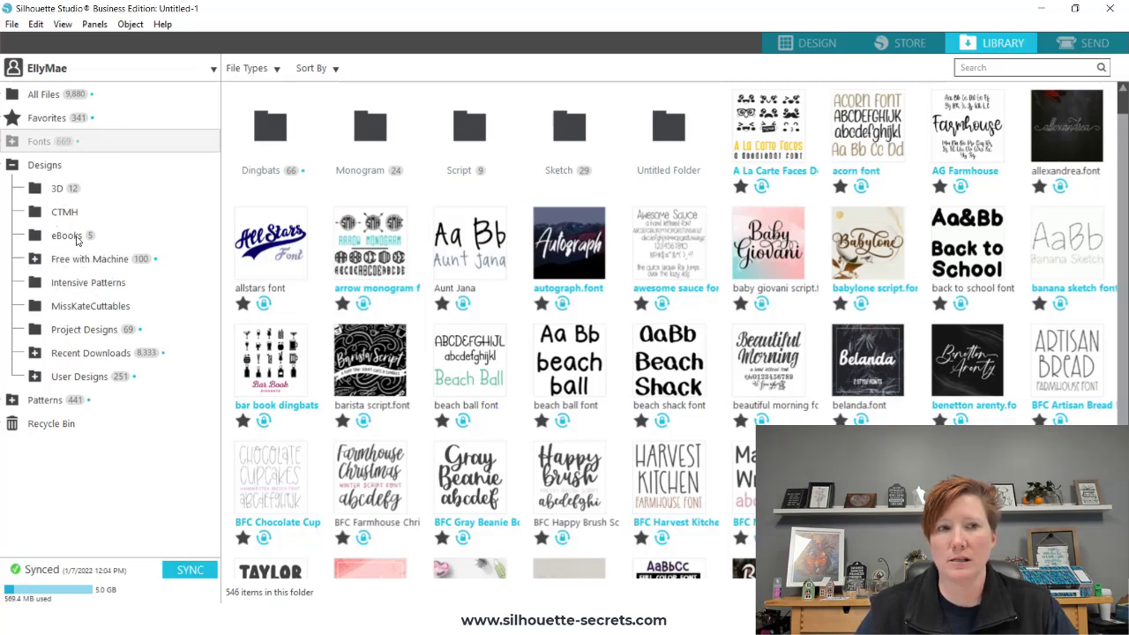
click(77, 238)
click(77, 238)
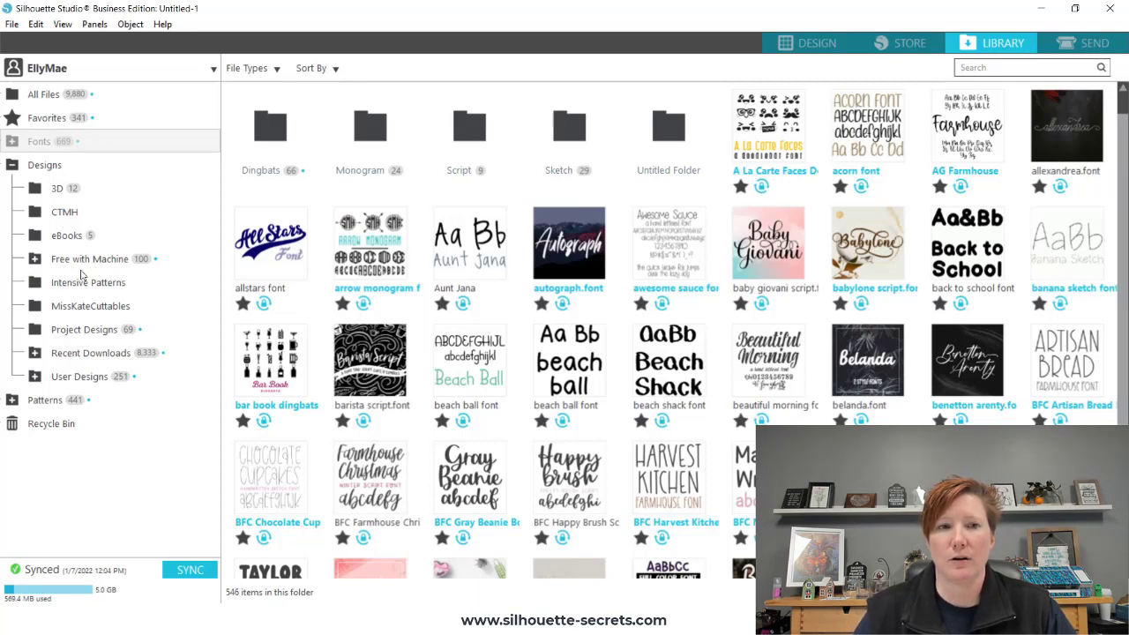
Step: Open the Free with Machine folder under Designs to view its subfolder, and collapse it again
click(36, 261)
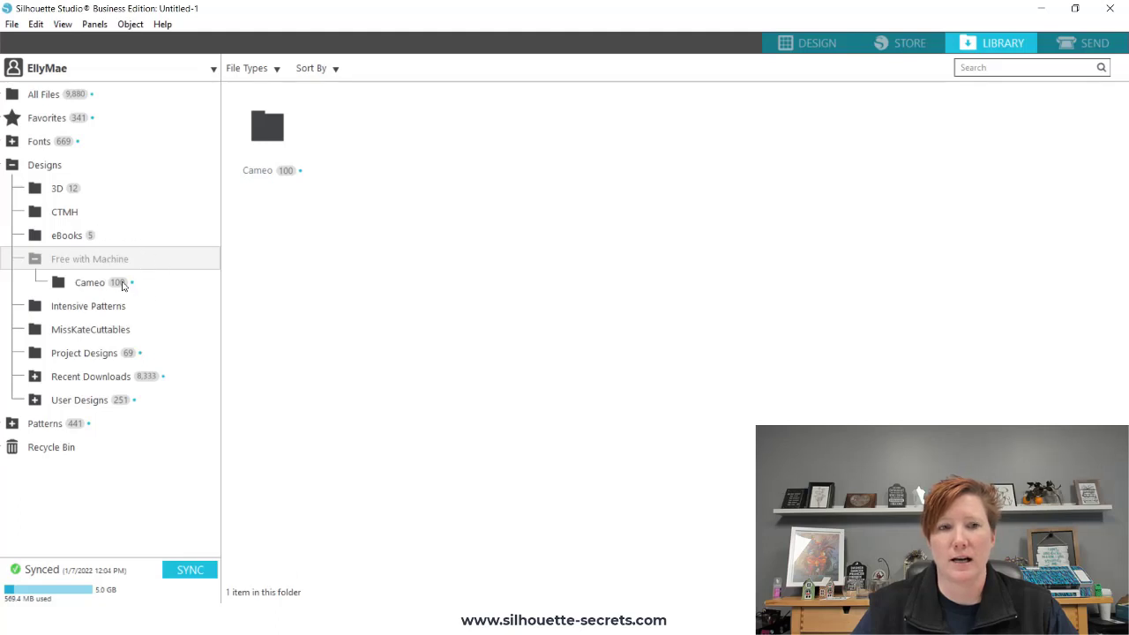
click(35, 261)
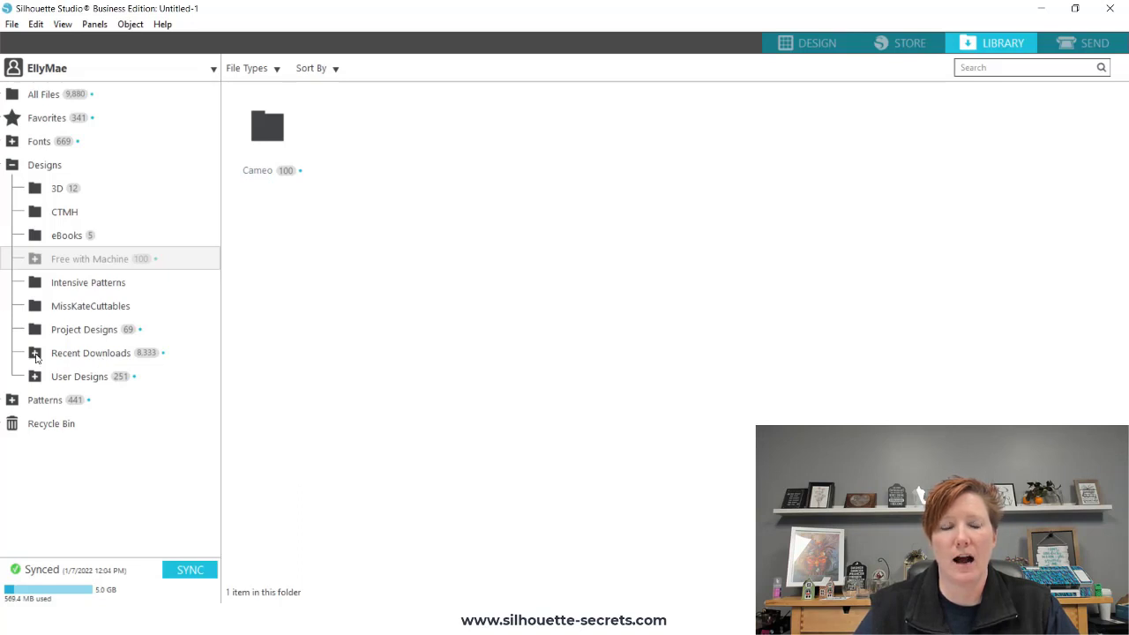
Step: Open Recent Downloads under Designs, expand it to look through its category subfolders, and collapse it again
click(83, 355)
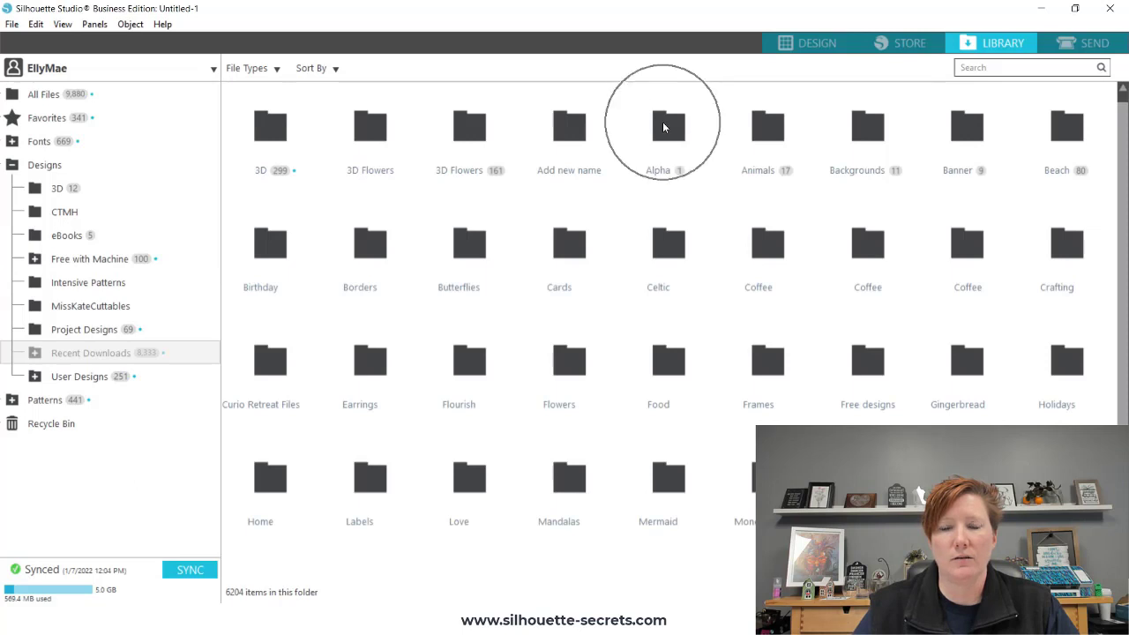
click(36, 354)
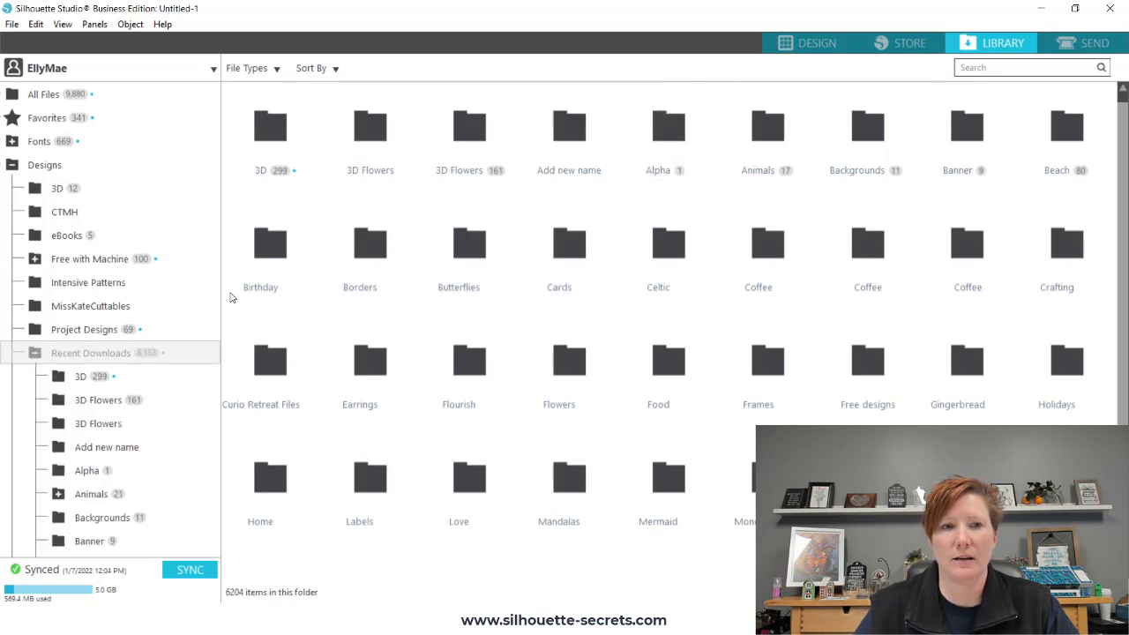
click(217, 256)
scroll(210, 269, down, 5)
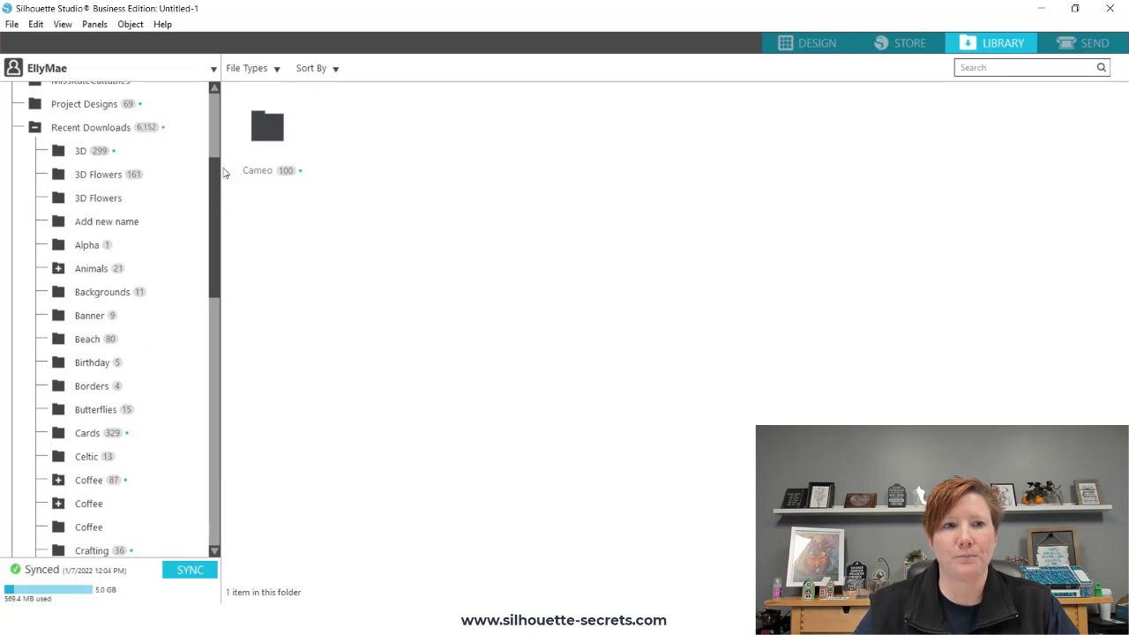
drag(214, 200, 214, 168)
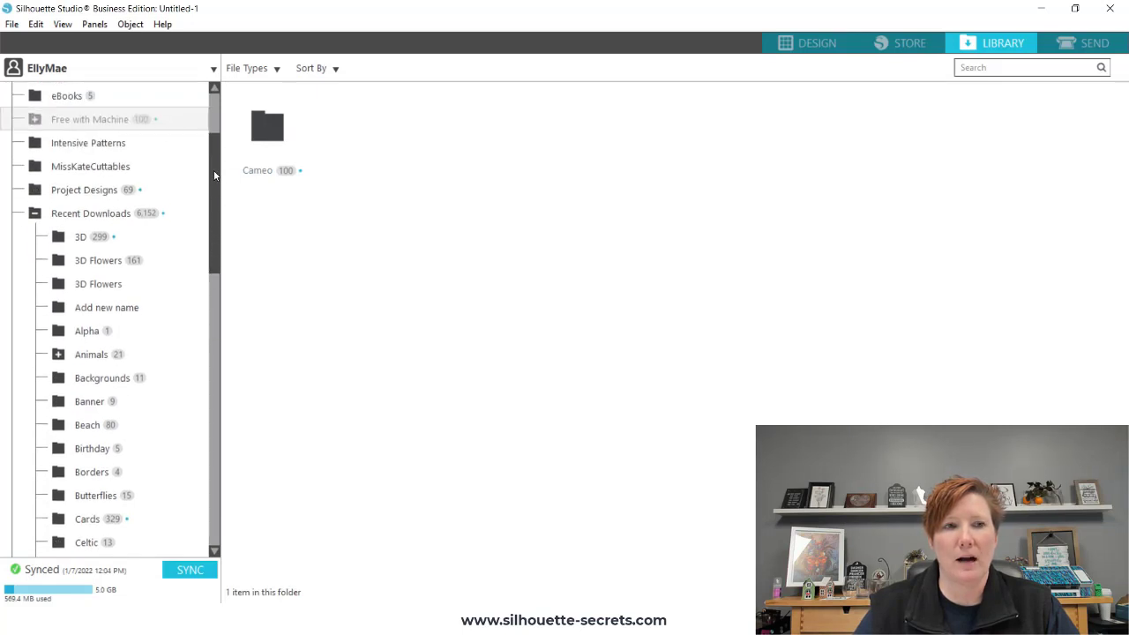
click(168, 221)
mouse_move(212, 207)
mouse_down()
mouse_move(209, 406)
mouse_move(221, 220)
mouse_up()
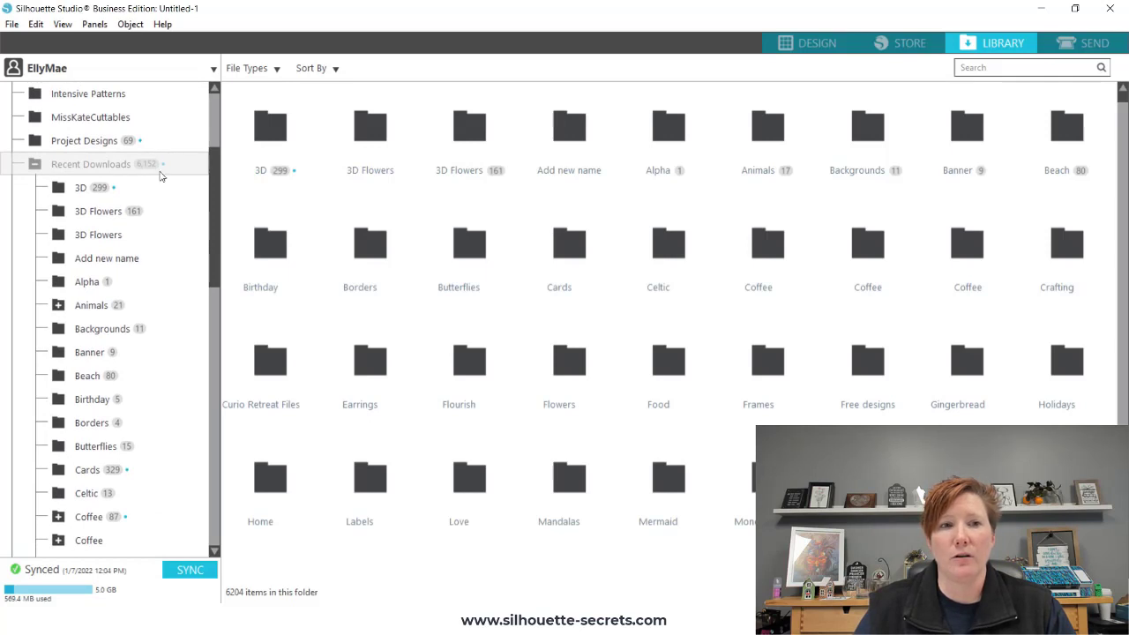
click(169, 169)
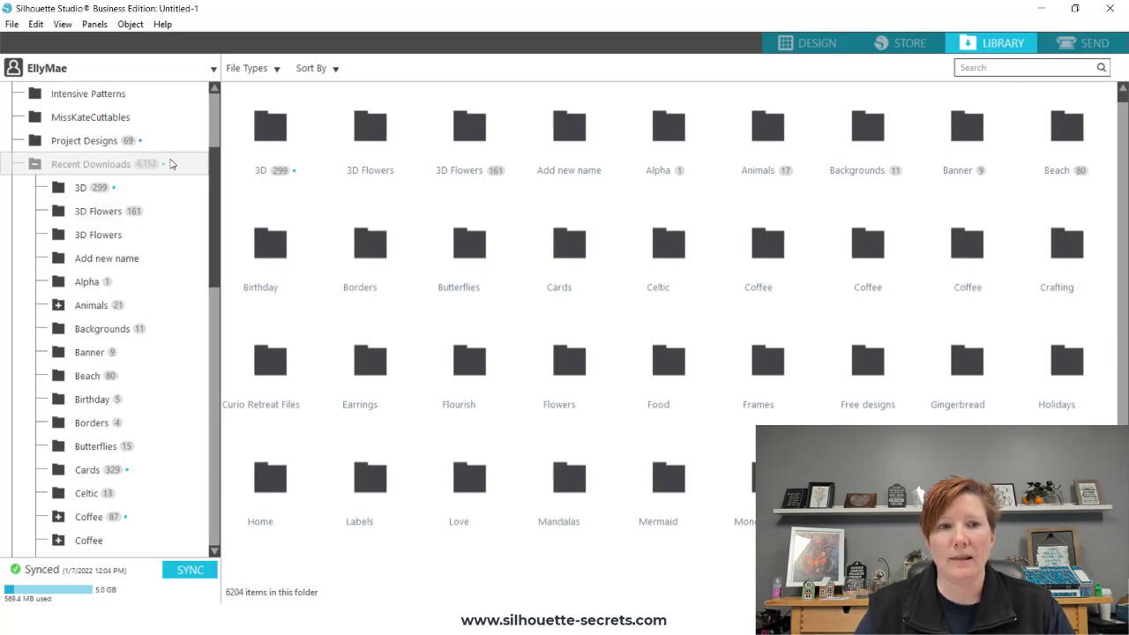
click(38, 166)
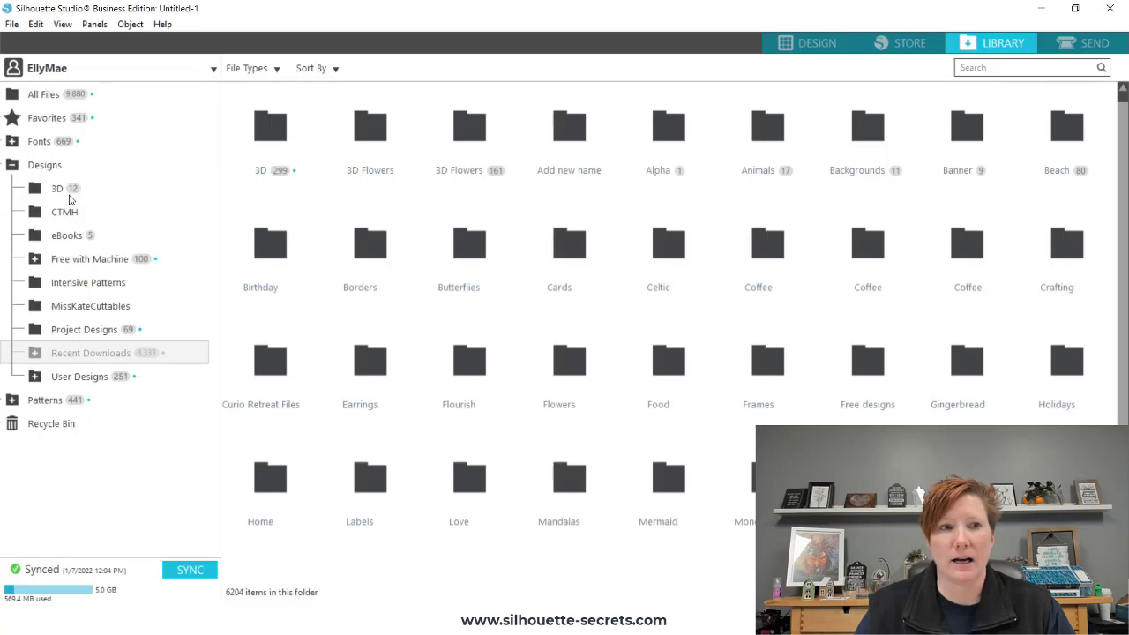
Step: View the contents of the User Designs folder and return to Recent Downloads
click(80, 377)
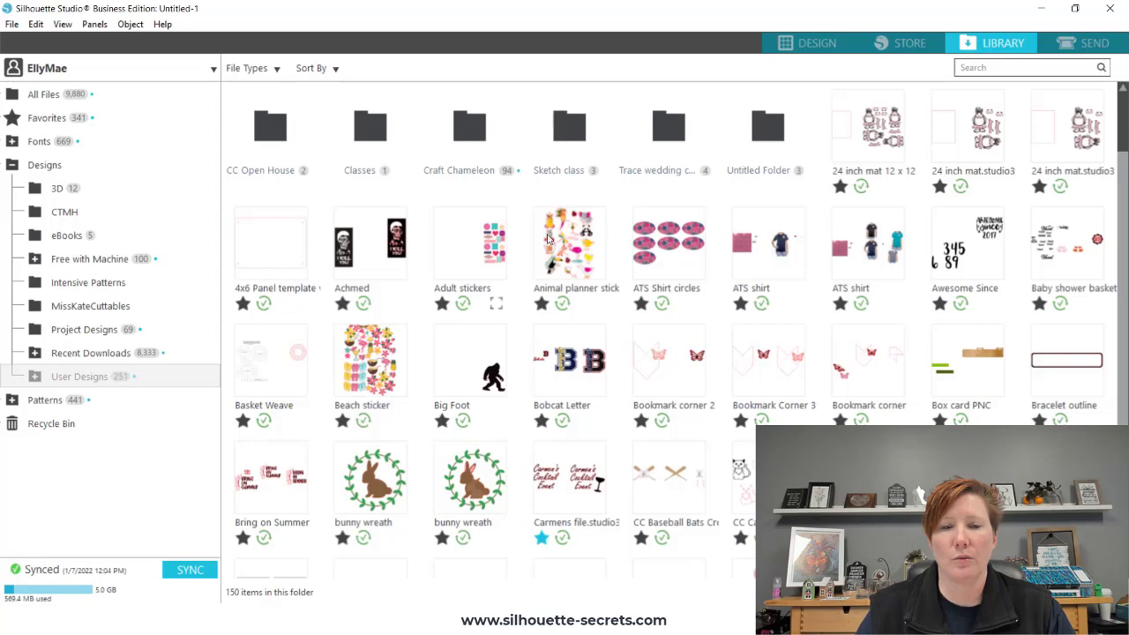
click(73, 354)
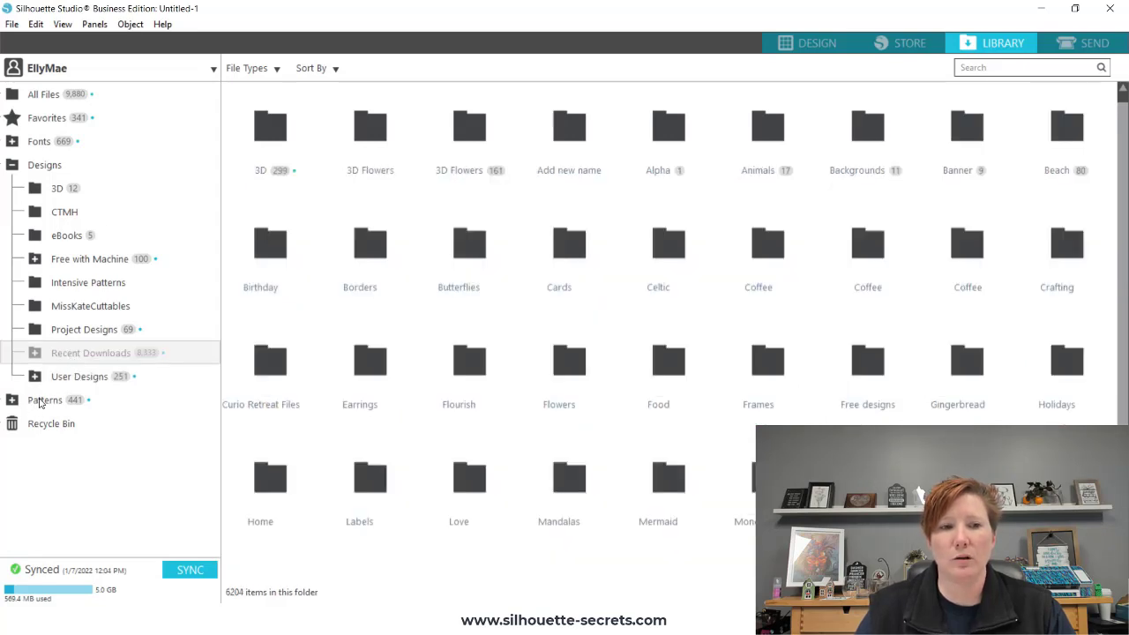
key(ctrl)
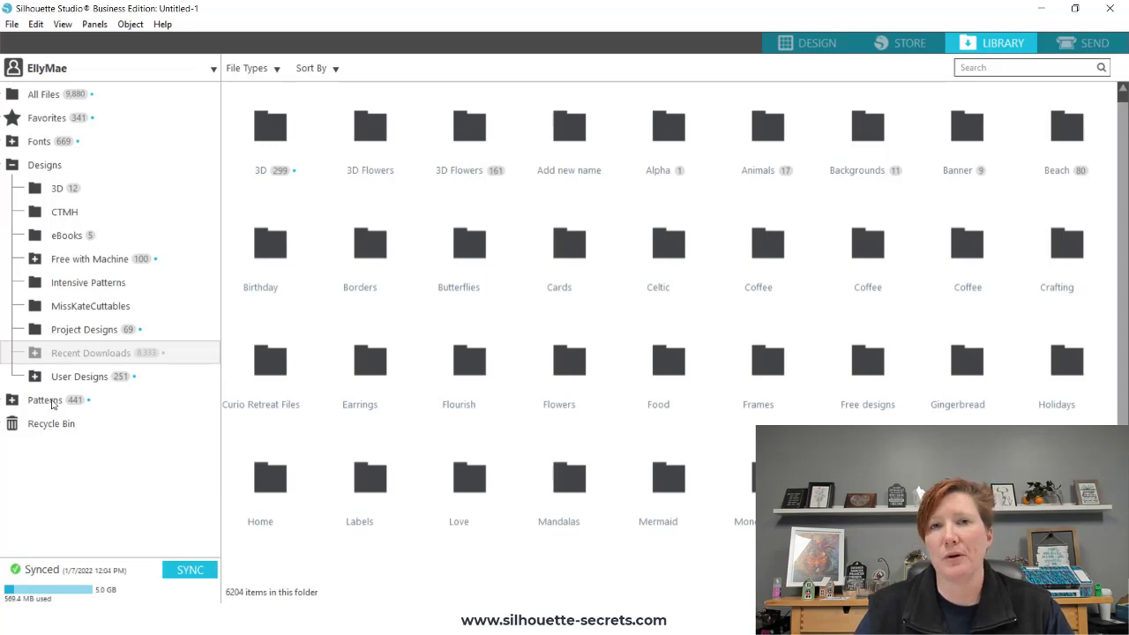
Step: Open the Patterns folder, display its items as a detailed list, and return to the thumbnail grid view
click(52, 402)
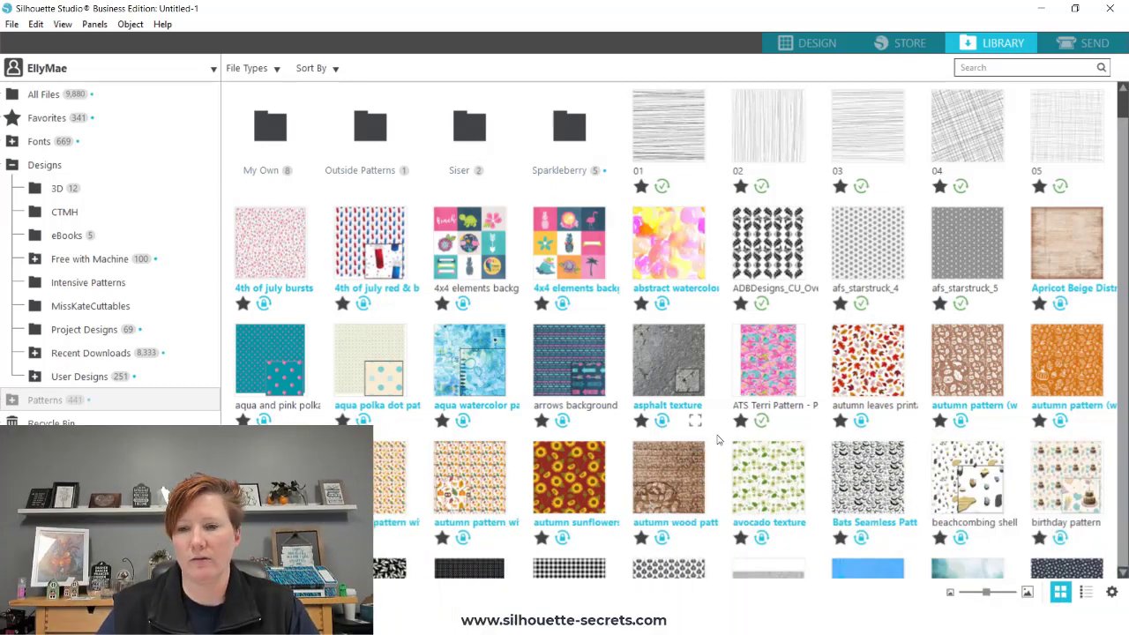
click(1087, 595)
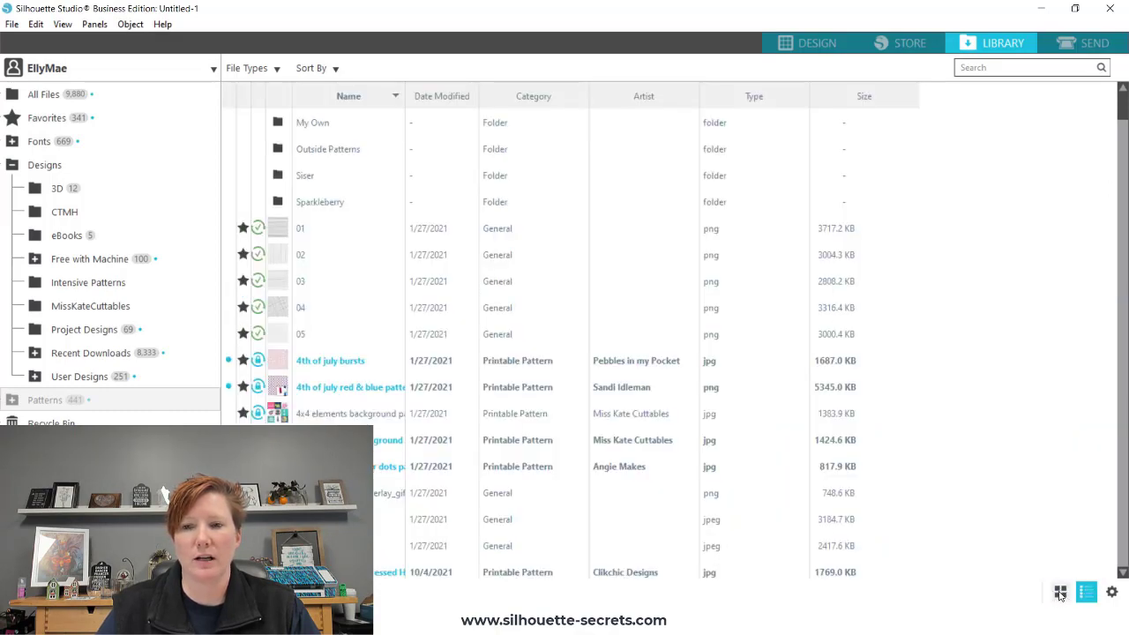
click(1062, 595)
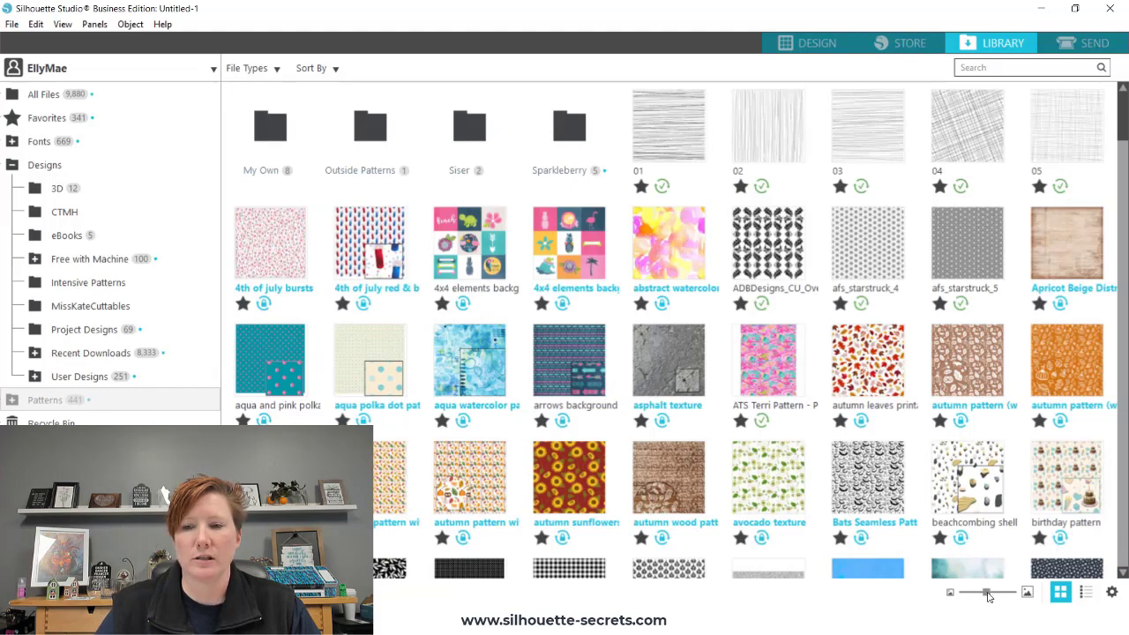
Step: Shrink the thumbnails of the Patterns folder slightly and return them to their previous size
mouse_move(988, 596)
mouse_down()
mouse_move(1012, 597)
mouse_move(984, 597)
mouse_up()
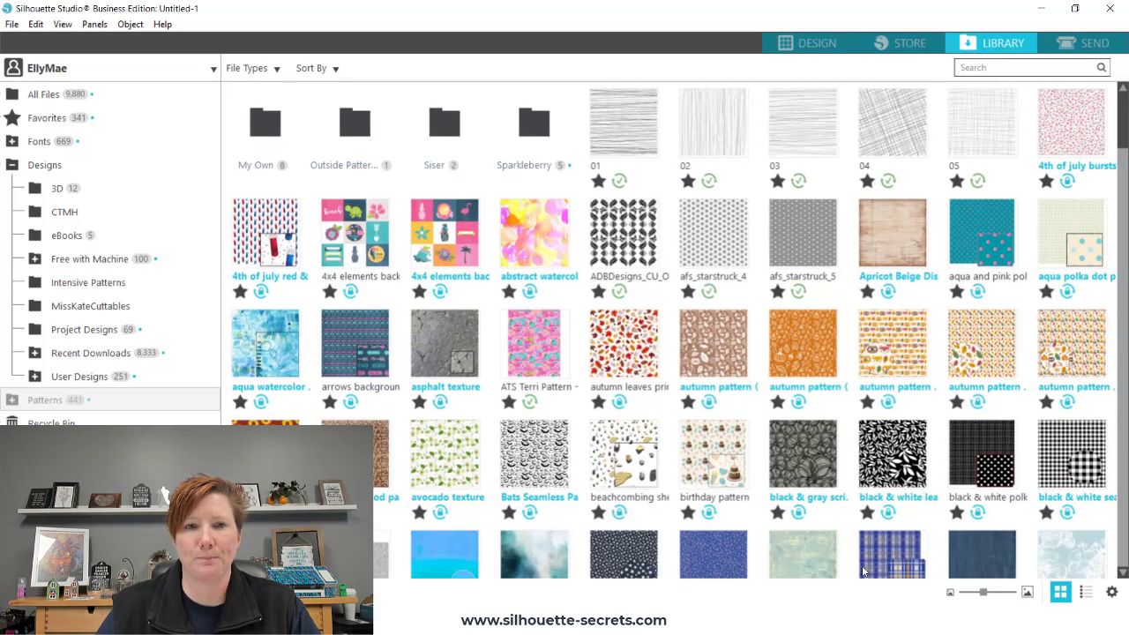
drag(984, 594, 988, 596)
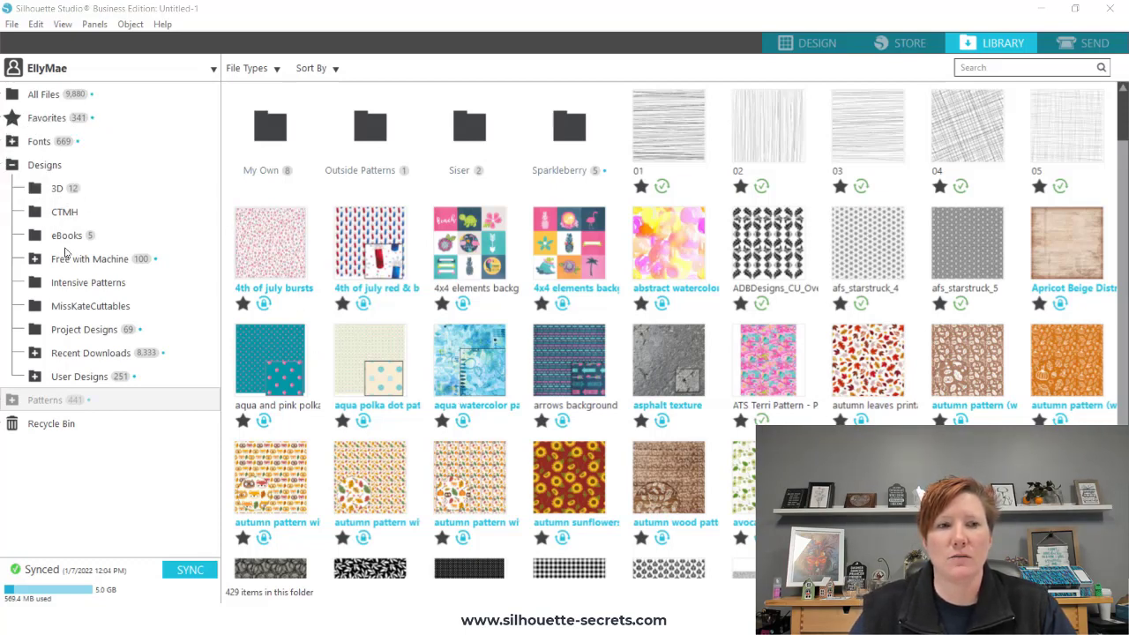
Step: Open the Recent Downloads folder under Designs and expand it to list its category subfolders
click(99, 357)
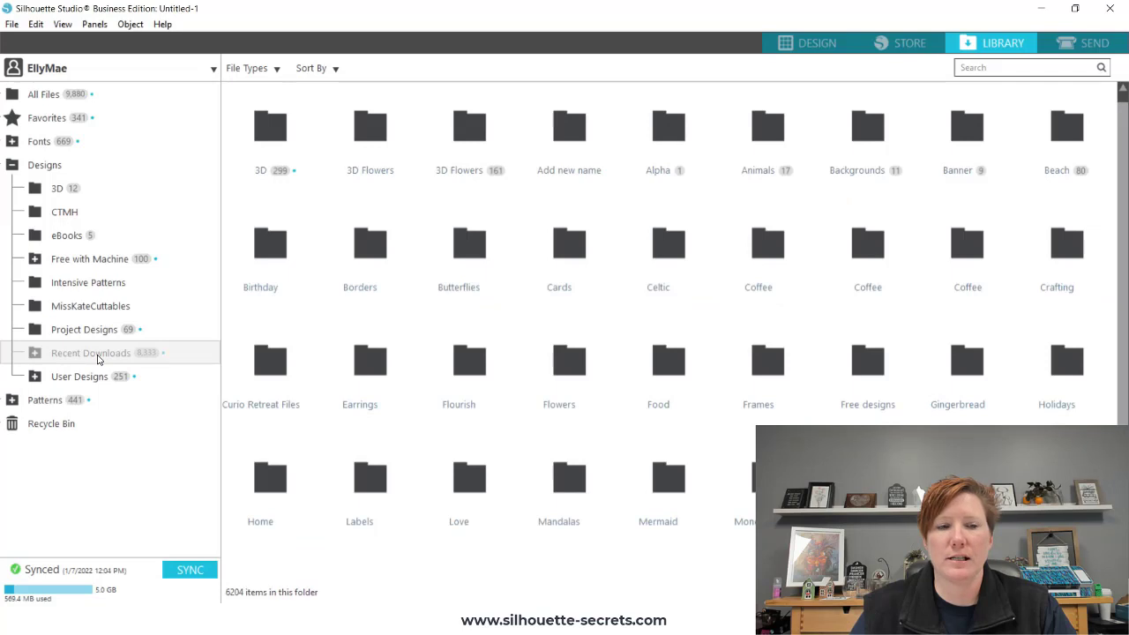
click(34, 354)
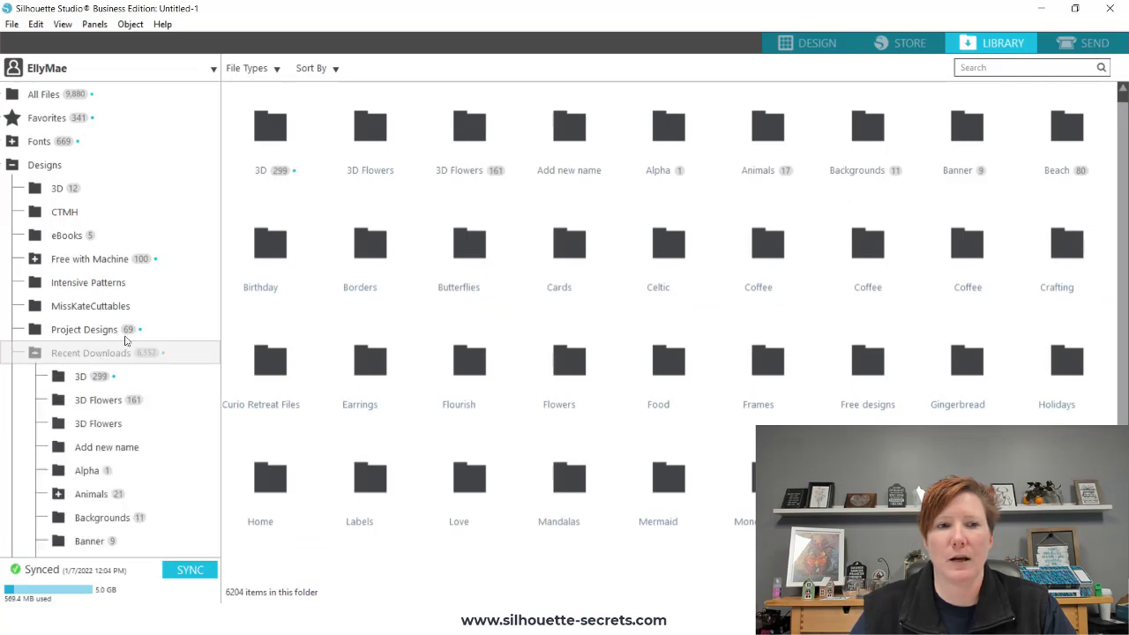
click(214, 161)
scroll(216, 163, down, 3)
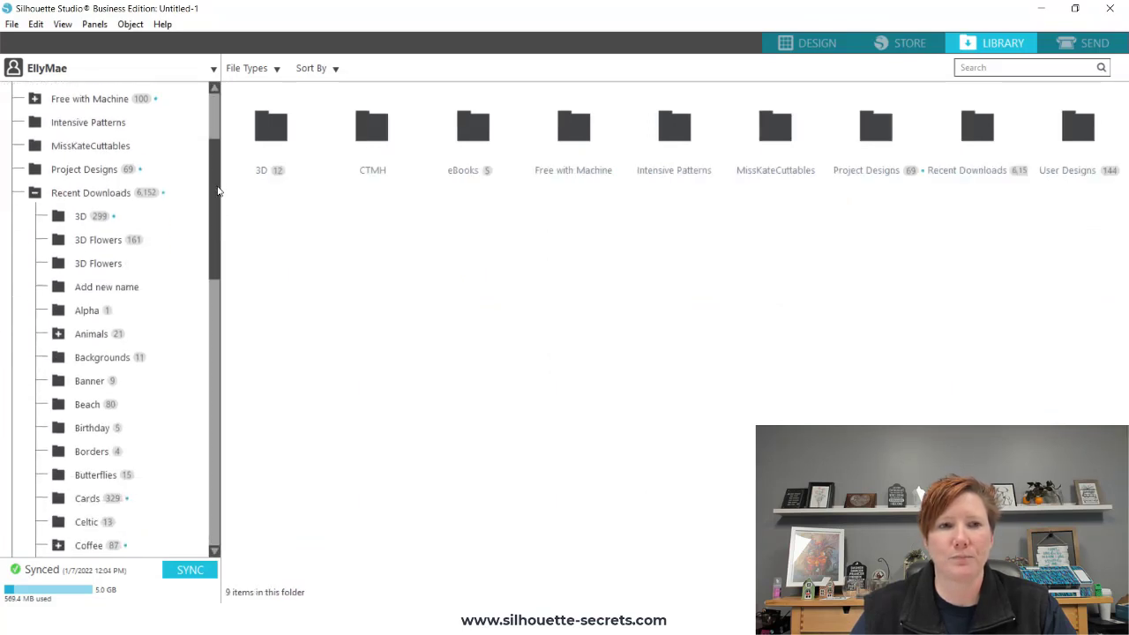
click(158, 181)
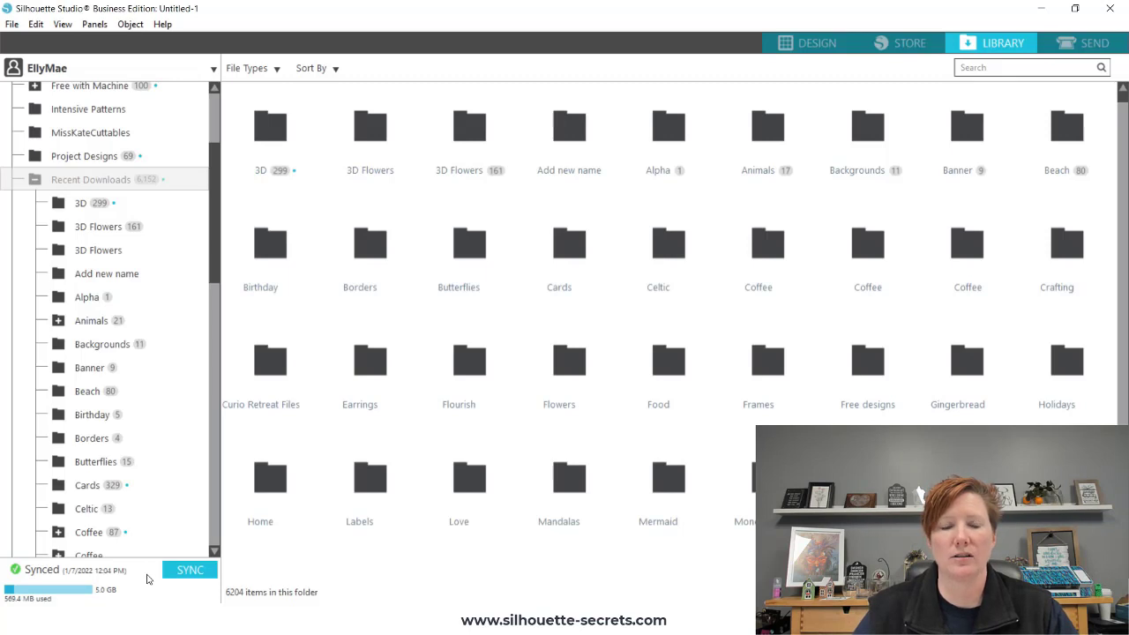
Step: Sync the library with the cloud
click(183, 571)
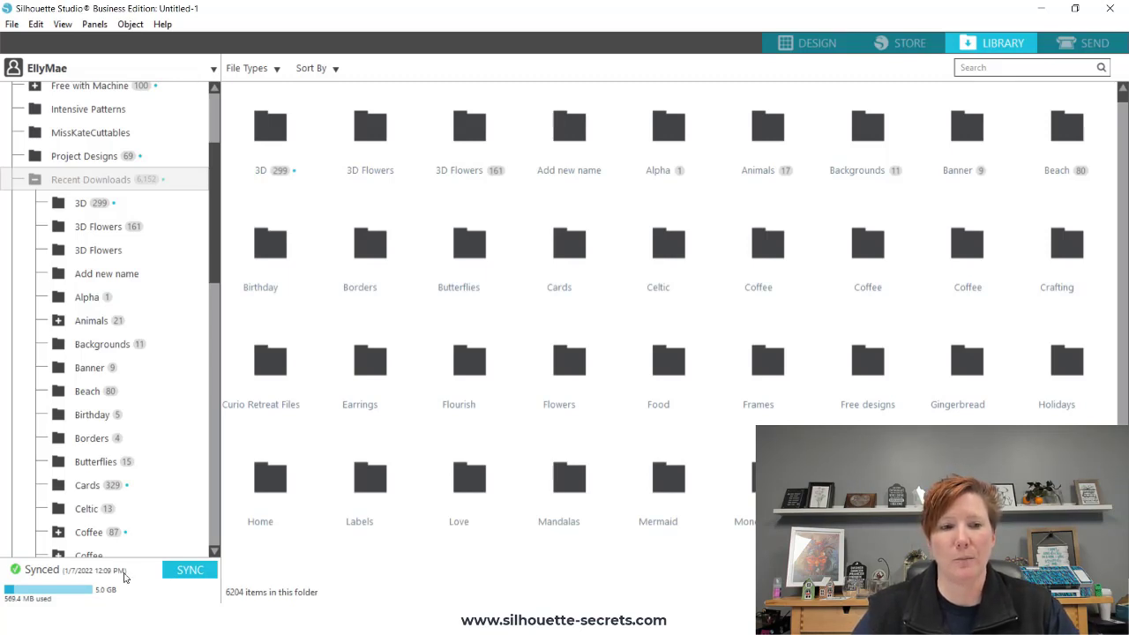
click(132, 572)
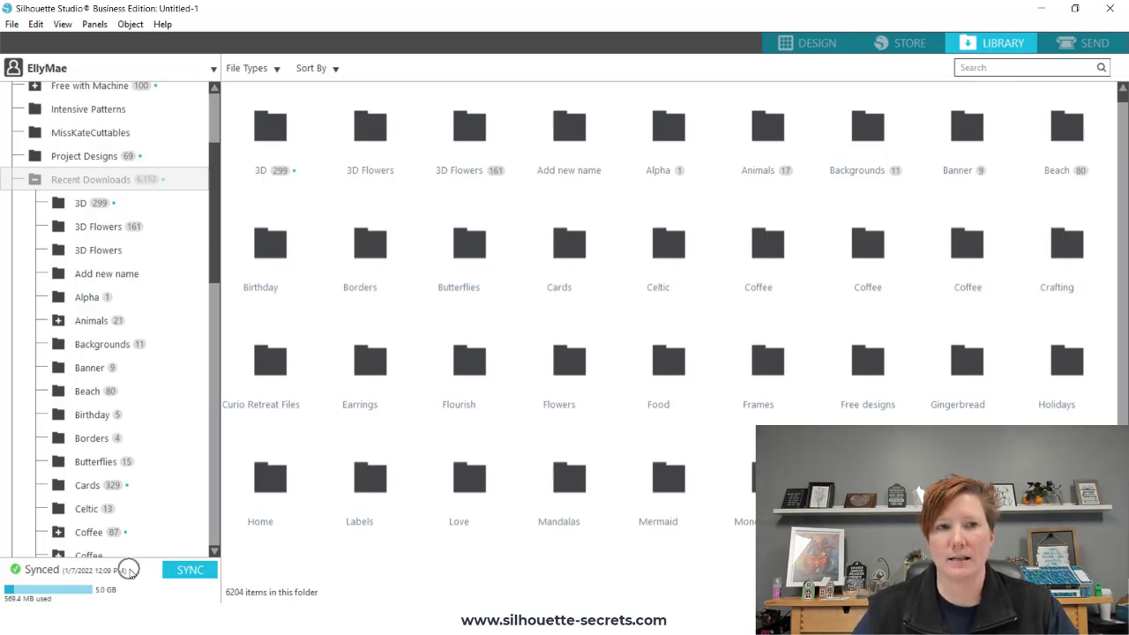
Step: Open the account options to look at Library Export and close them again
click(82, 68)
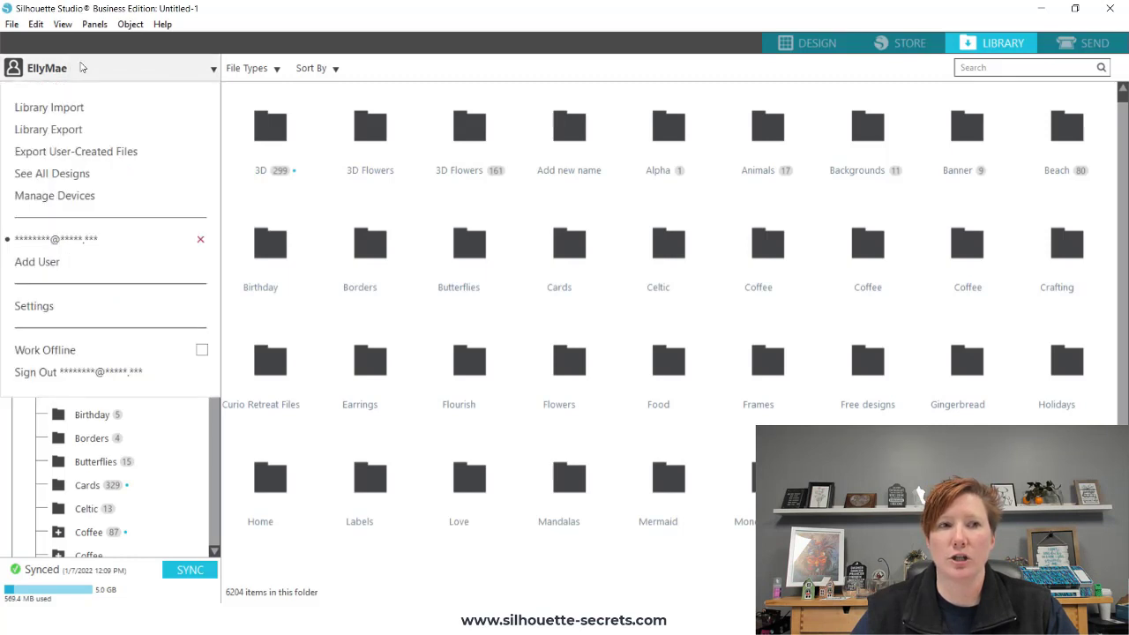
click(78, 131)
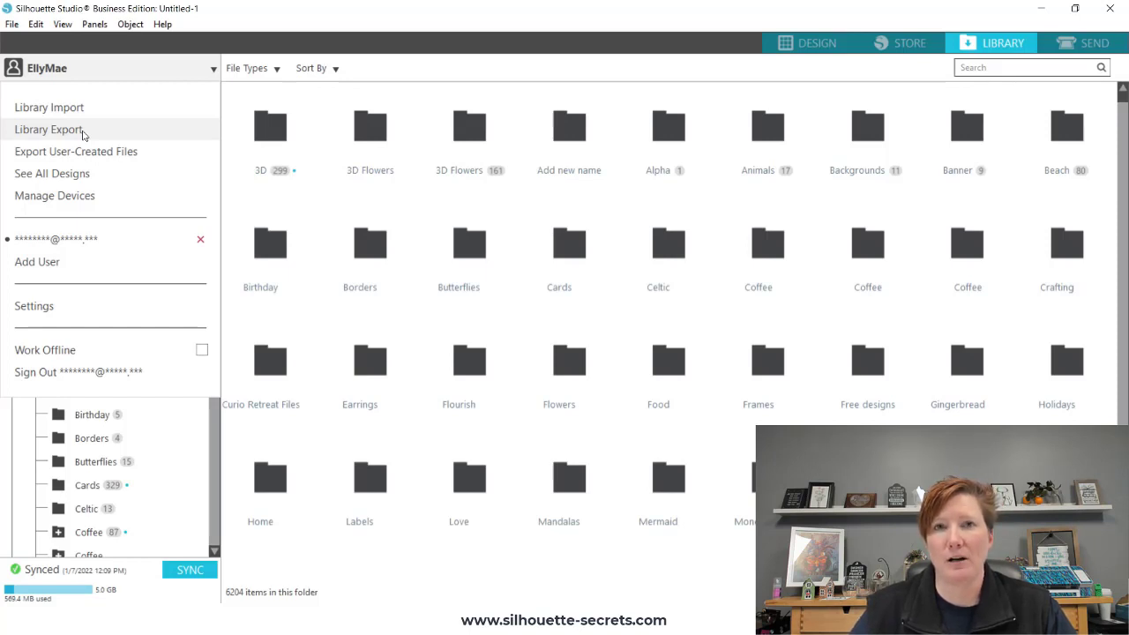
click(86, 78)
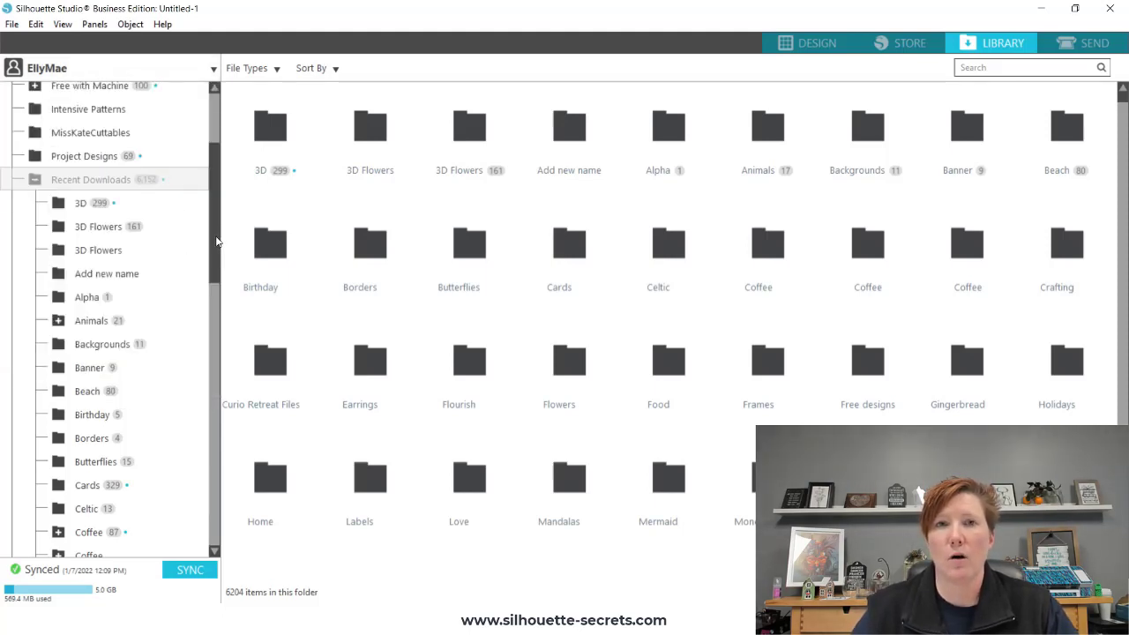
Step: Create a new folder inside Recent Downloads
right_click(101, 184)
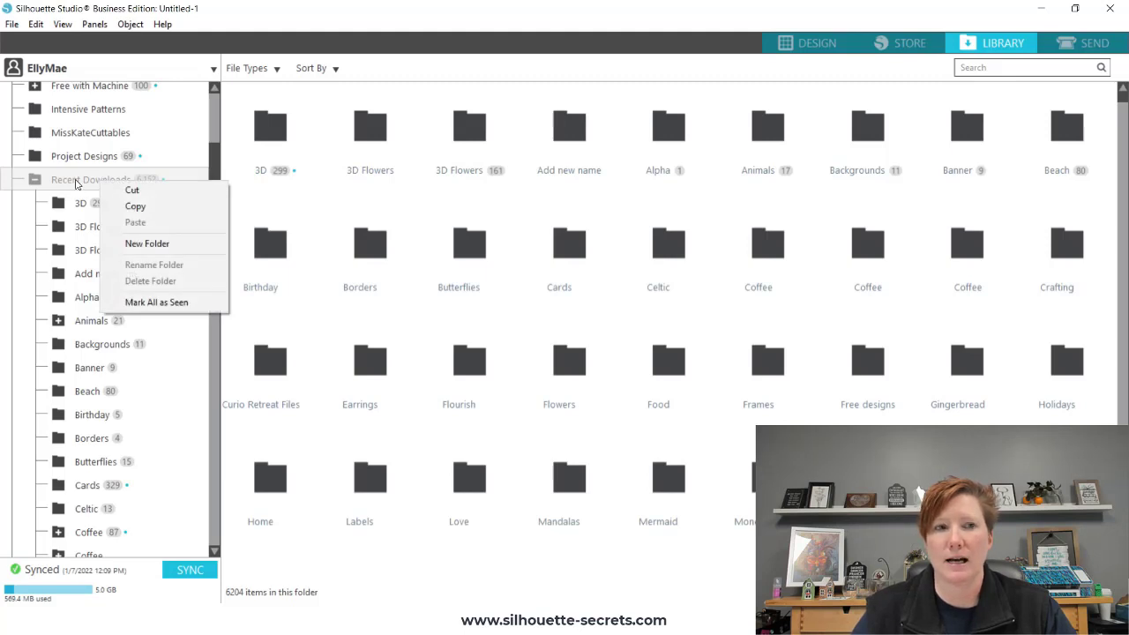
click(187, 250)
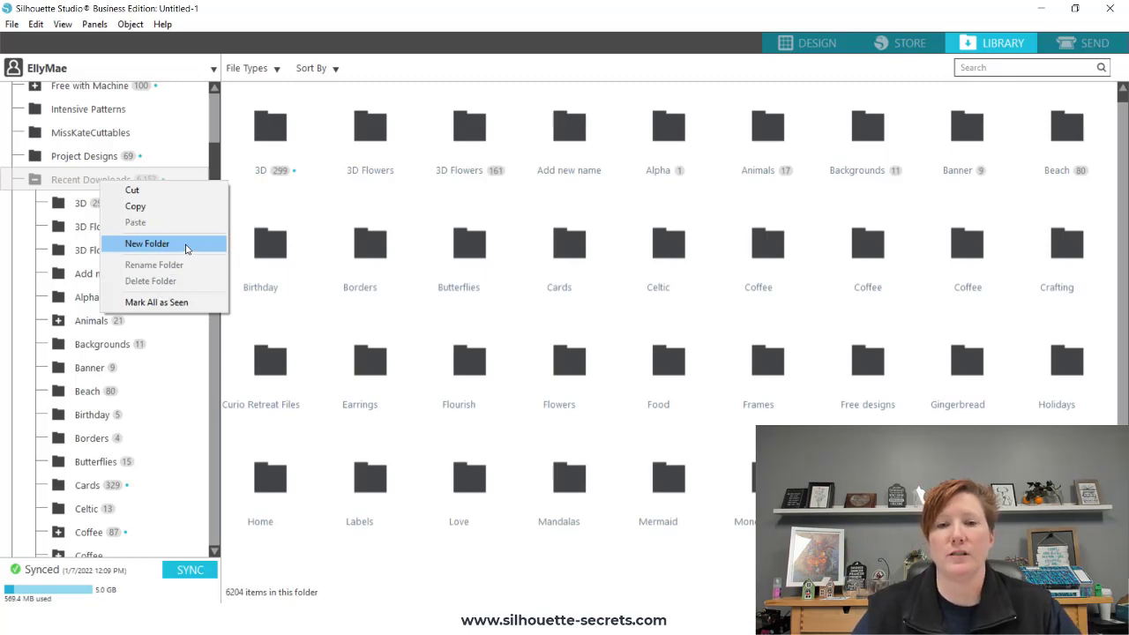
click(187, 250)
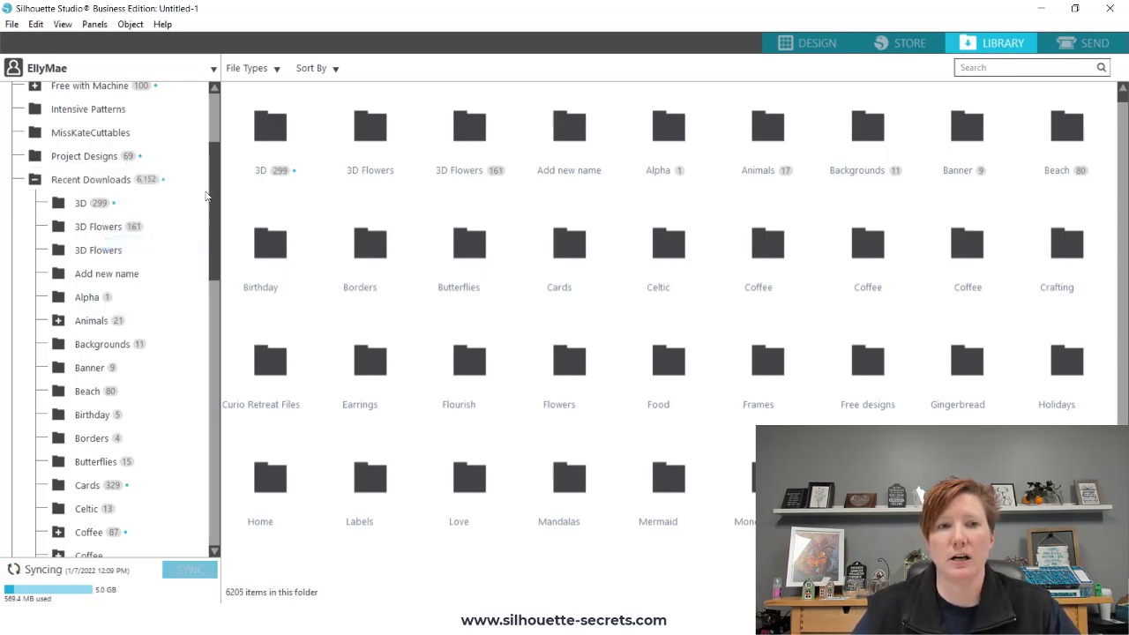
Step: Find the newly created untitled folder among the Recent Downloads subfolders and rename it as New Demo
drag(214, 110, 215, 260)
scroll(211, 348, down, 10)
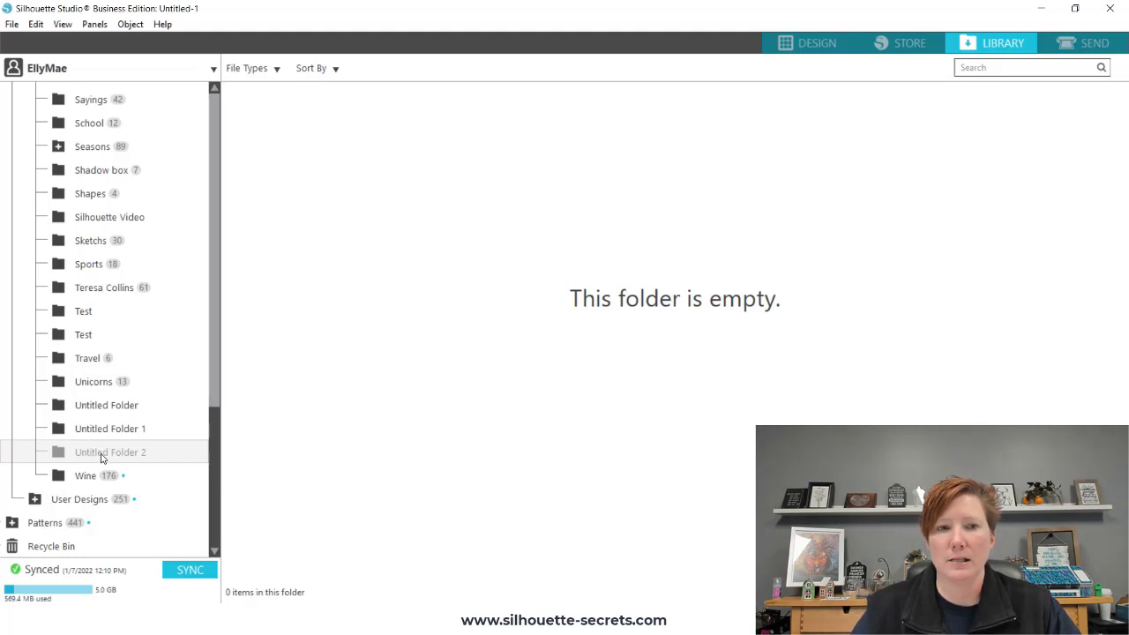
right_click(102, 454)
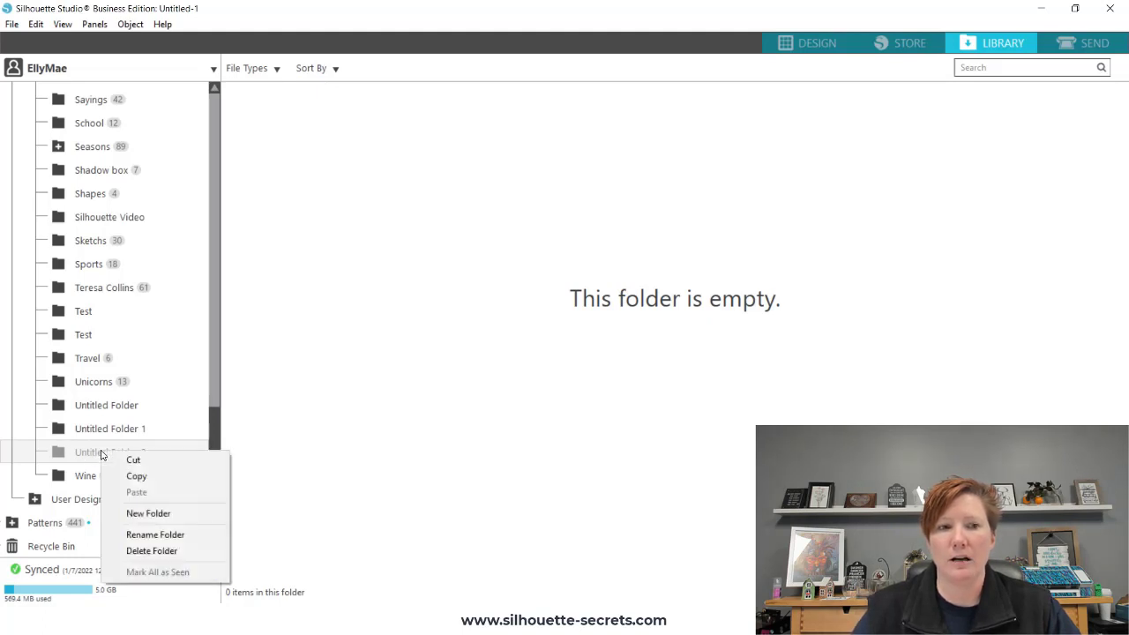
click(145, 535)
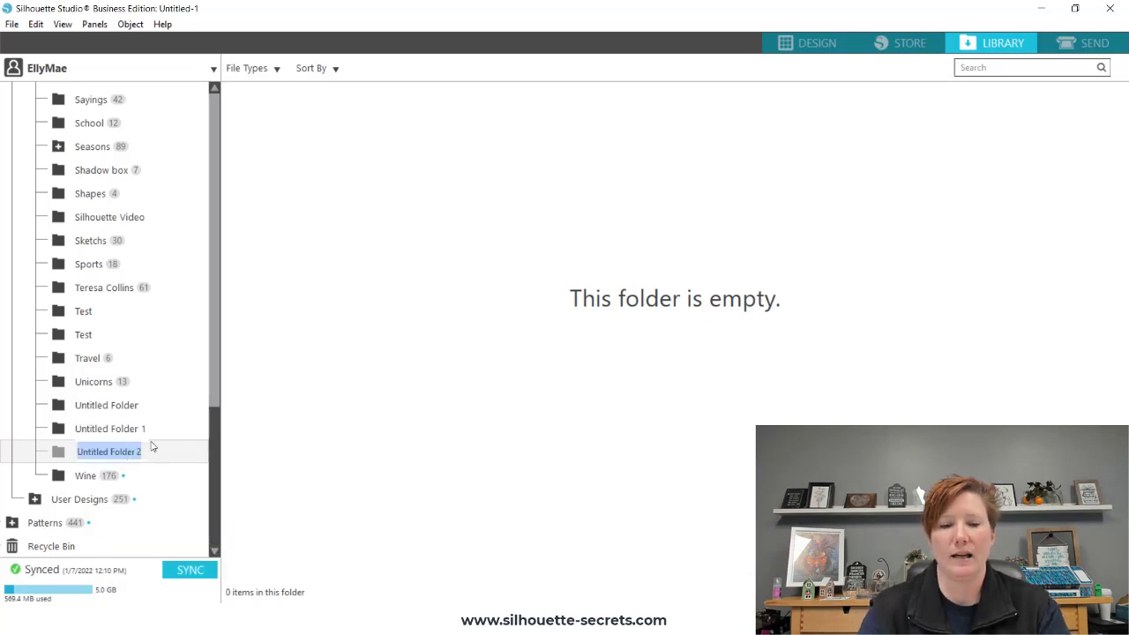
text(New Demo)
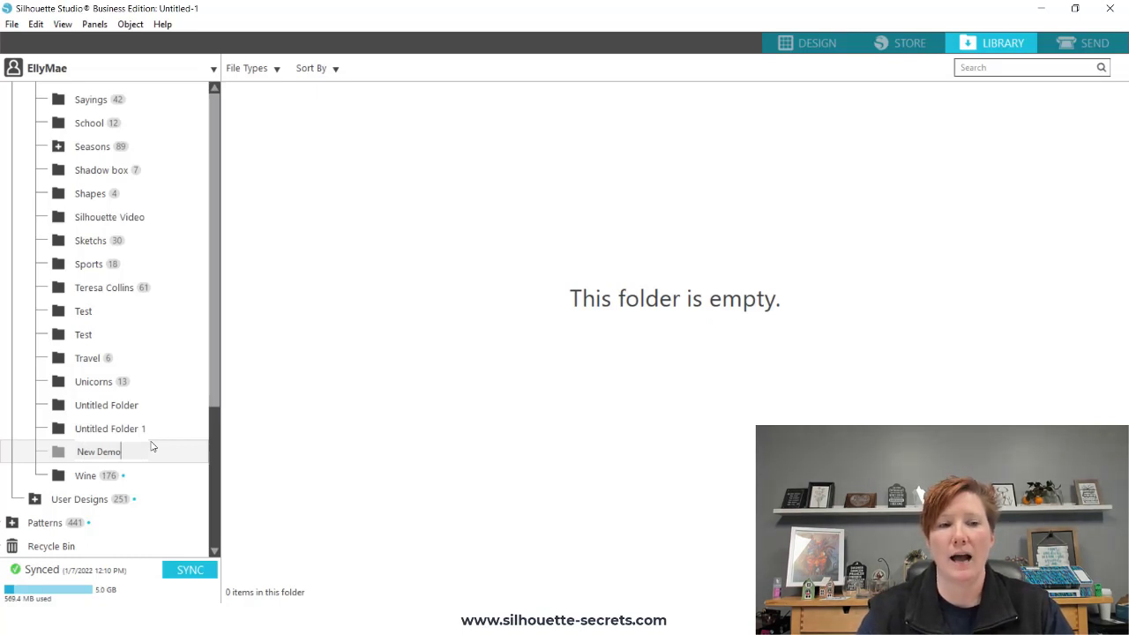
key(Return)
Step: Look back through the alphabetical category subfolders at the start of Recent Downloads
click(220, 401)
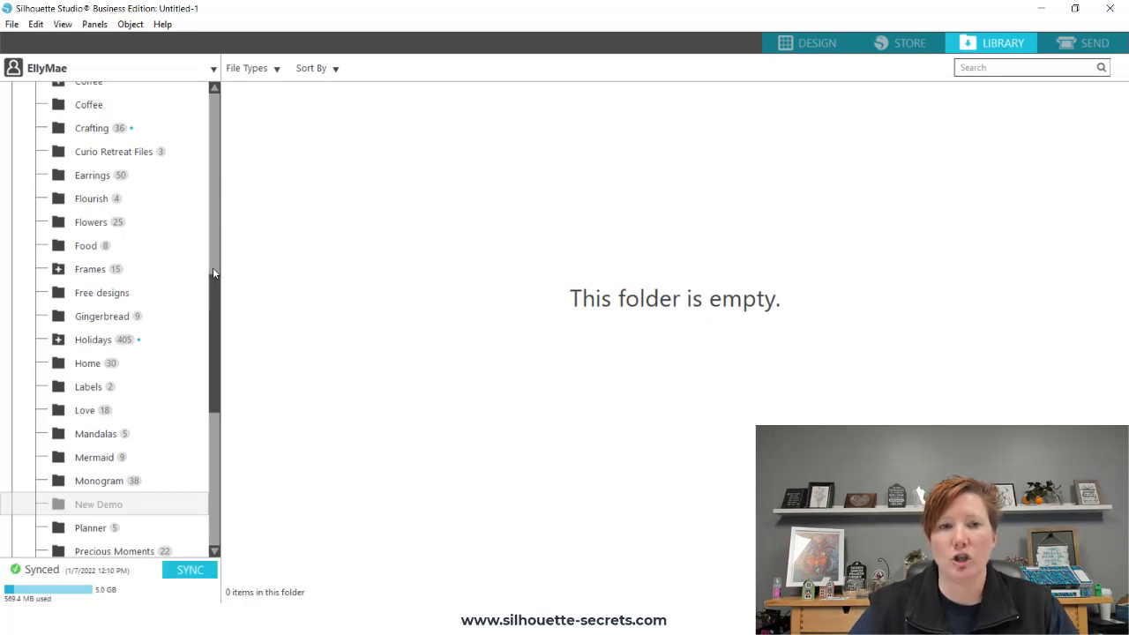
drag(213, 273, 223, 187)
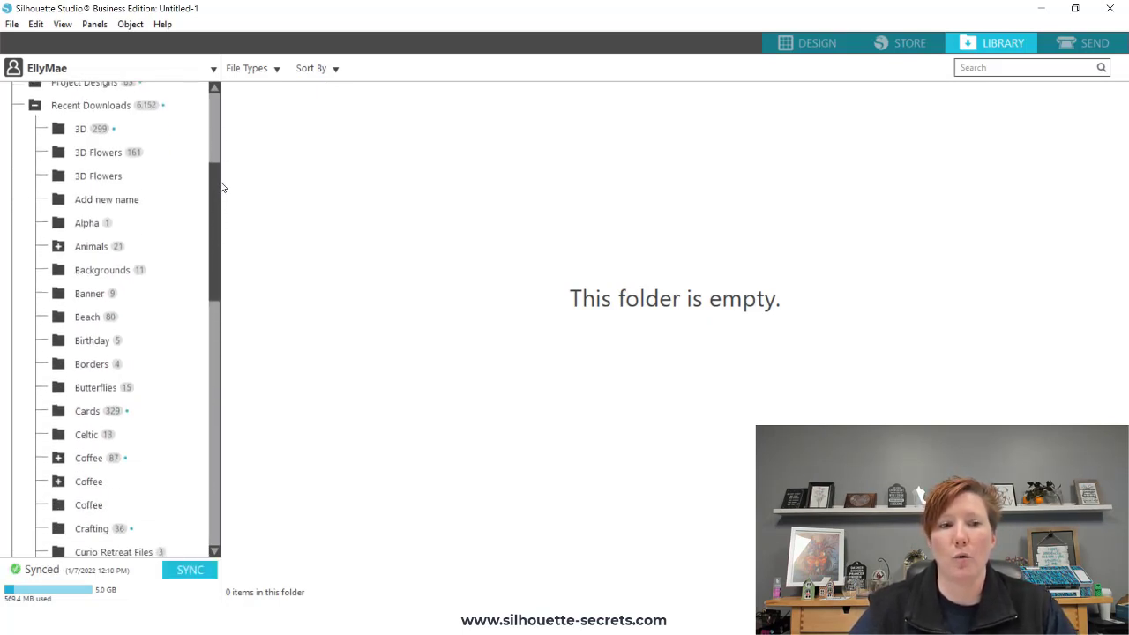
click(106, 157)
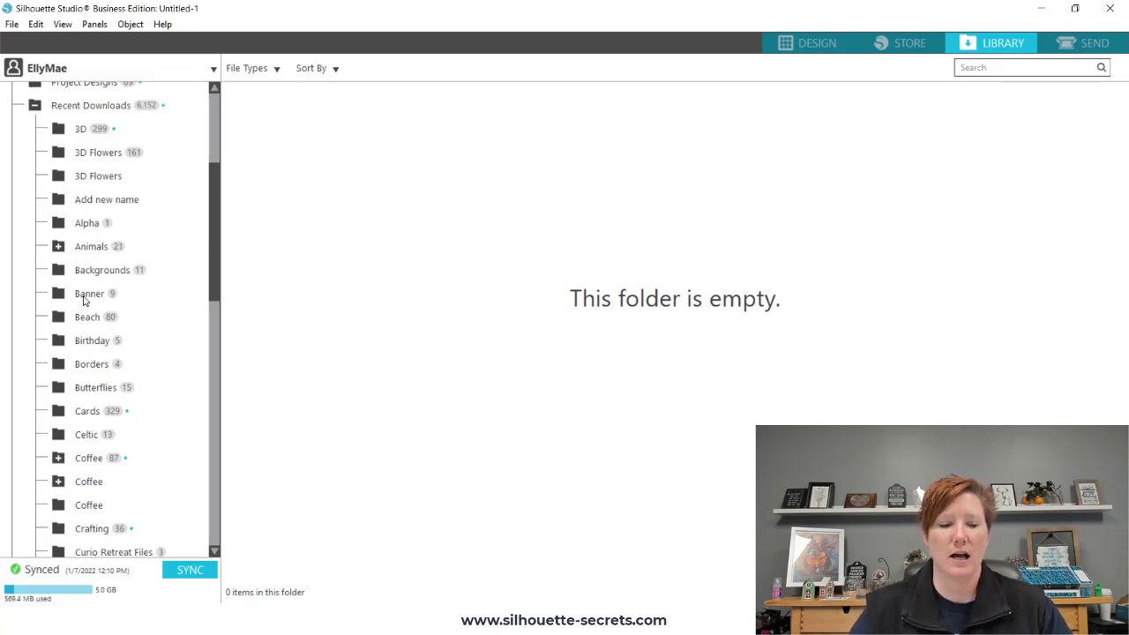
click(988, 68)
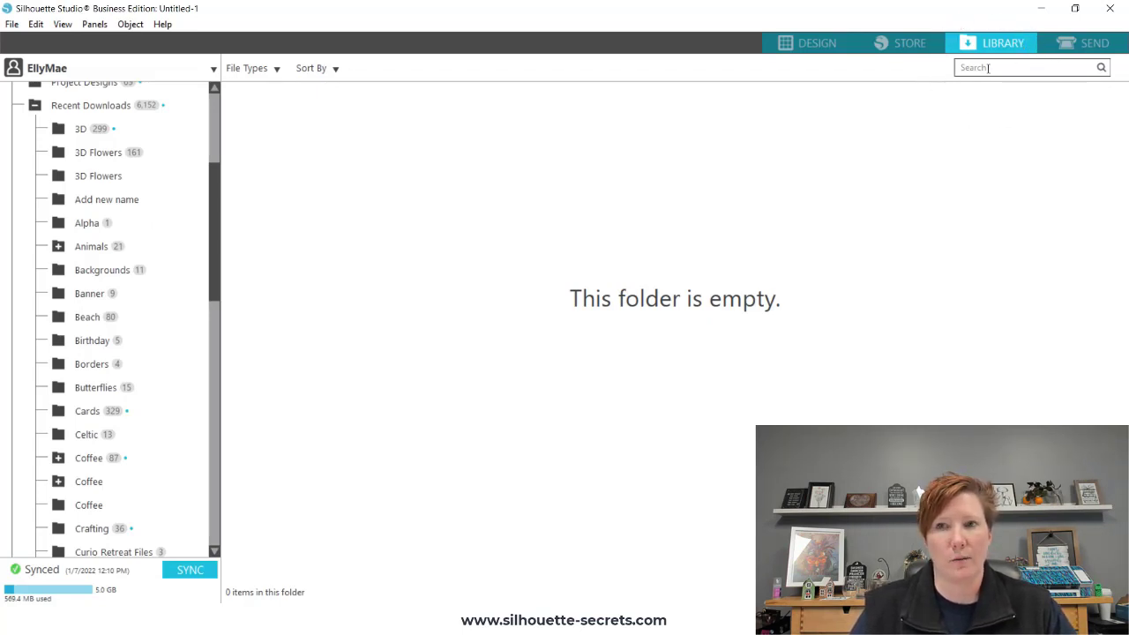
click(84, 442)
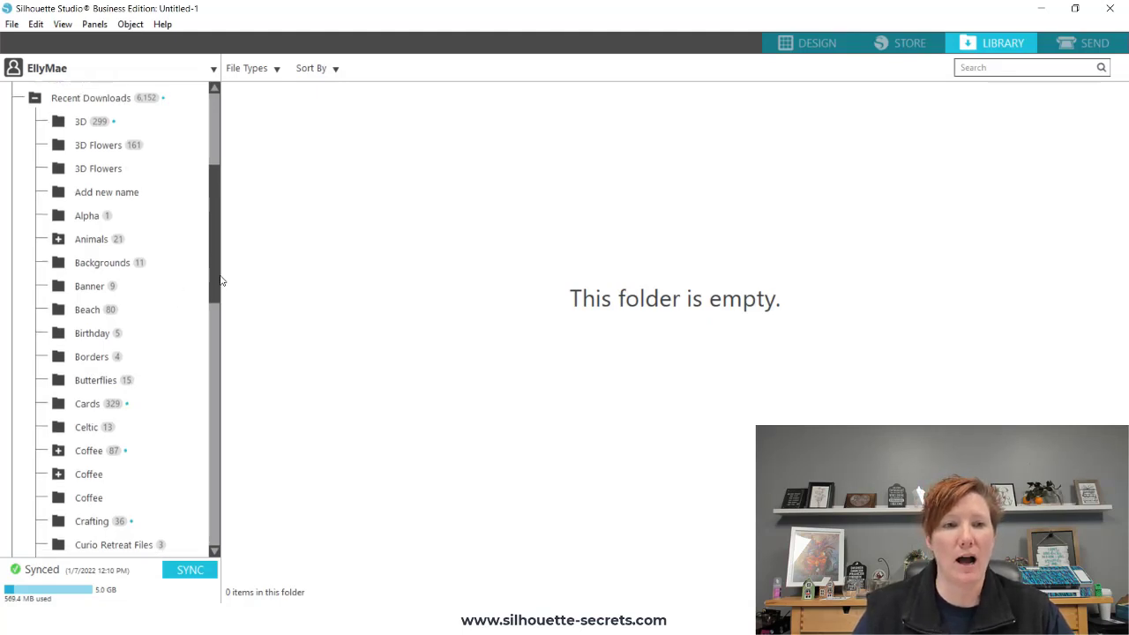
Step: Expand the Seasons folder under Recent Downloads to show its subfolders, and bring up its New Folder option
drag(219, 282, 223, 499)
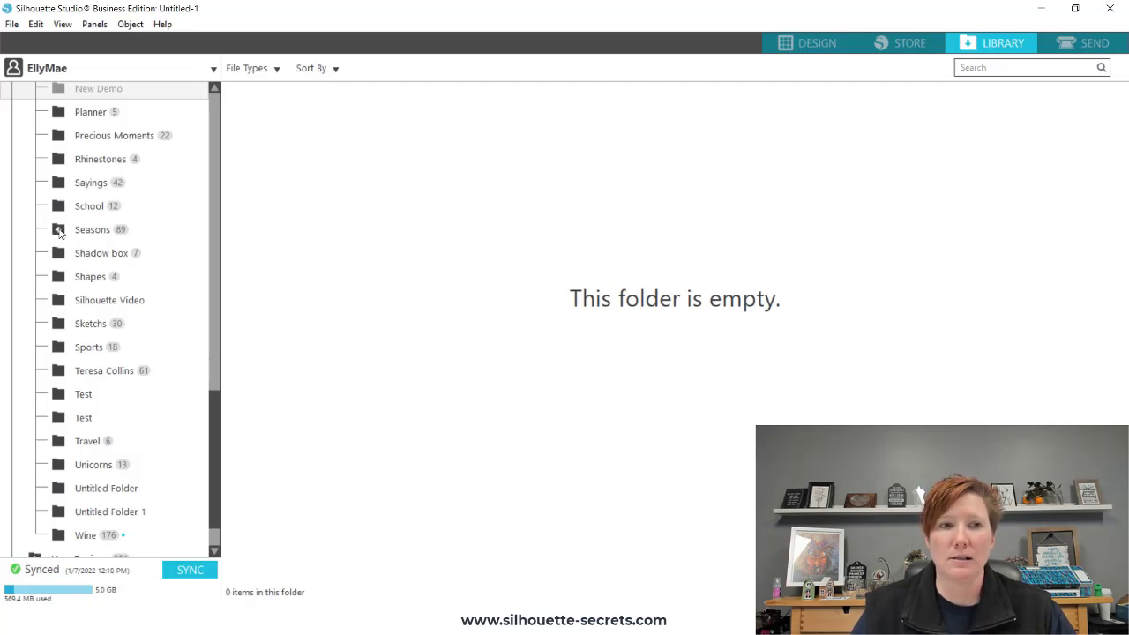
click(58, 231)
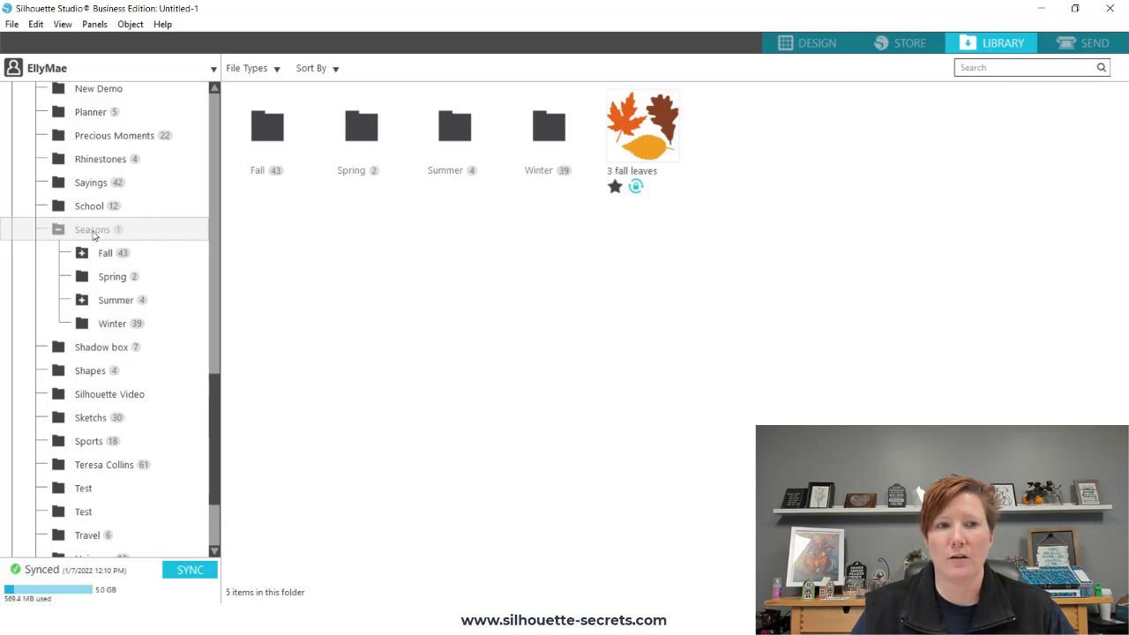
right_click(97, 231)
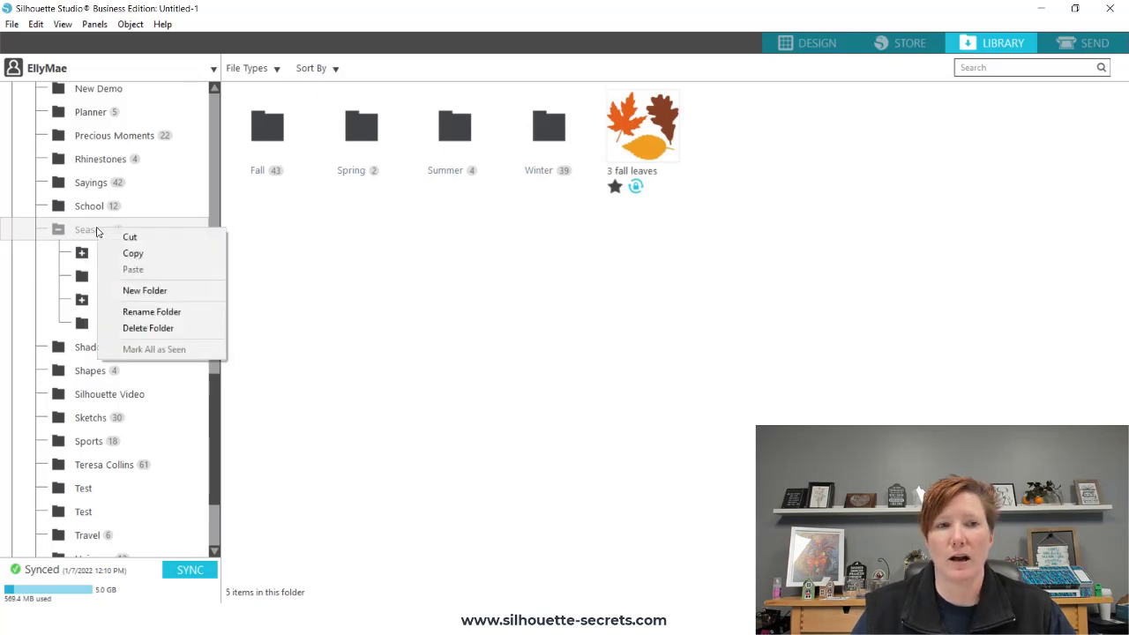
click(175, 291)
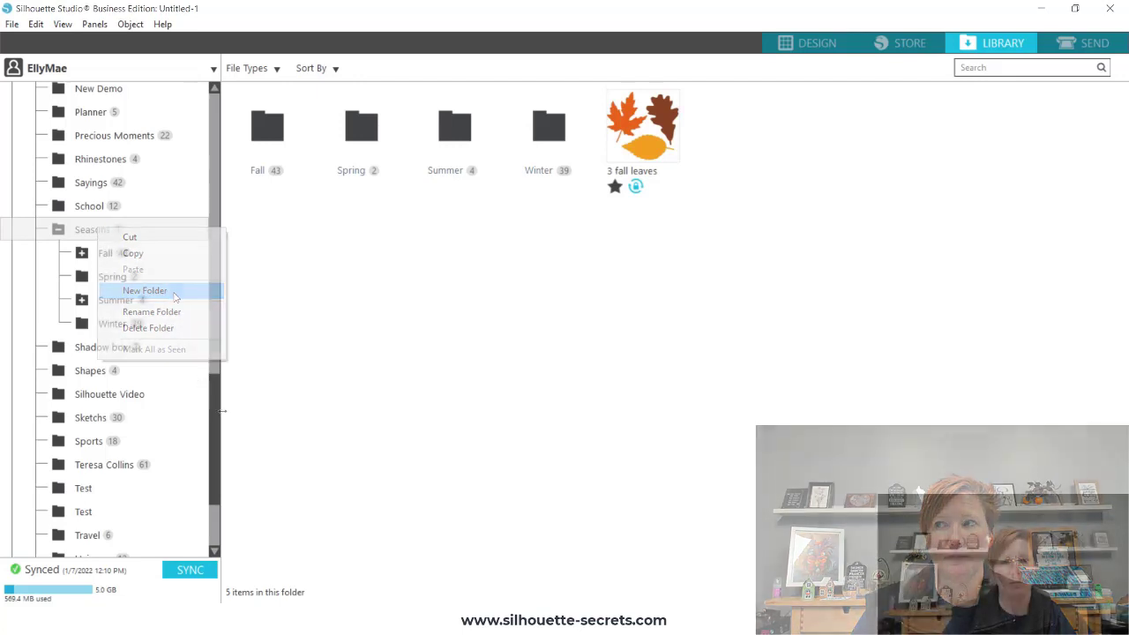
Step: Move the orange autumn leaf design from Recent Downloads into the Fall subfolder of Seasons
drag(215, 424, 234, 180)
click(93, 202)
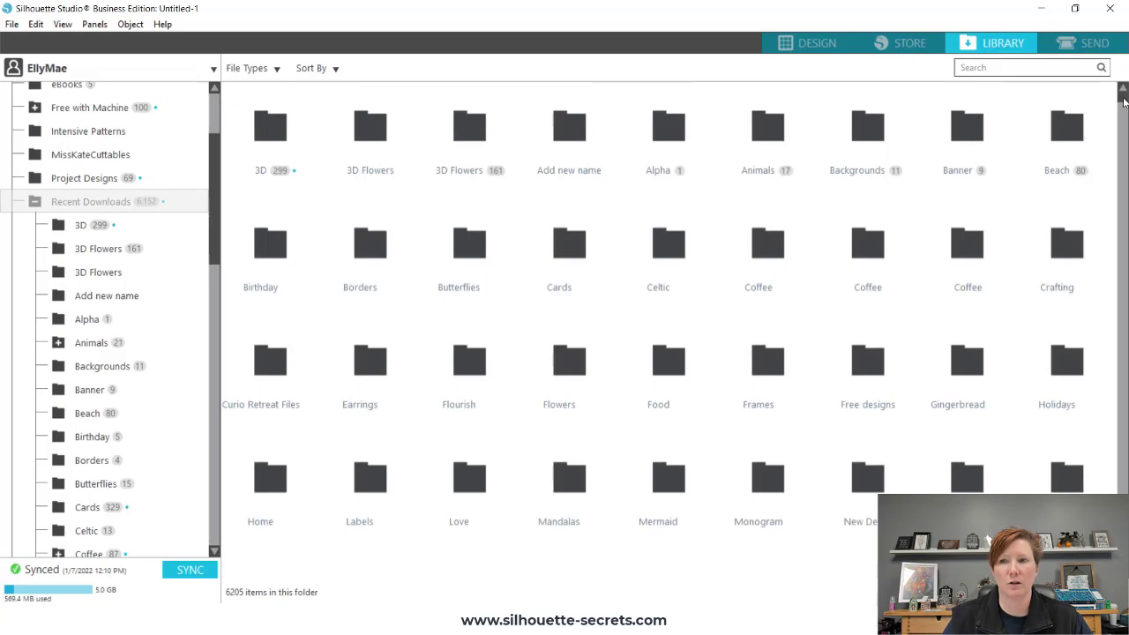
drag(1124, 101, 1126, 129)
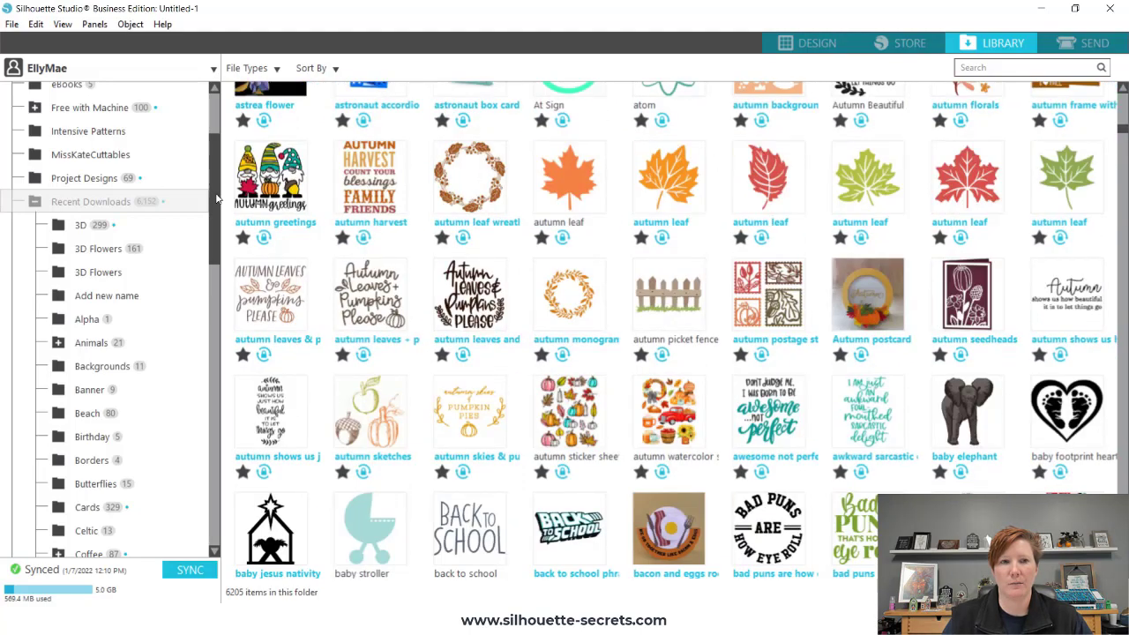
drag(215, 196, 223, 418)
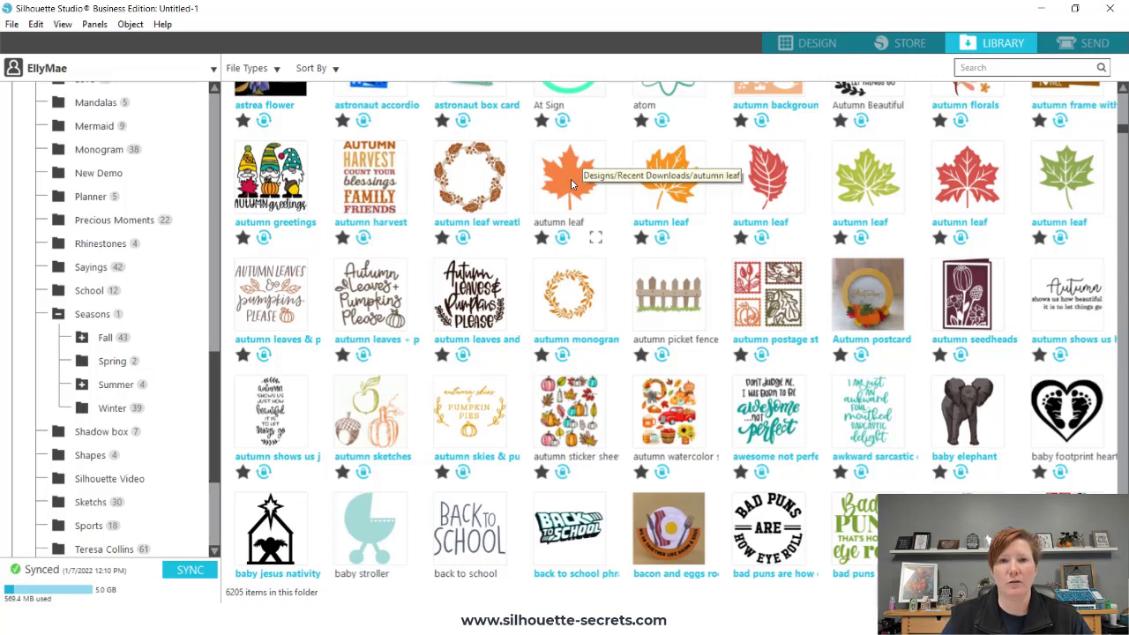
click(105, 342)
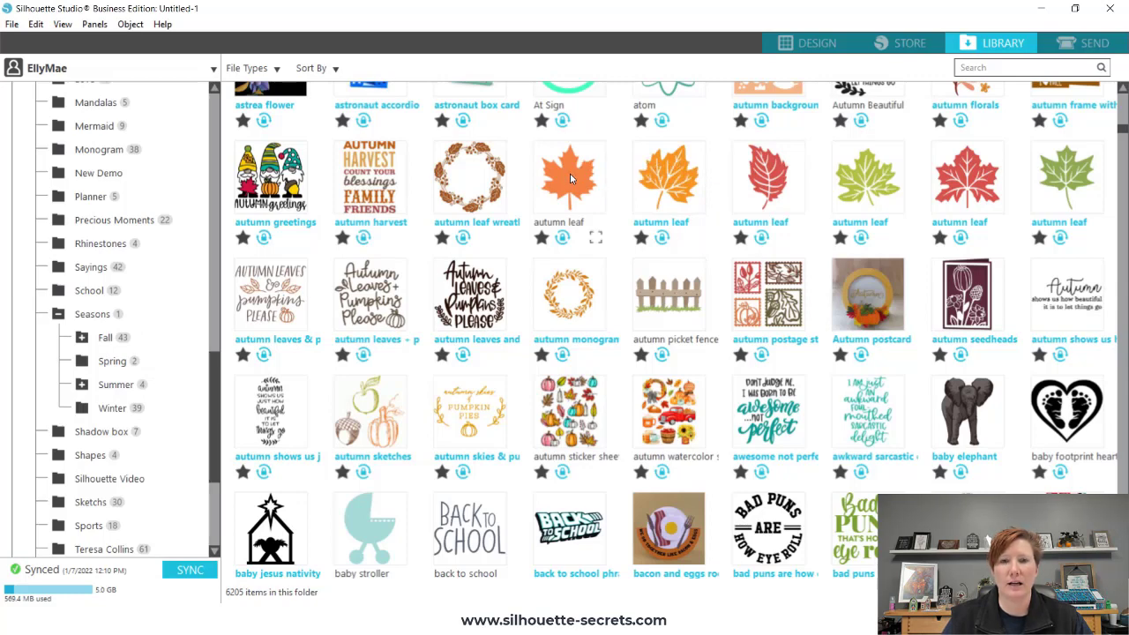
drag(387, 237, 107, 344)
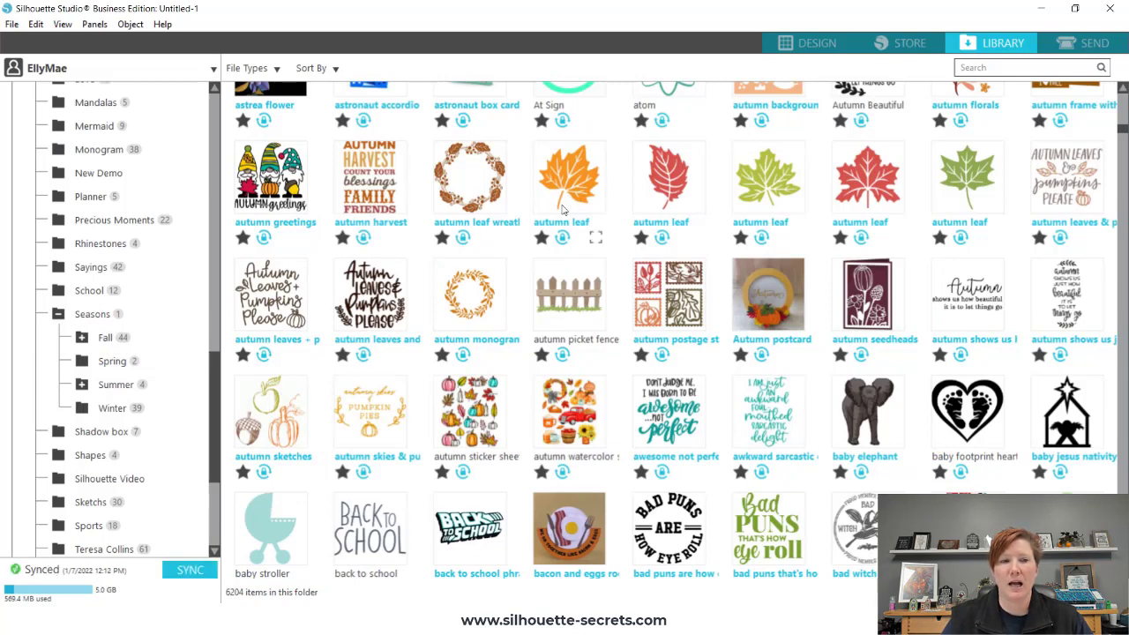
Step: Look over the folder tree from All Files down to the Seasons subfolders
drag(219, 385, 216, 166)
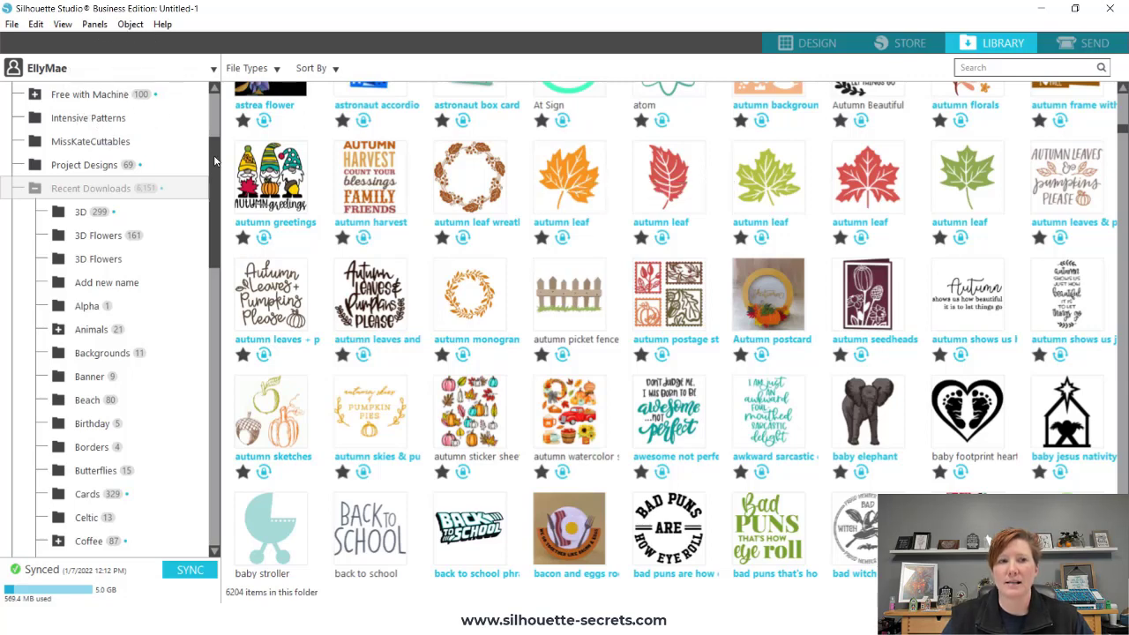
drag(216, 169, 216, 114)
click(103, 98)
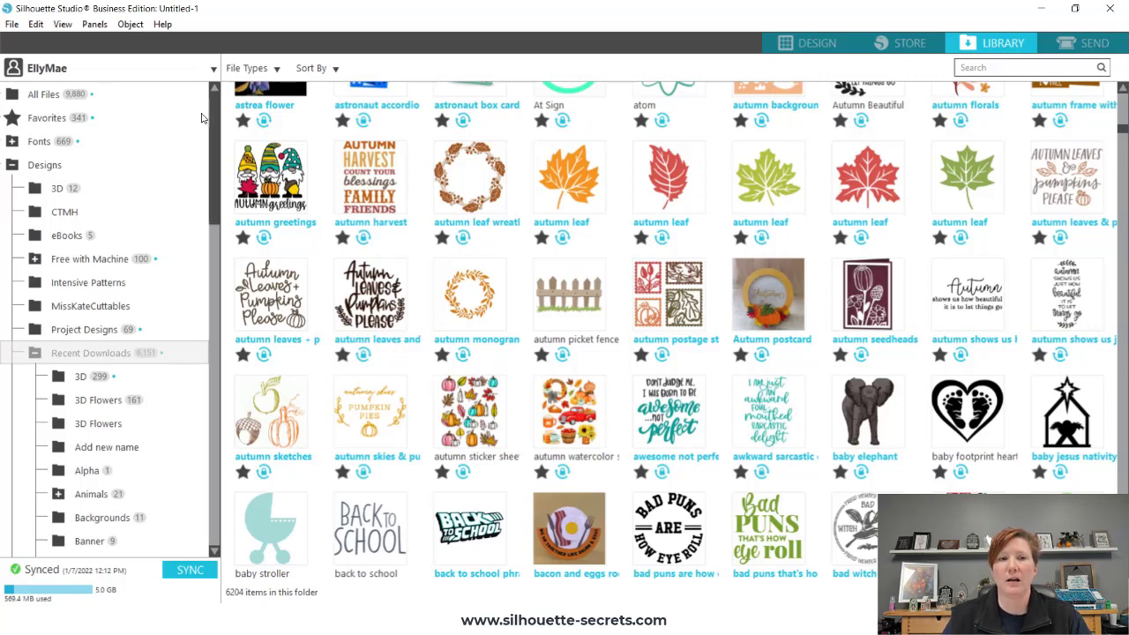
drag(218, 120, 220, 399)
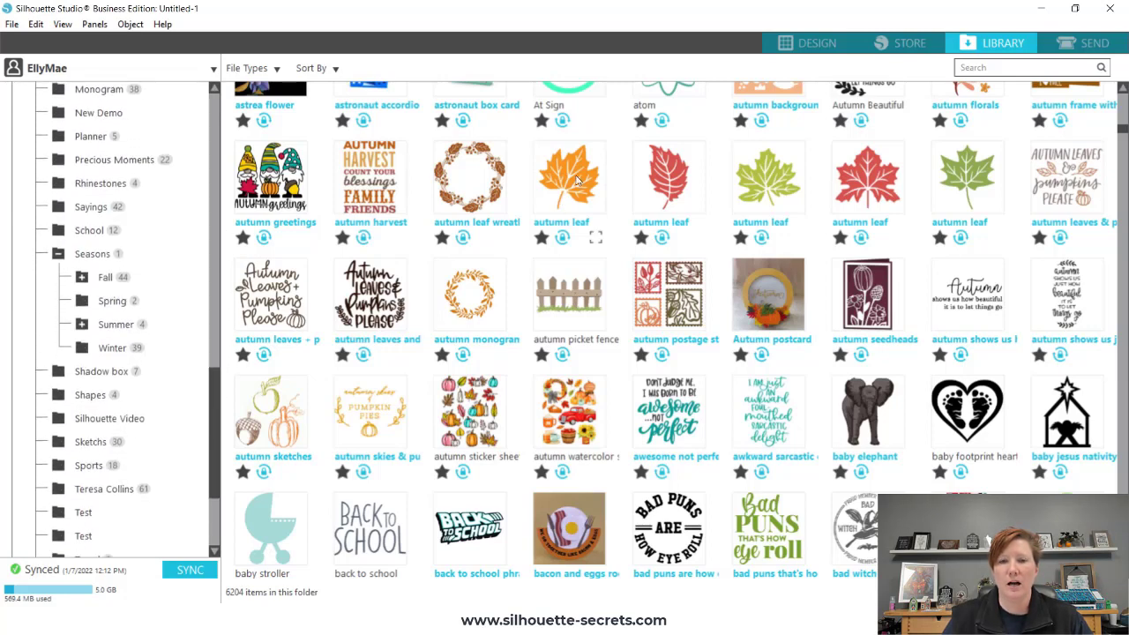
Step: Move the orange autumn leaf and the four remaining autumn leaf designs into the Fall subfolder of Seasons
drag(578, 179, 121, 281)
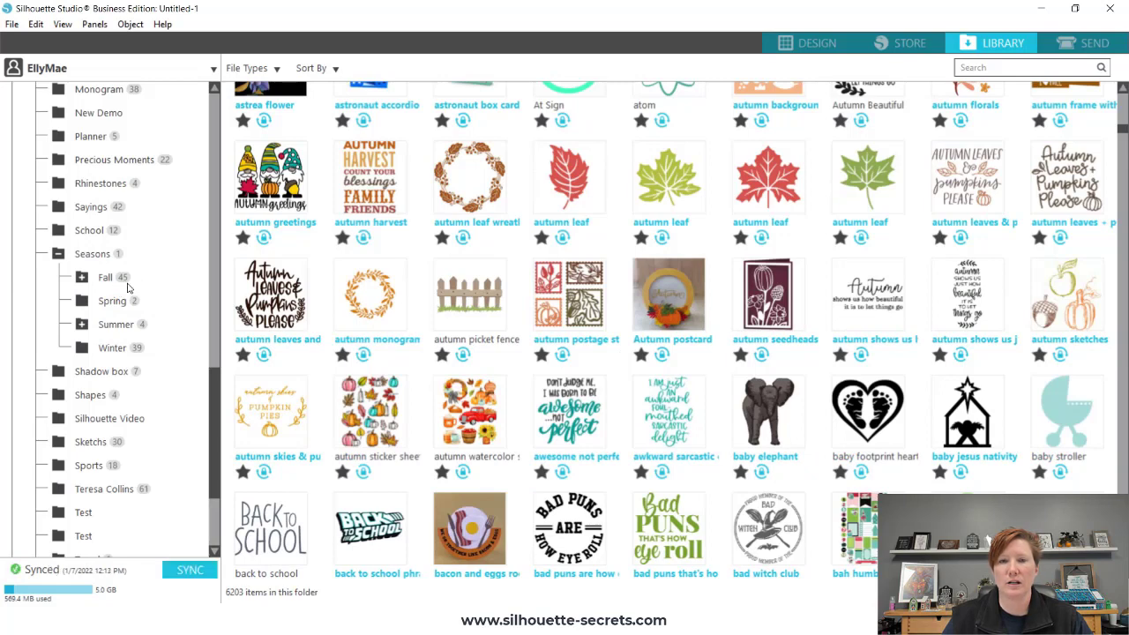
click(574, 188)
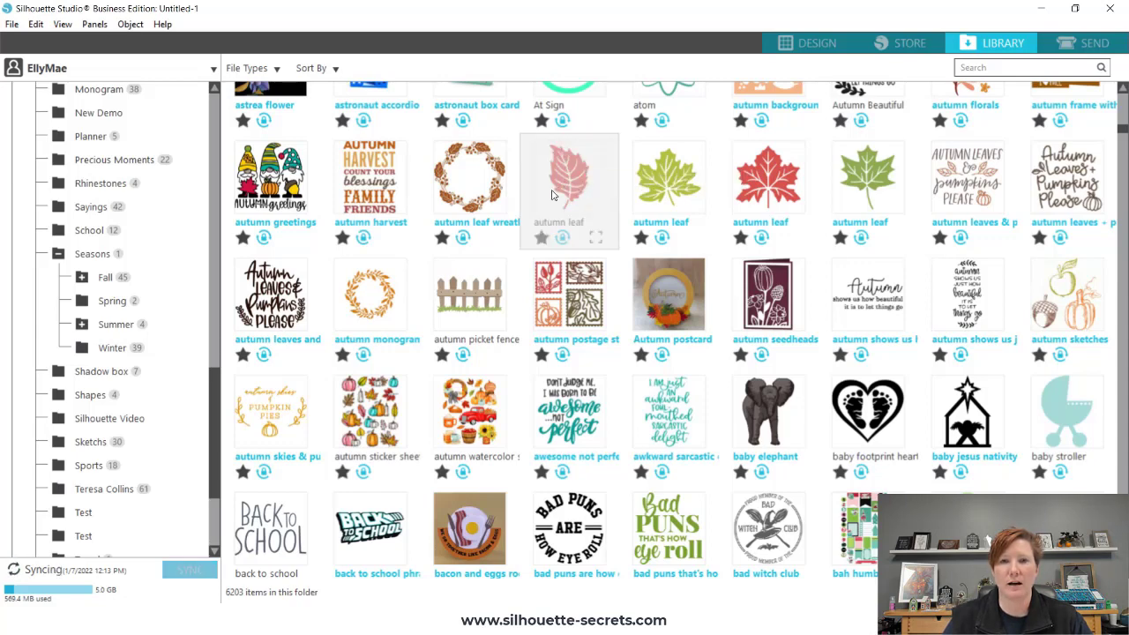
ctrl+click(852, 175)
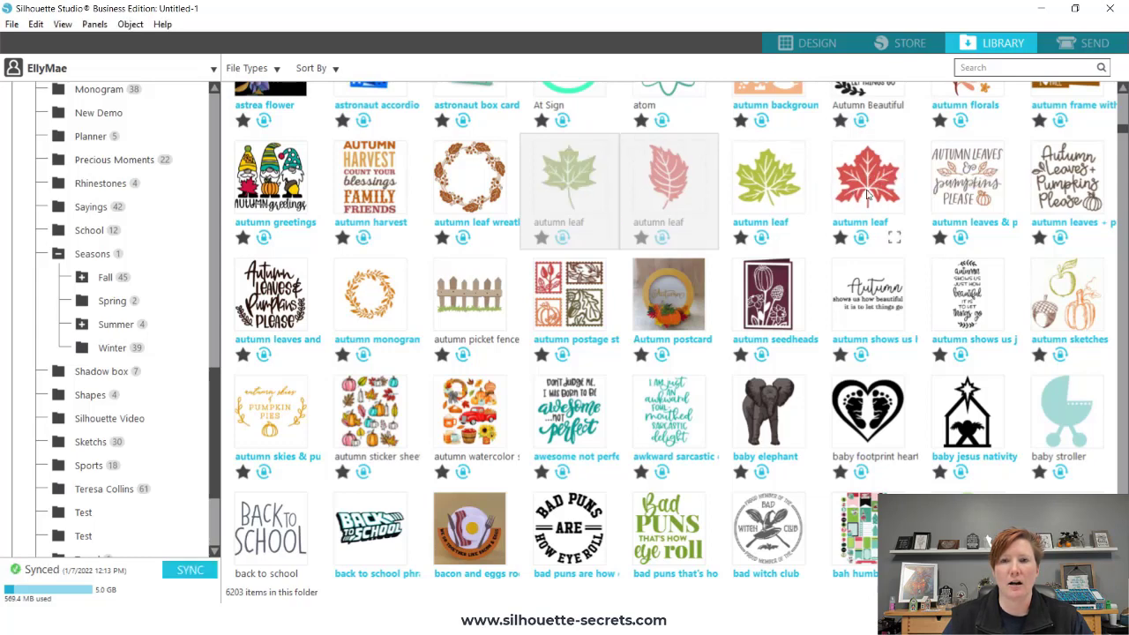
ctrl+click(867, 196)
ctrl+click(873, 196)
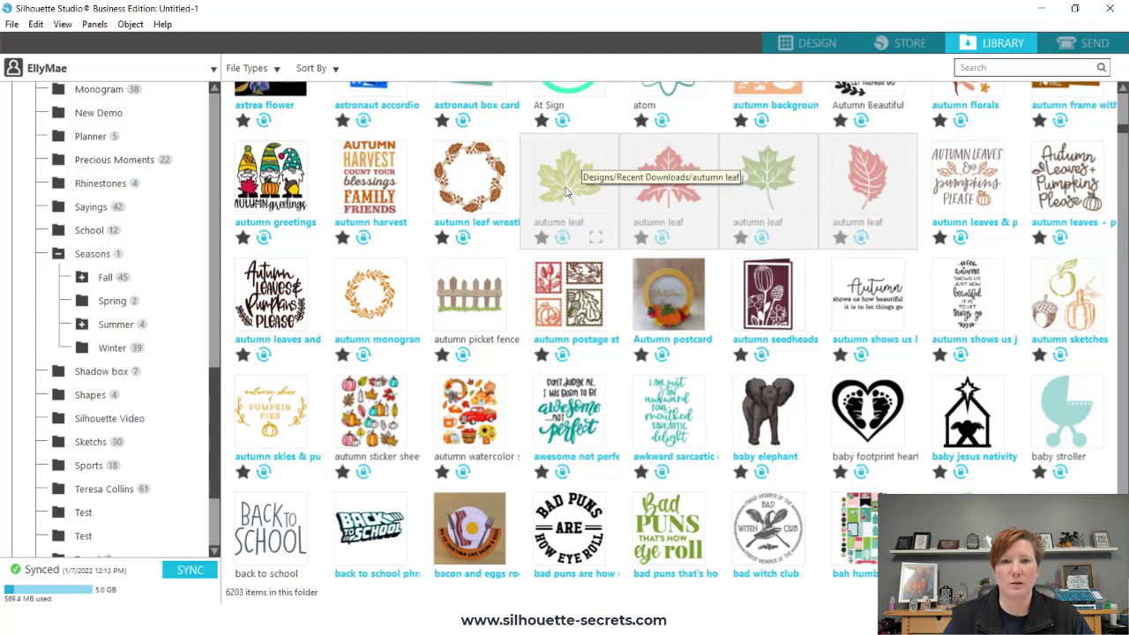
drag(567, 192, 114, 282)
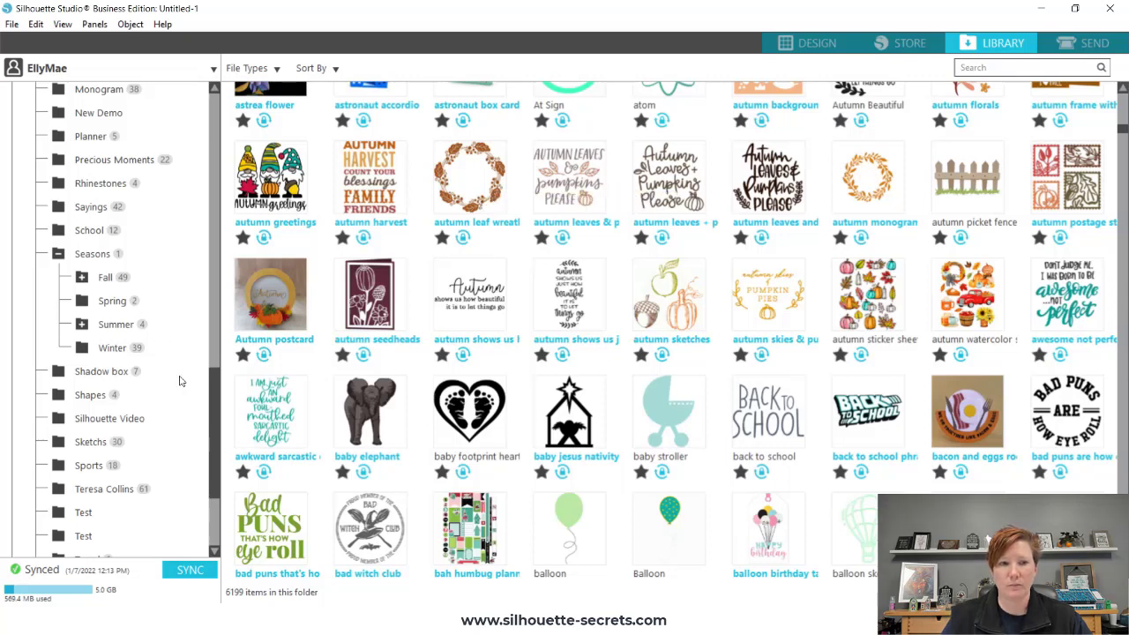
Step: Return to the start of the Recent Downloads contents and collapse that folder in the library tree
drag(216, 385, 216, 108)
scroll(97, 212, up, 1)
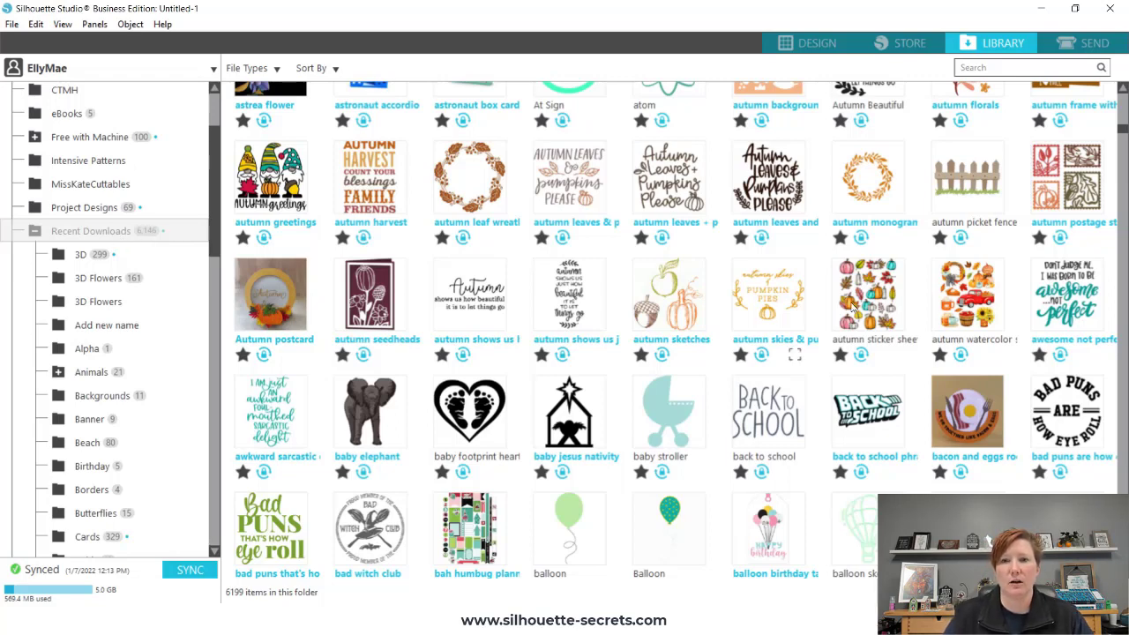
drag(1123, 134, 1124, 97)
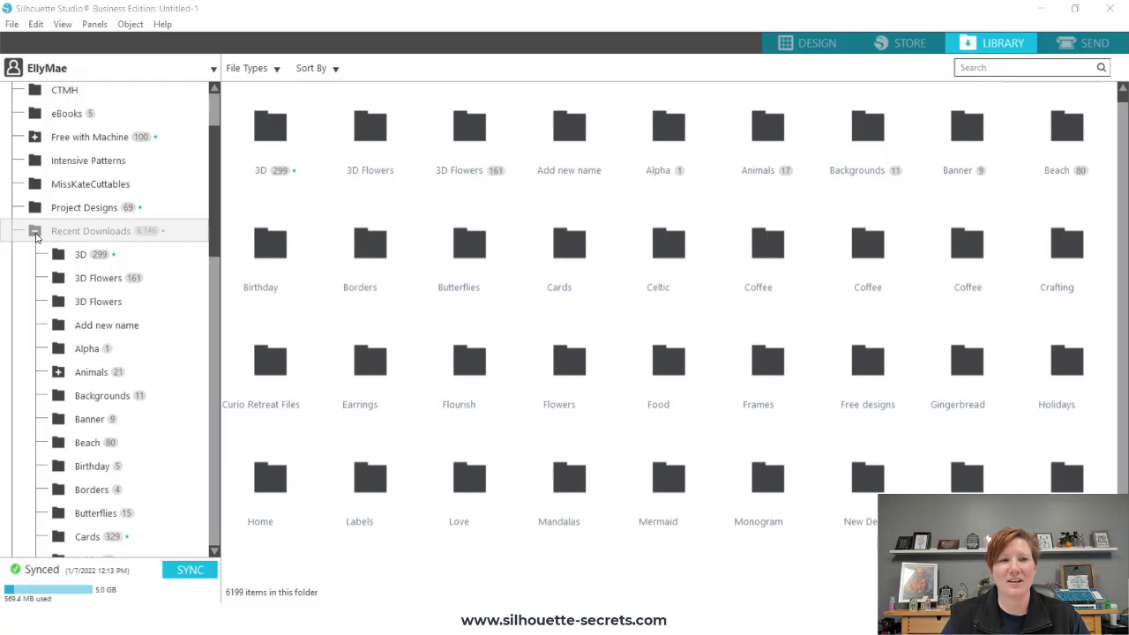
click(34, 232)
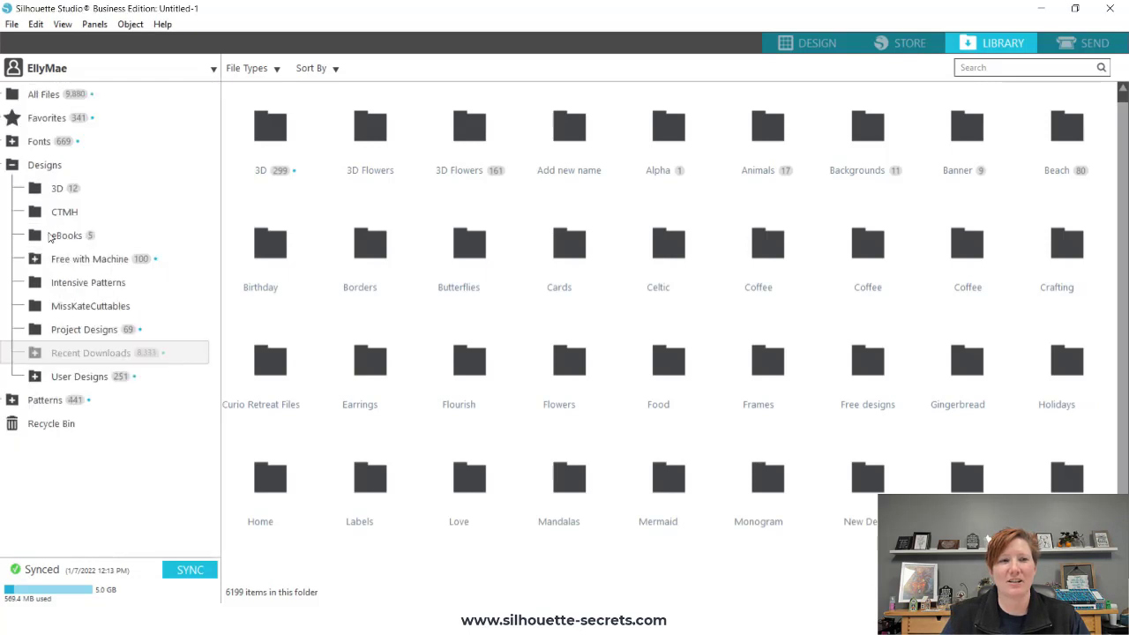
Step: Open the User Designs folder, expand its subfolders, and bring up its New Folder option without using it
click(80, 378)
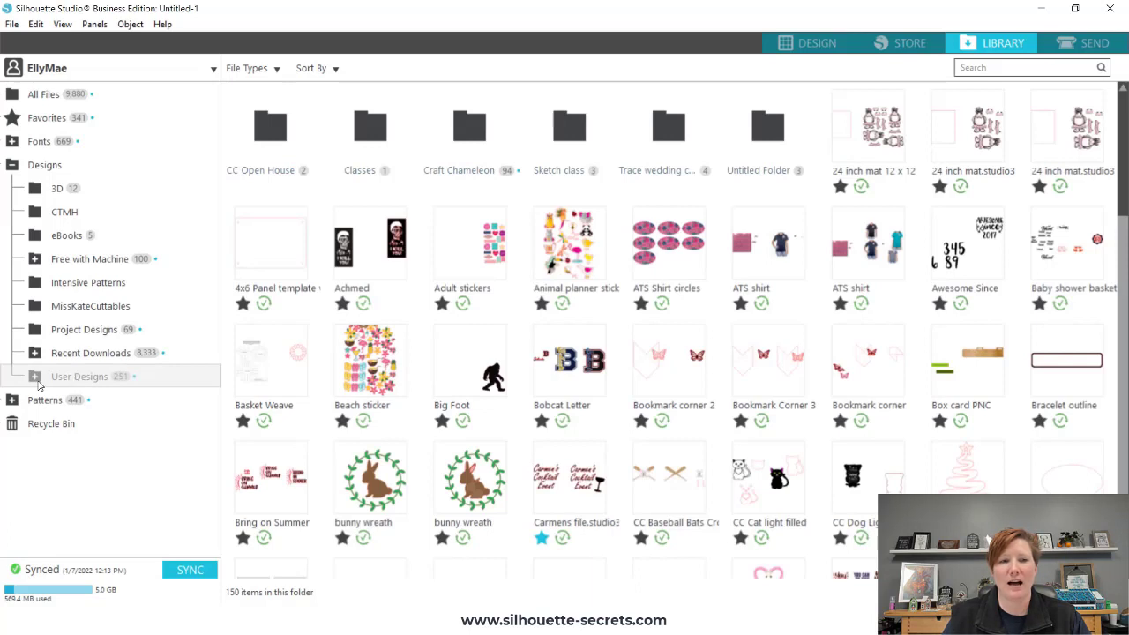
click(36, 378)
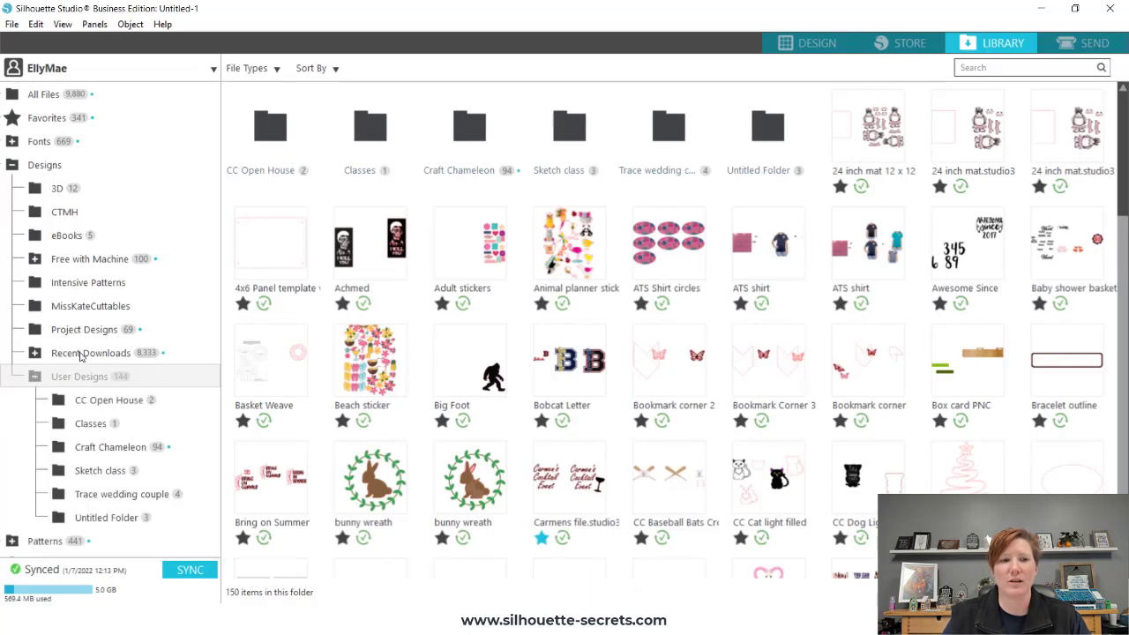
right_click(108, 380)
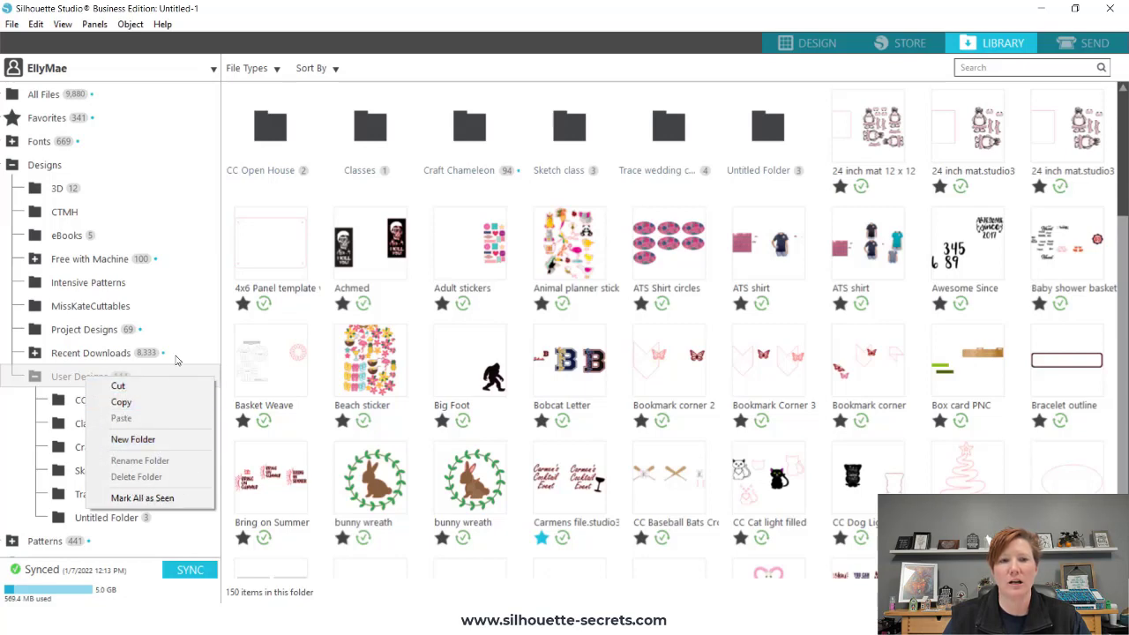
click(318, 432)
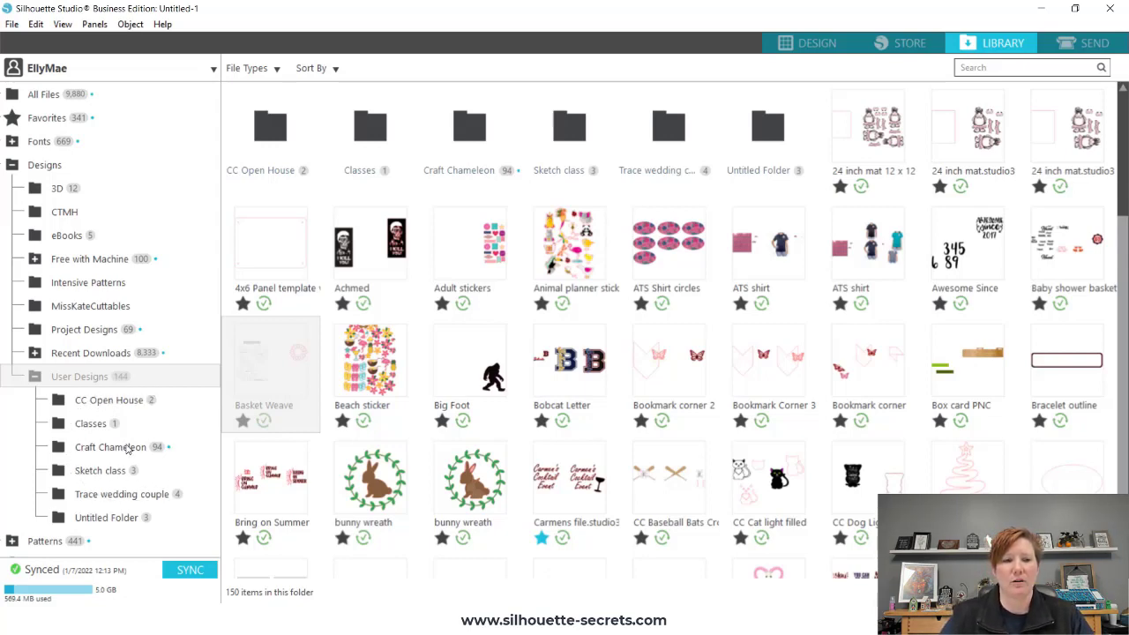
Step: Open the Craft Chameleon subfolder of User Designs to view the designs stored in it
click(110, 447)
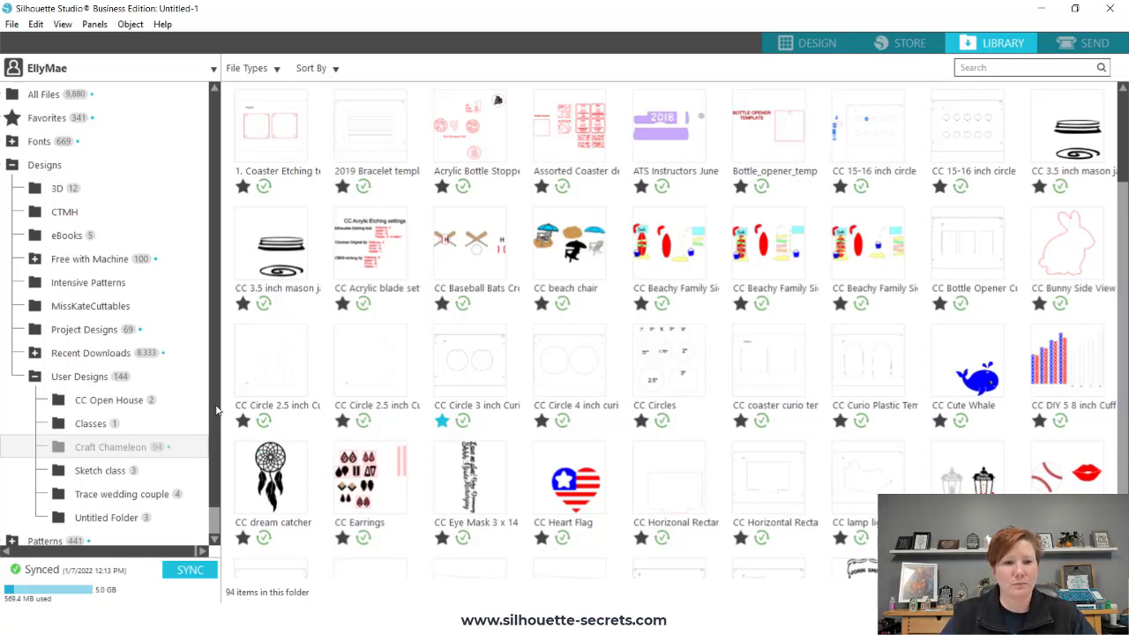
scroll(212, 448, down, 1)
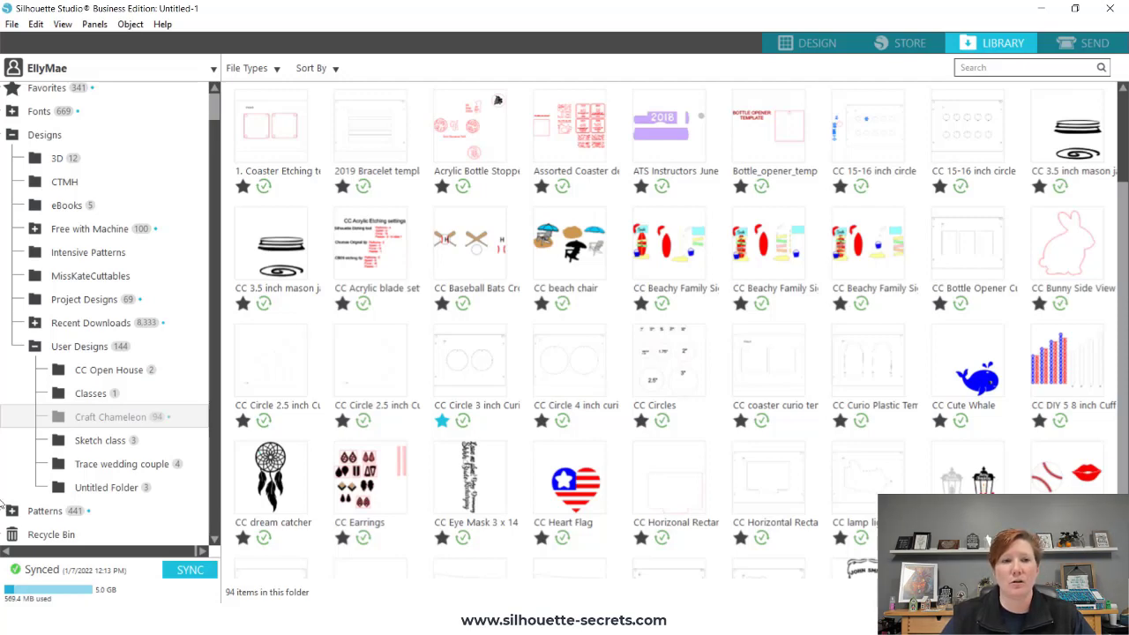
scroll(212, 150, up, 1)
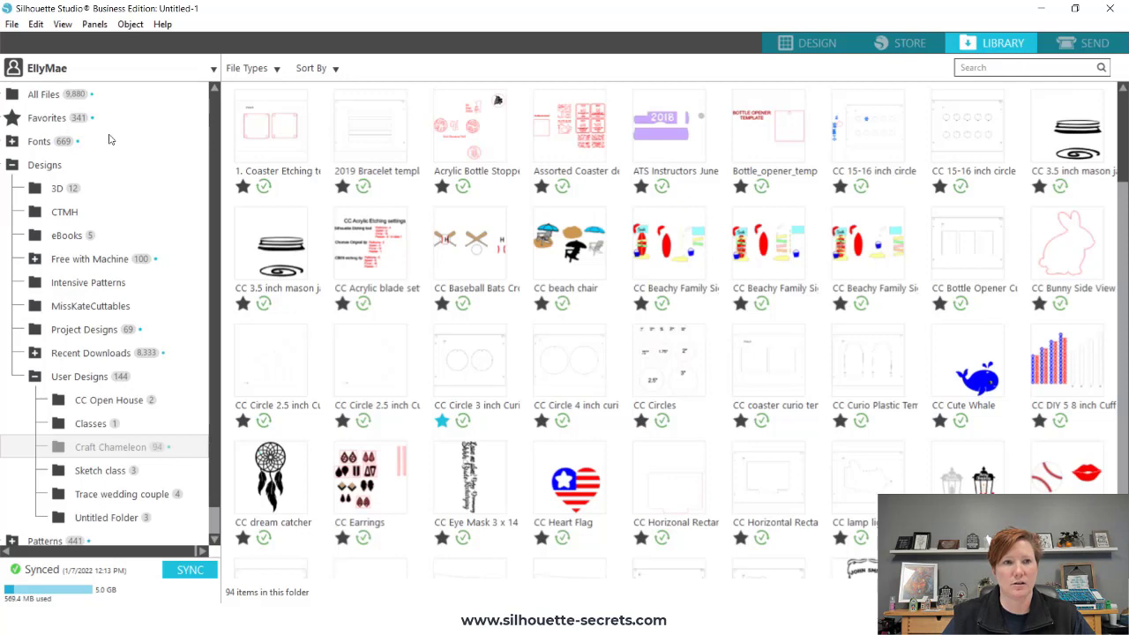
Step: Collapse the Designs folder and expand the Fonts folder to show its subfolders and fonts
click(17, 166)
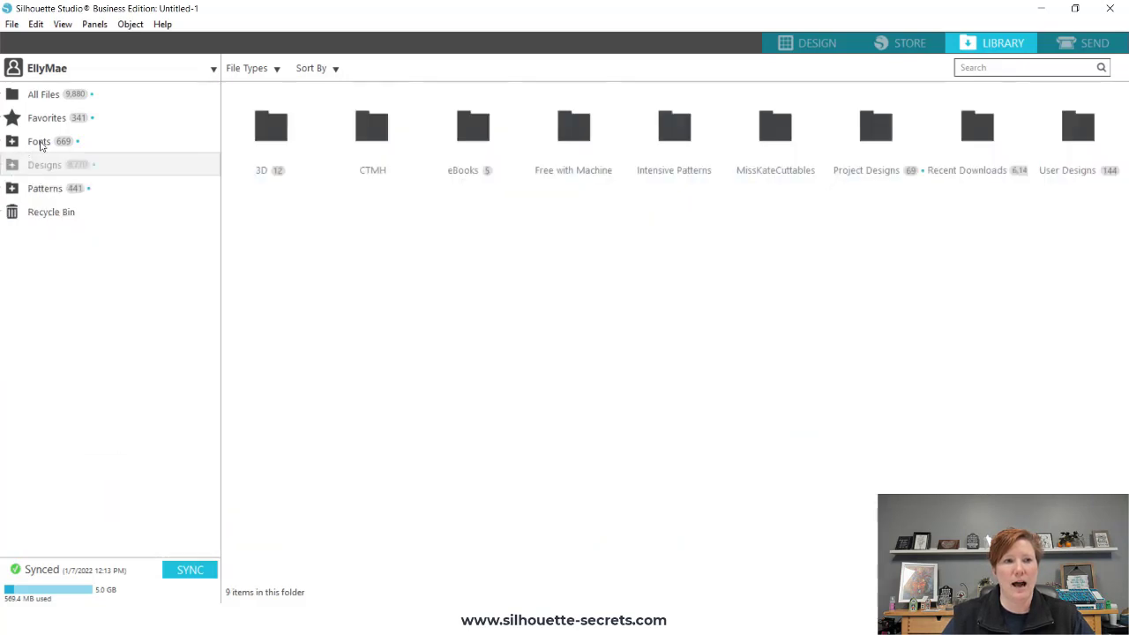
click(13, 143)
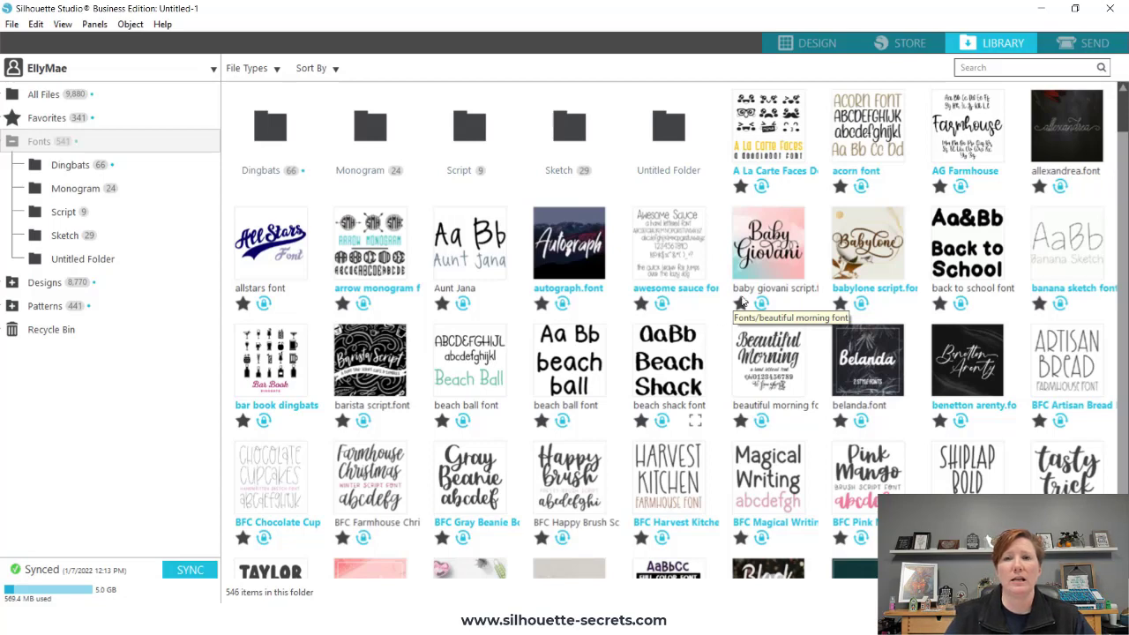
Step: Switch to the design area and look through the font list in the Text Style settings
click(818, 46)
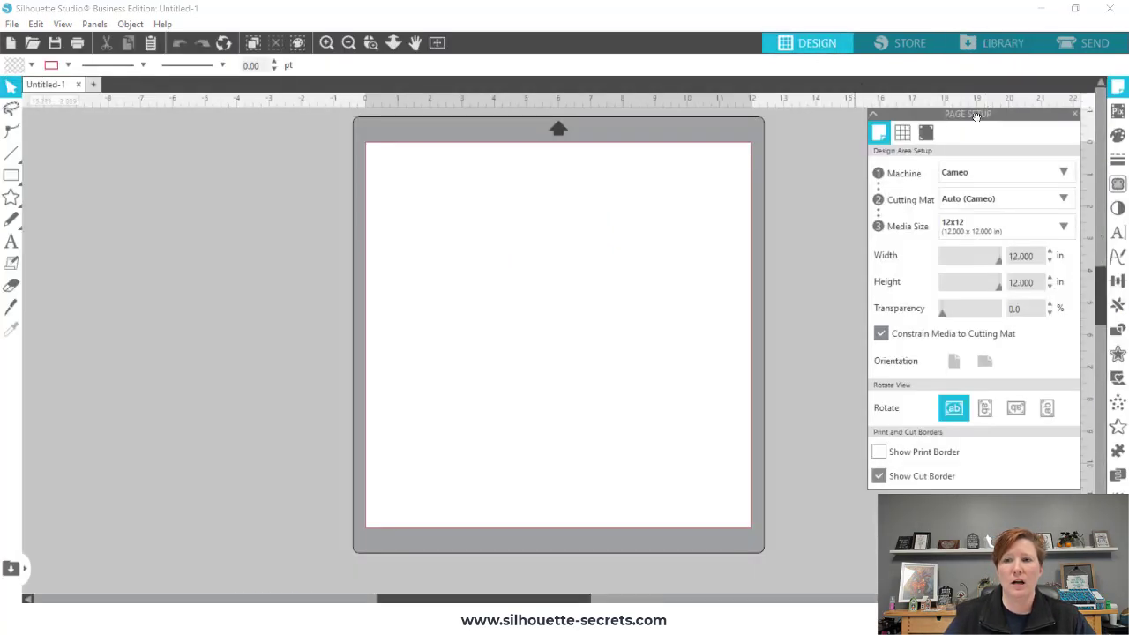
click(1118, 233)
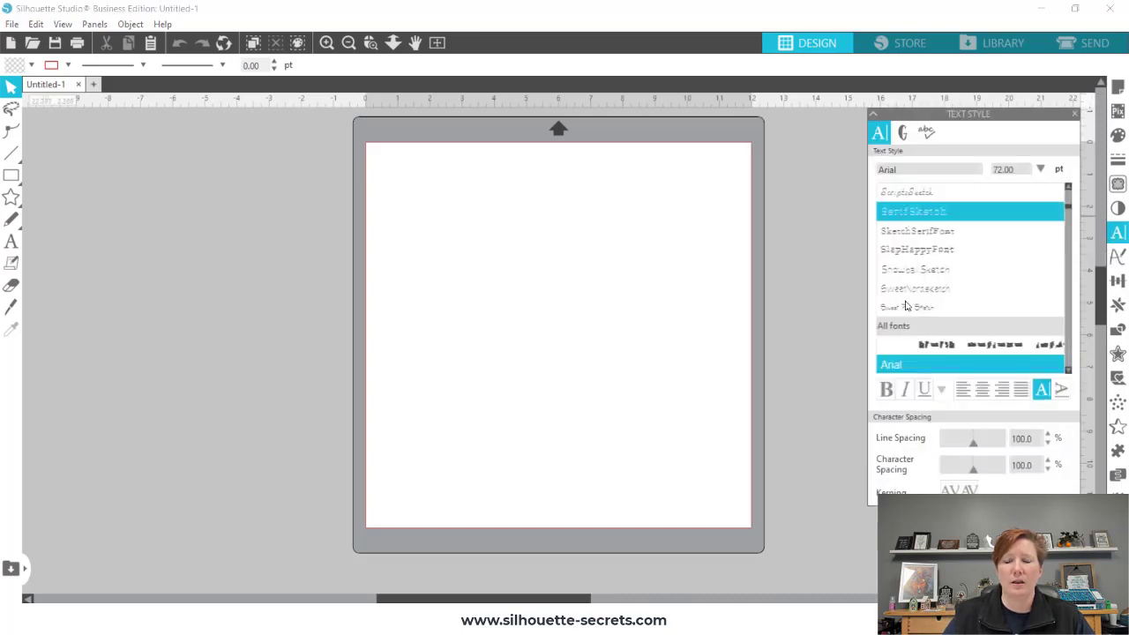
drag(1069, 210, 1070, 236)
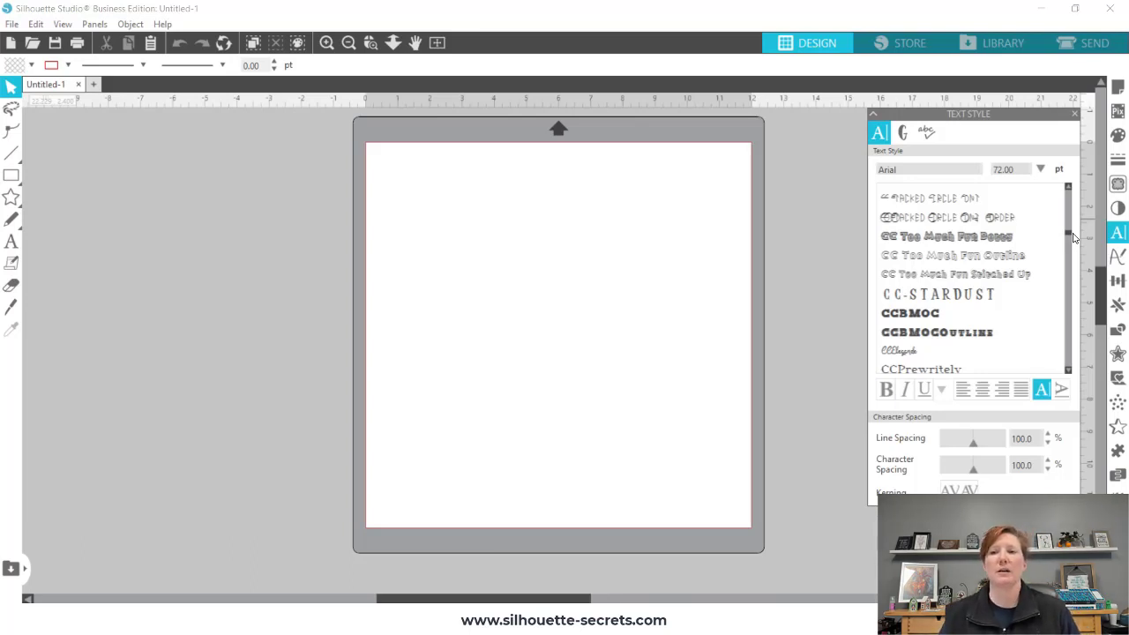
Step: In the library's Fonts folder, move the banana sketch and BFC Chocolate Cupcakes fonts into Sketch, and the BFC Pink Mango font into Script
click(995, 42)
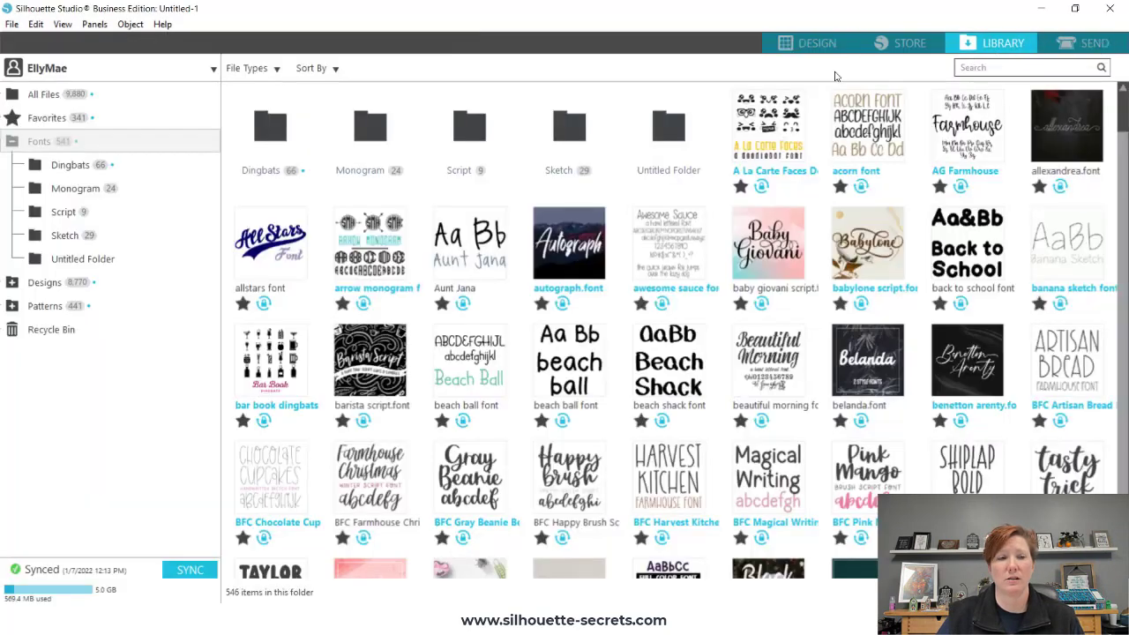
right_click(41, 145)
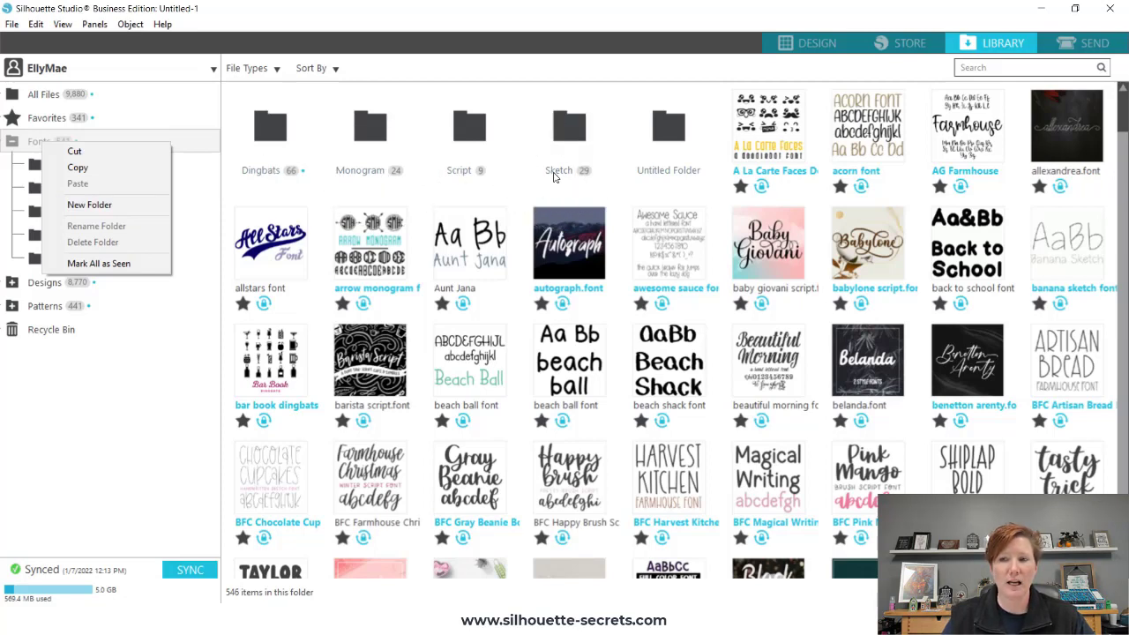
click(1063, 263)
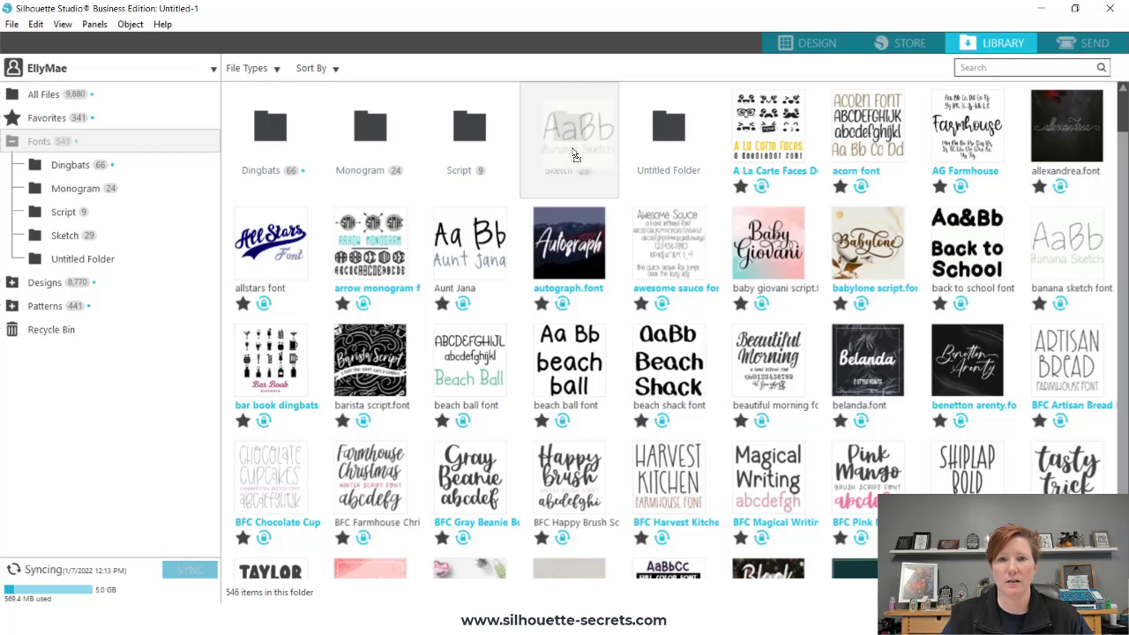
drag(573, 155, 570, 156)
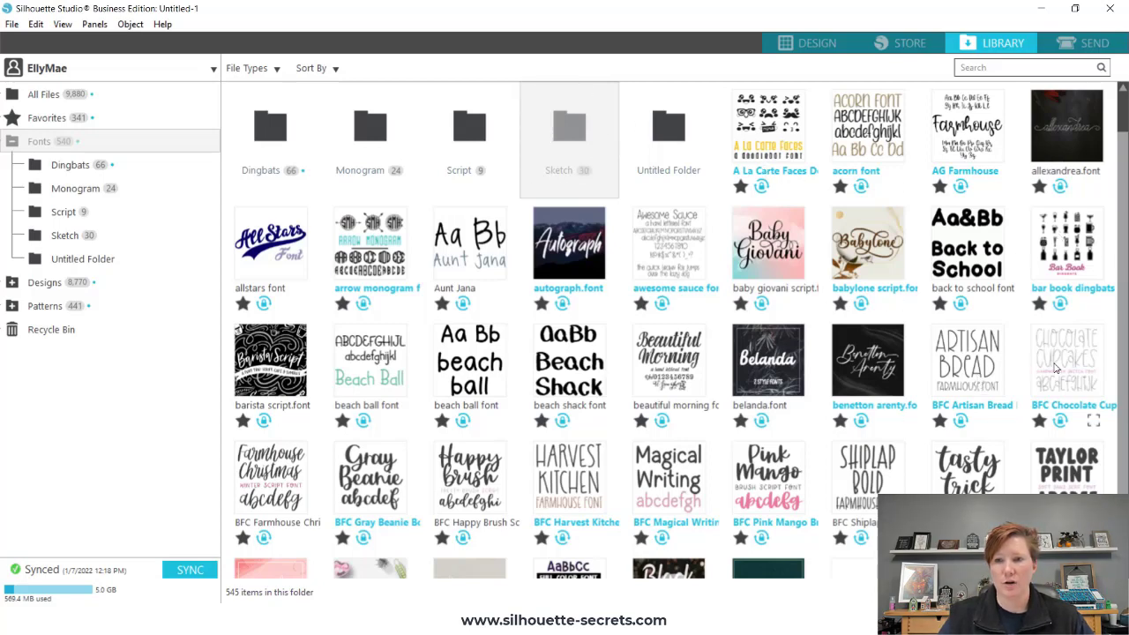
mouse_move(1056, 369)
mouse_down()
mouse_move(1076, 367)
mouse_move(515, 297)
mouse_move(226, 295)
mouse_move(67, 240)
mouse_up()
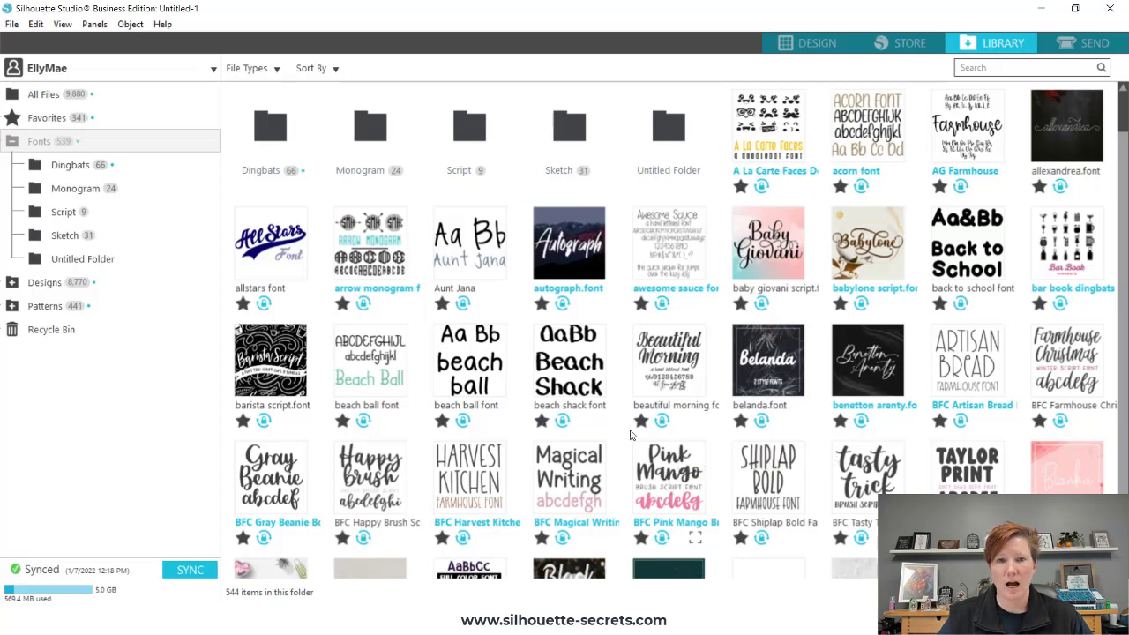
drag(635, 441, 470, 152)
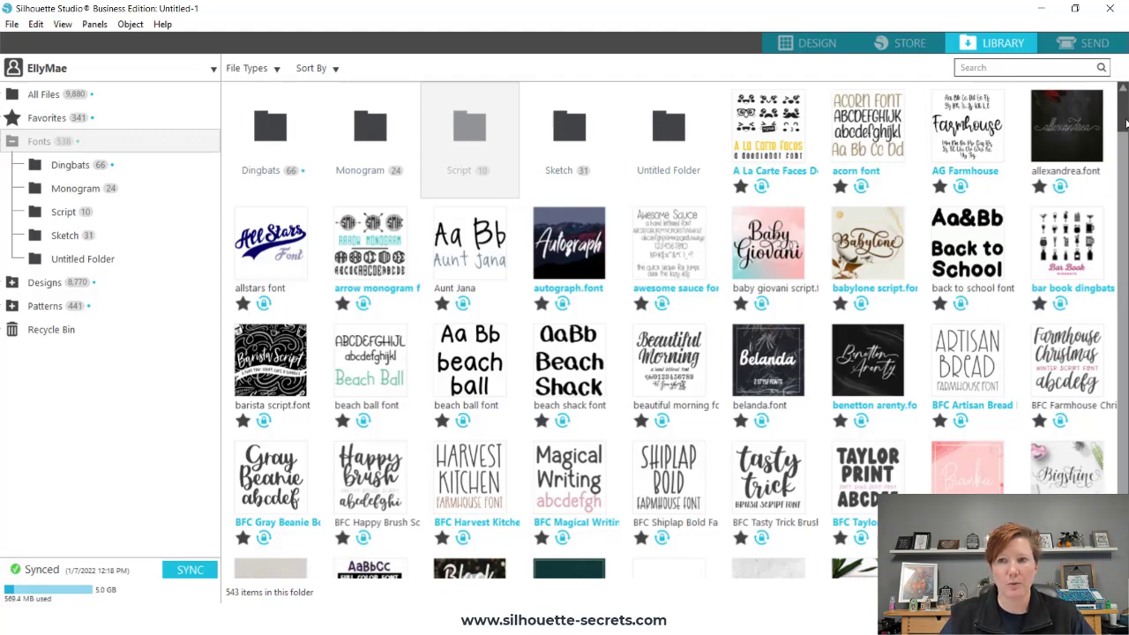
Step: Browse further through the Fonts folder and try to move the bigshine font into the Script subfolder
drag(1125, 123, 1125, 147)
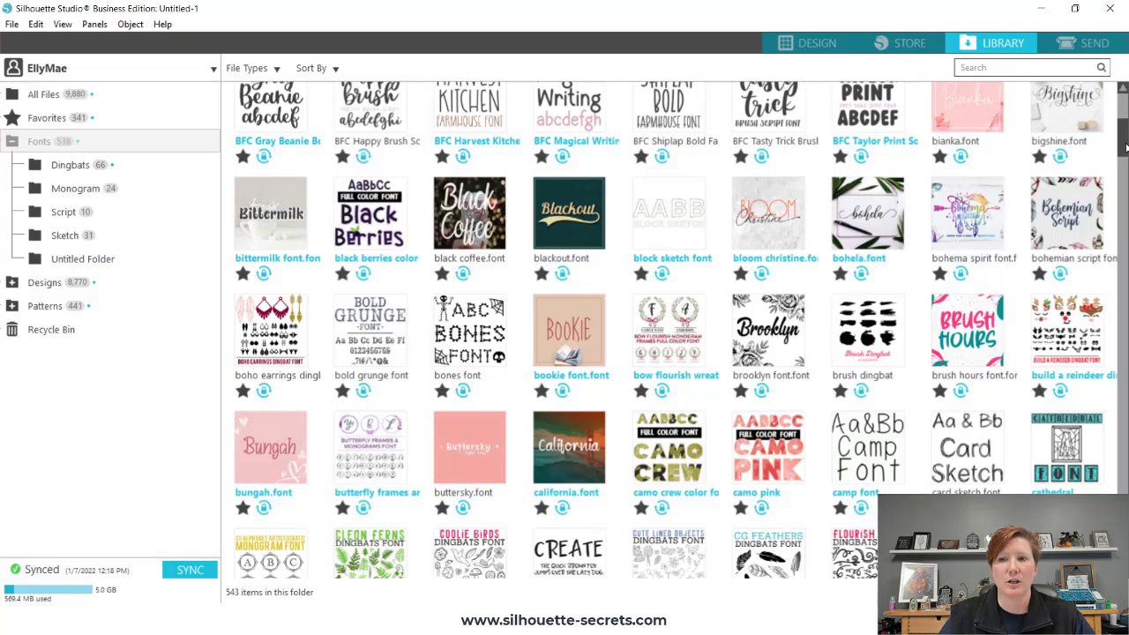
scroll(1119, 150, up, 2)
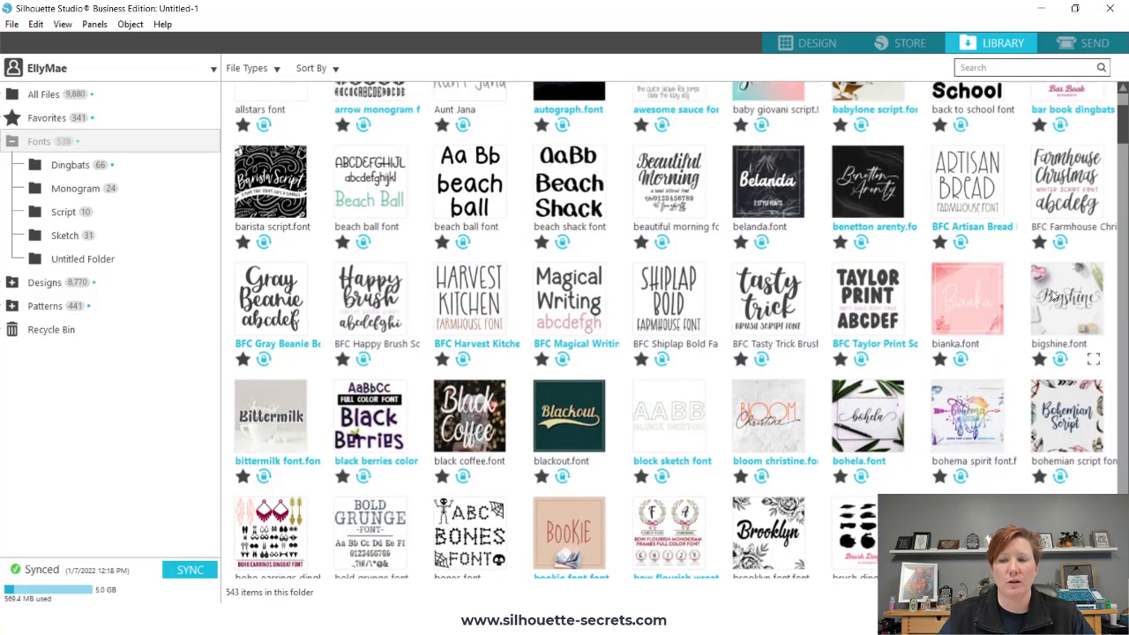
drag(1075, 304, 67, 213)
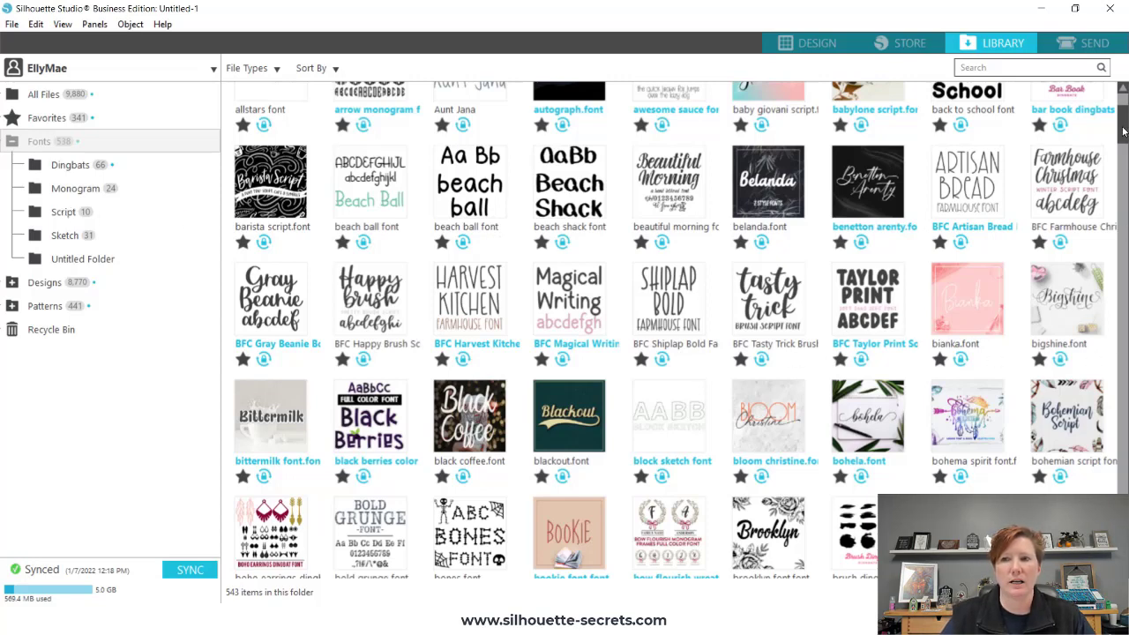
drag(1125, 132, 1123, 123)
drag(1068, 449, 462, 128)
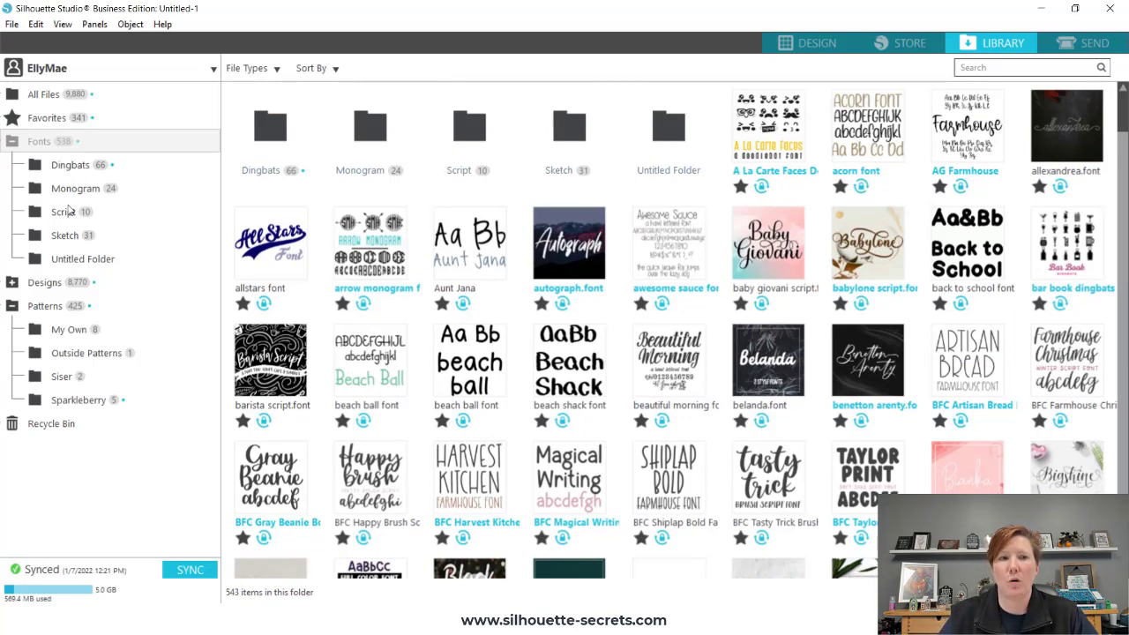
Step: Switch to the design area and examine the Dingbats, Monogram, Script and Sketch font groups in the Text Style settings
click(803, 44)
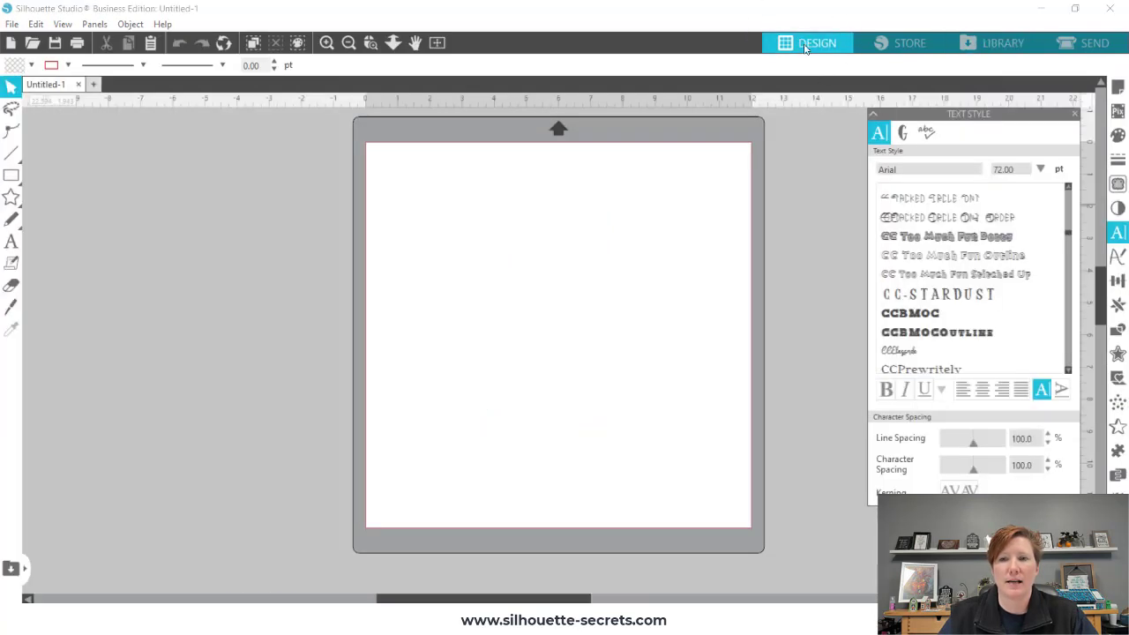
click(1121, 234)
click(1120, 233)
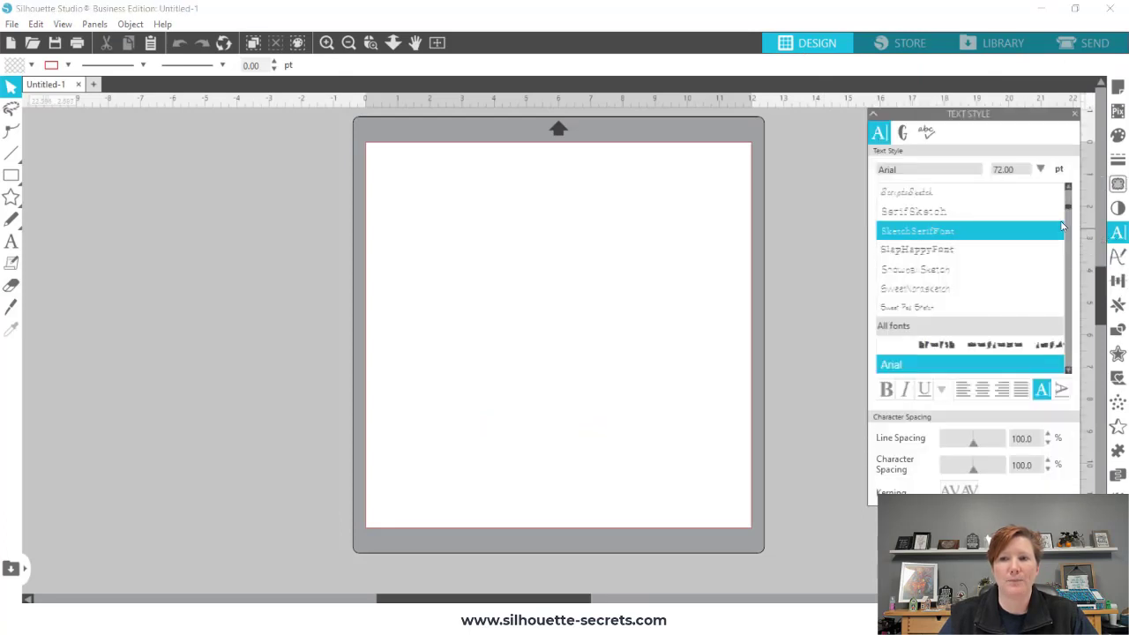
scroll(1070, 209, up, 10)
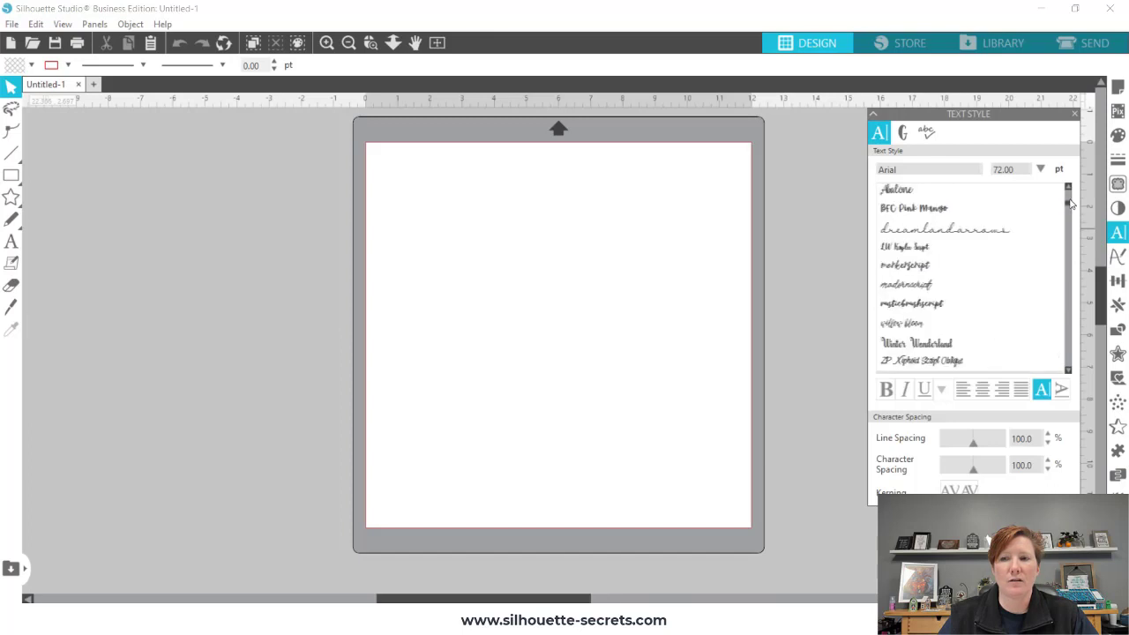
scroll(1073, 196, up, 5)
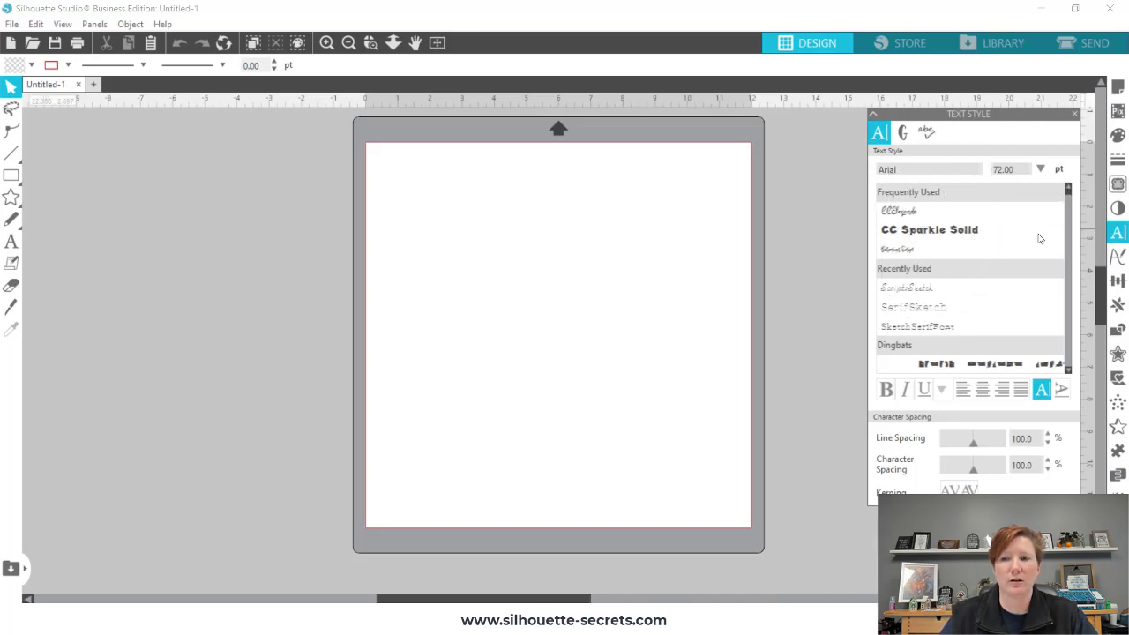
click(1068, 370)
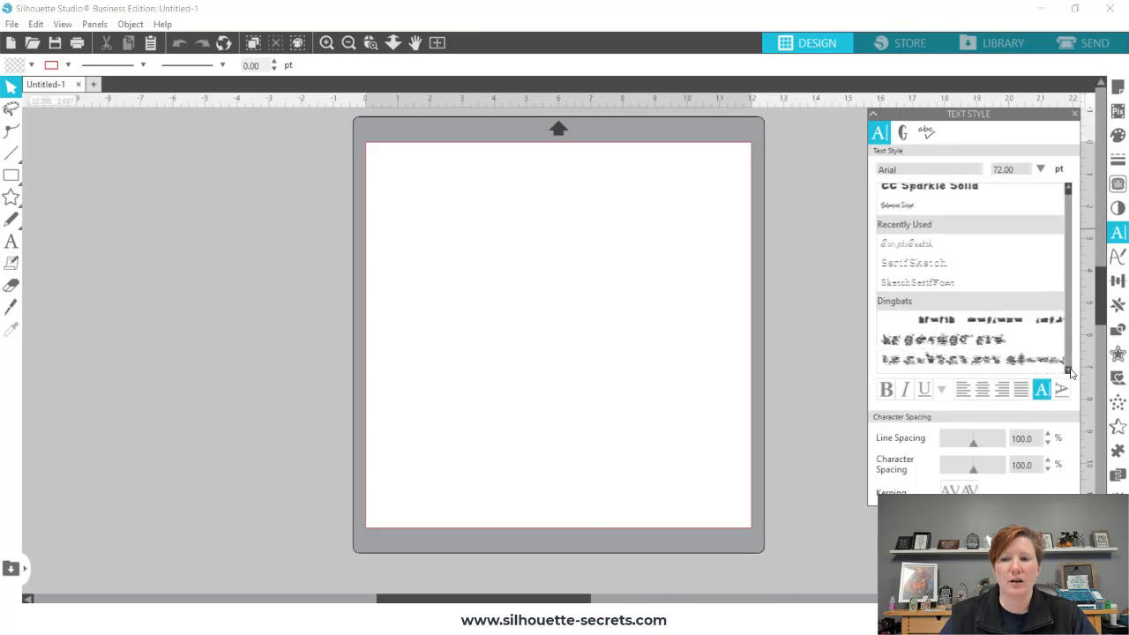
click(1068, 370)
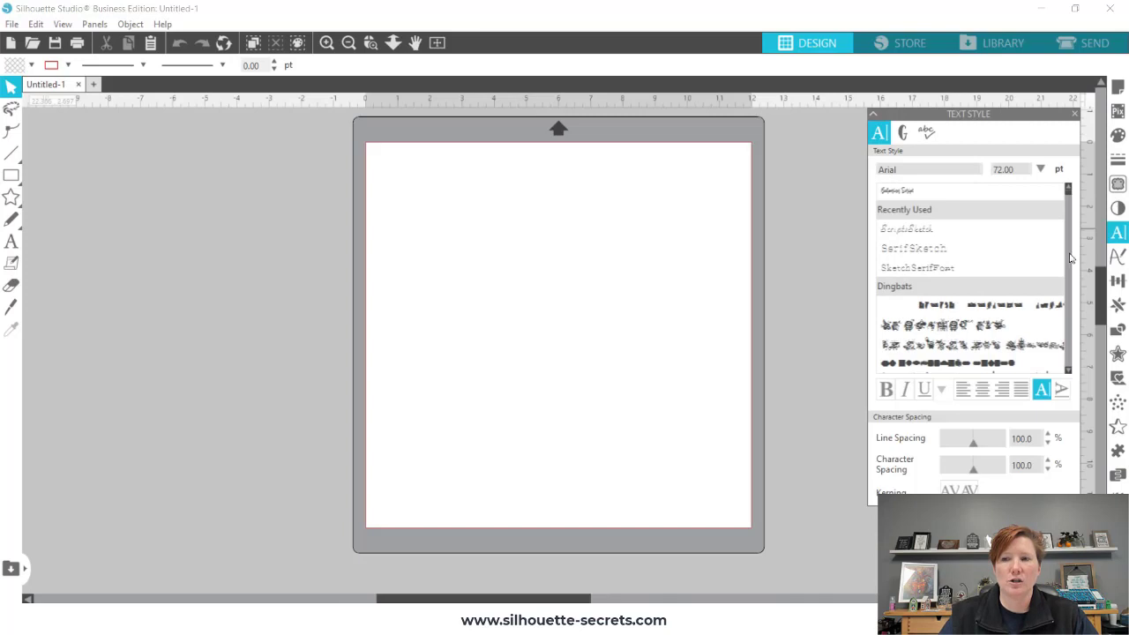
scroll(1069, 198, down, 3)
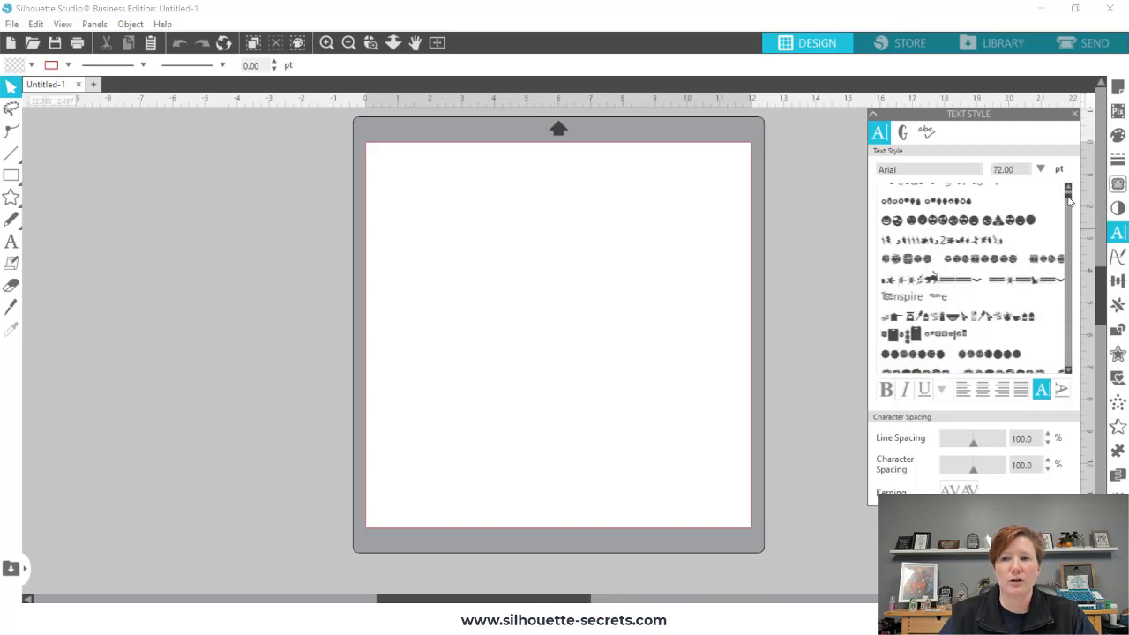
scroll(1070, 203, down, 2)
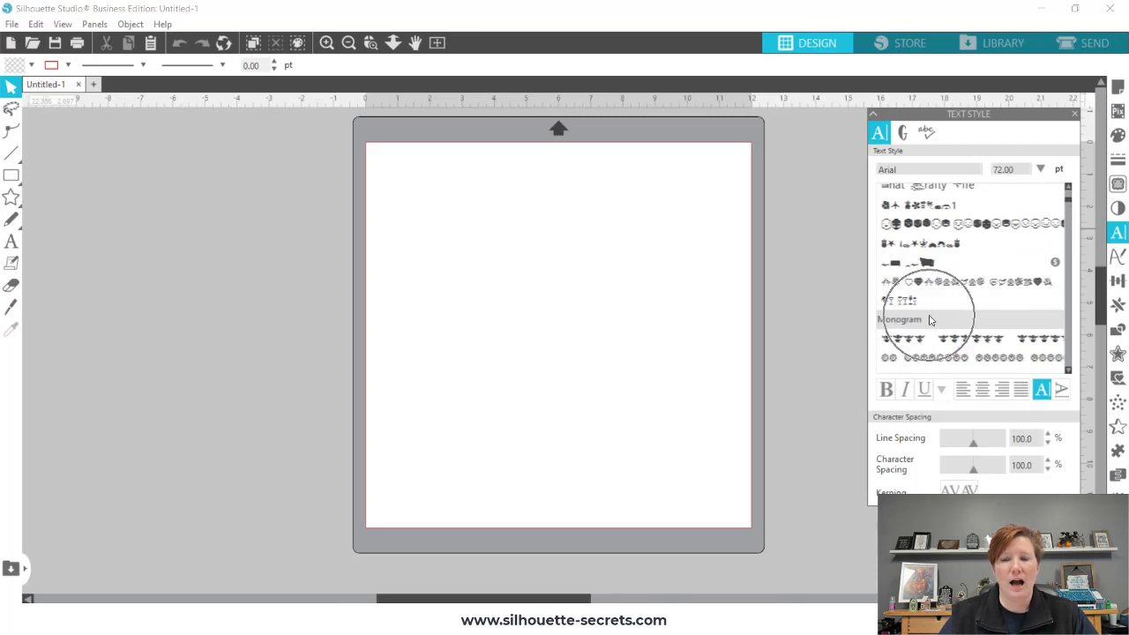
scroll(1071, 207, down, 3)
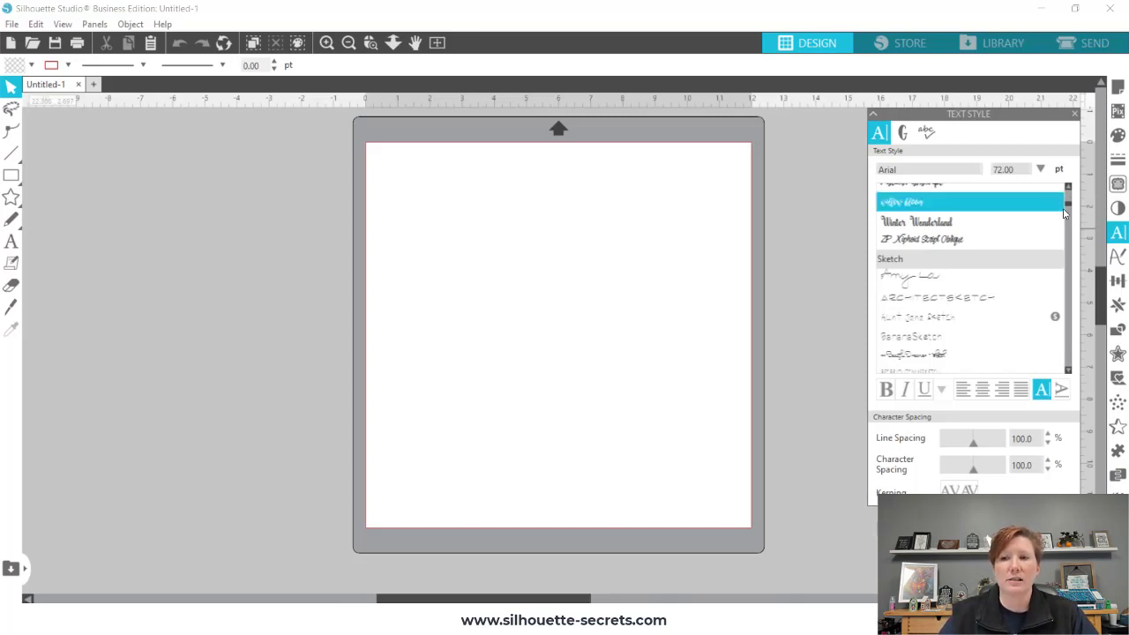
drag(1070, 207, 1072, 215)
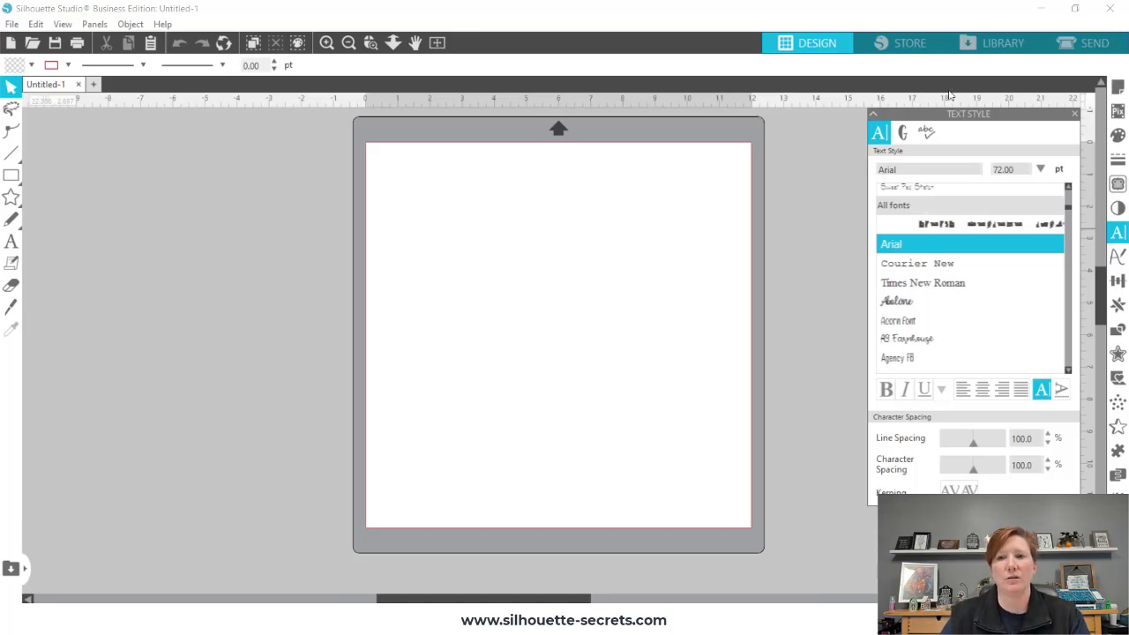
Step: Return to the library, collapse the Fonts folder and open the Patterns folder to show its contents
click(988, 44)
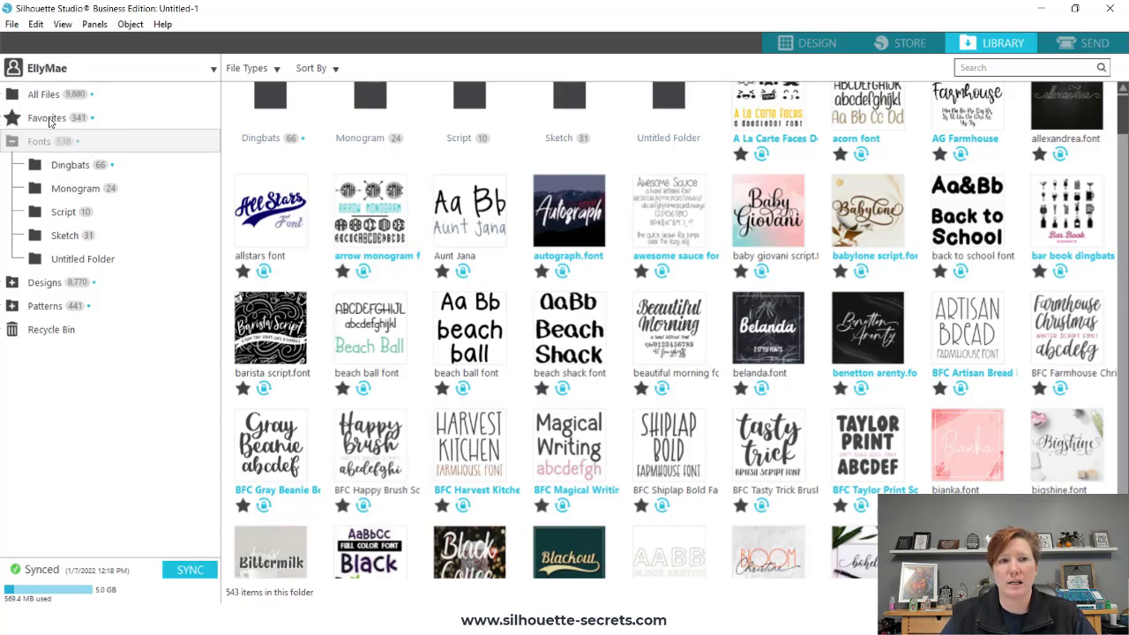
click(49, 121)
right_click(50, 122)
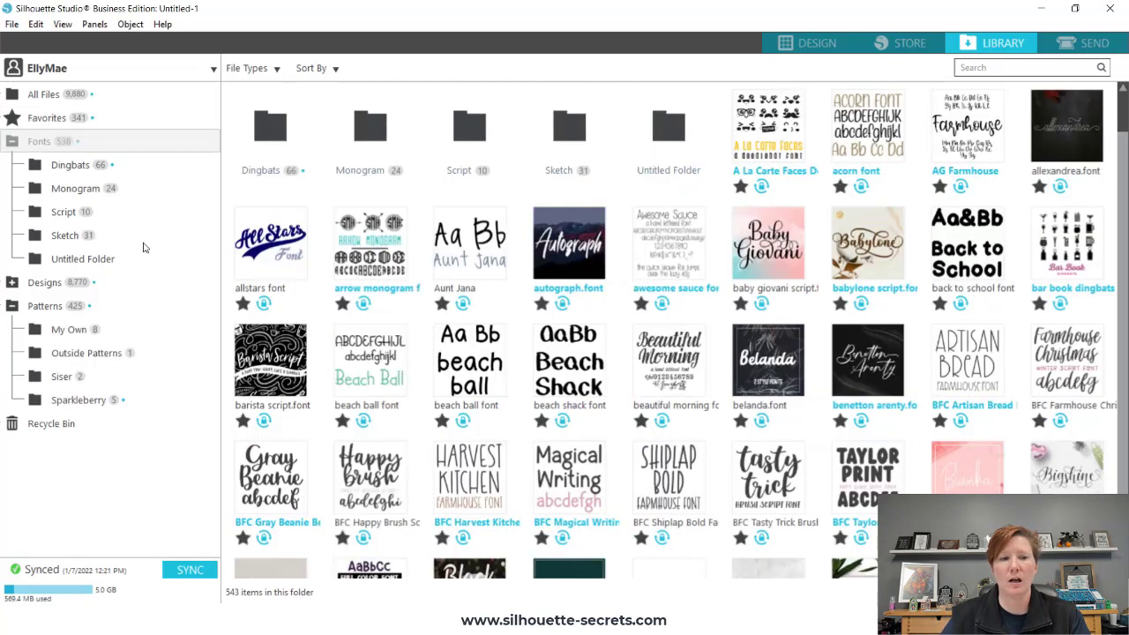
click(12, 142)
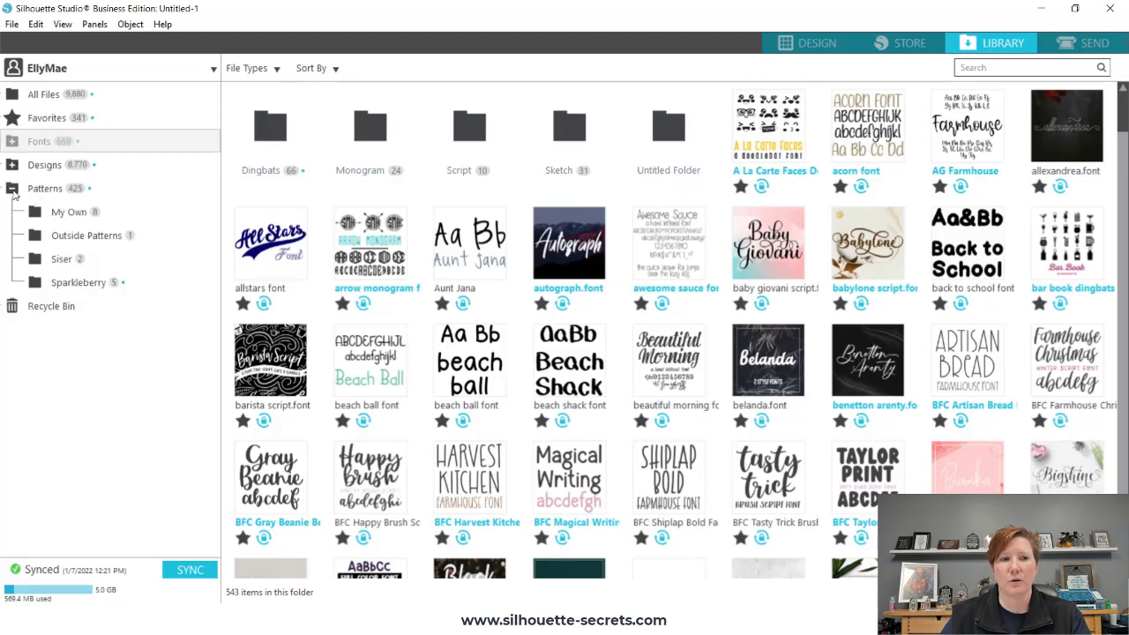
click(49, 191)
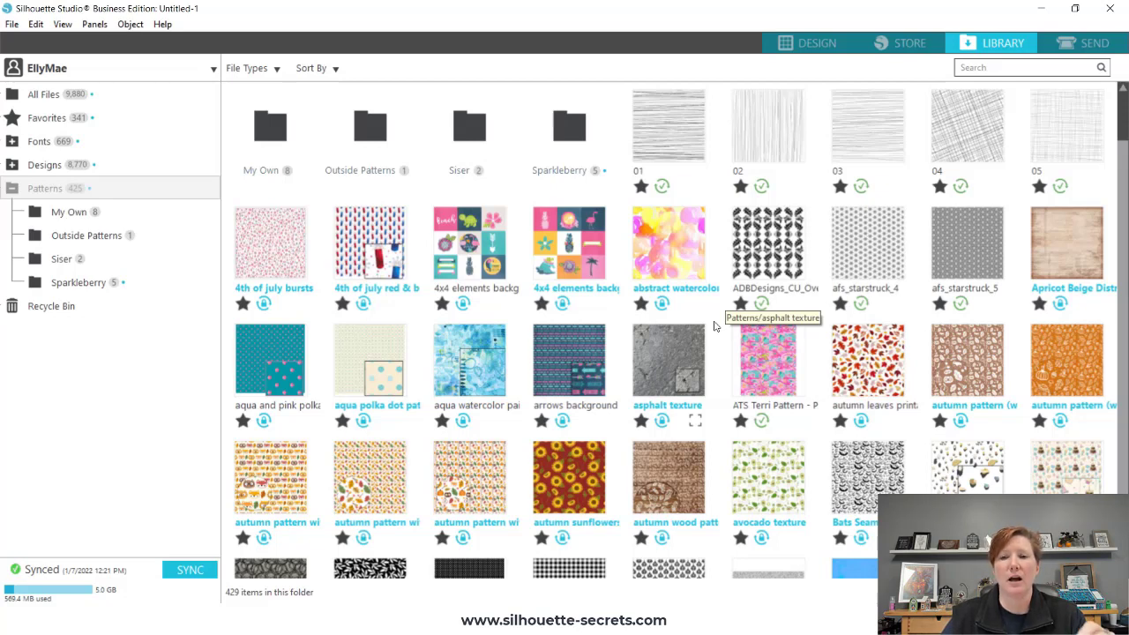
Step: View the folder commands available for the Patterns folder, including New Folder, and dismiss them
click(54, 196)
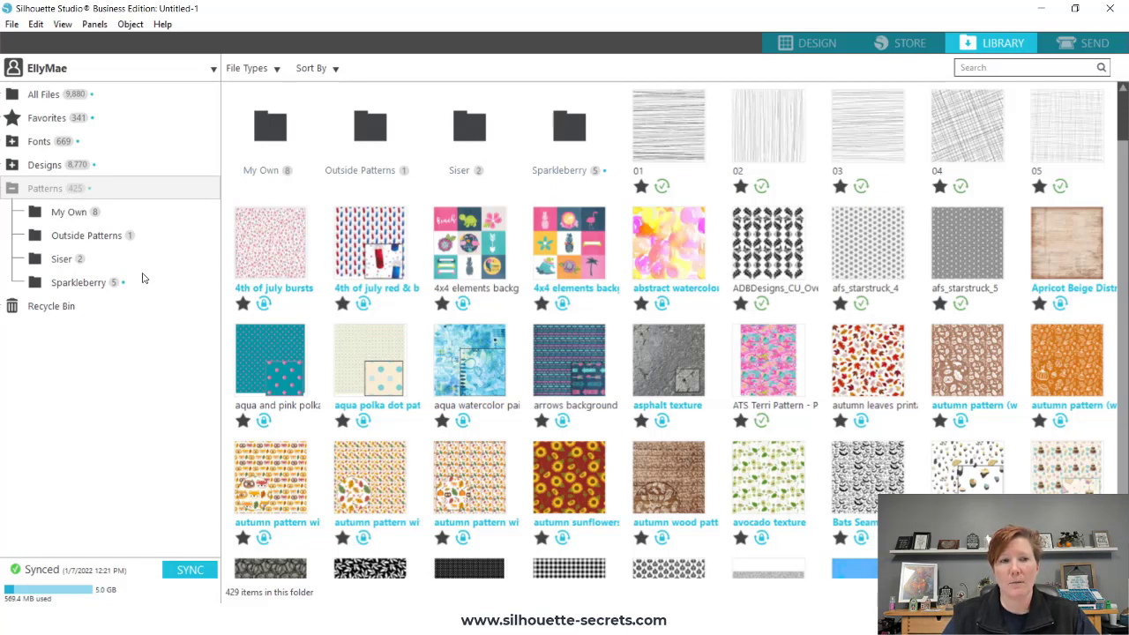
right_click(53, 191)
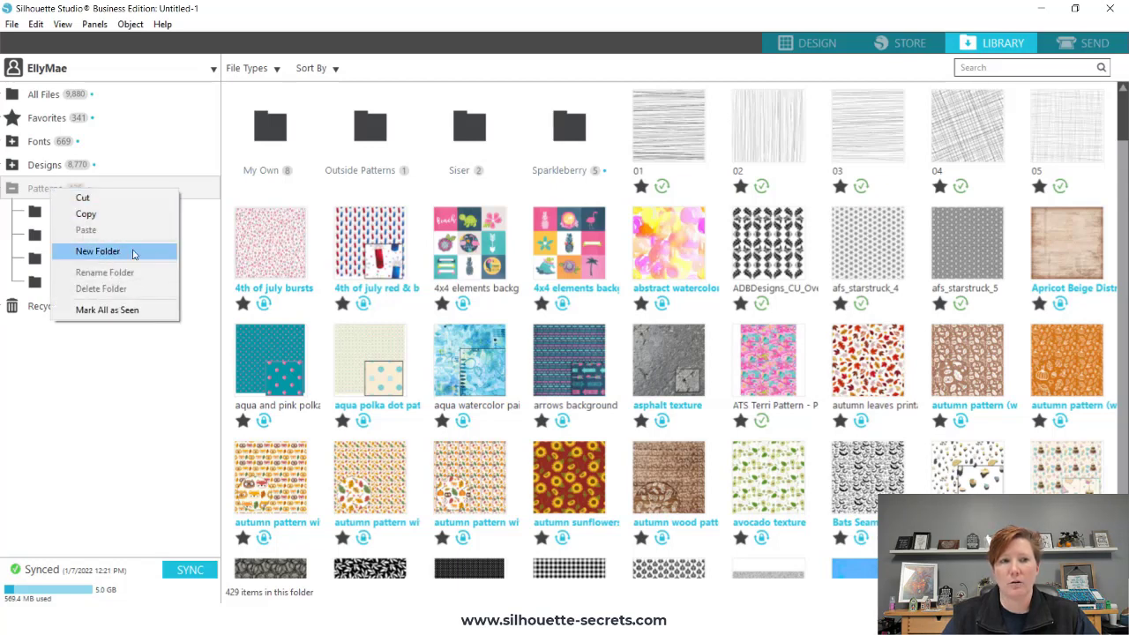
click(183, 192)
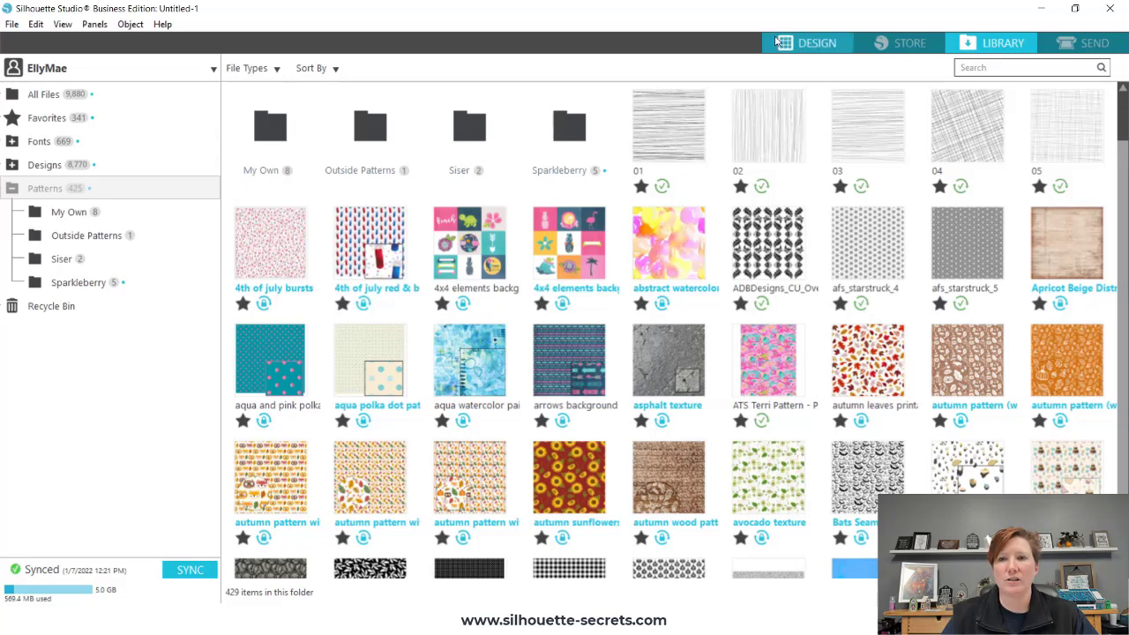
Step: Switch to the design area and look through the Fill pattern list down to the Siser and Sparkleberry groups
click(810, 43)
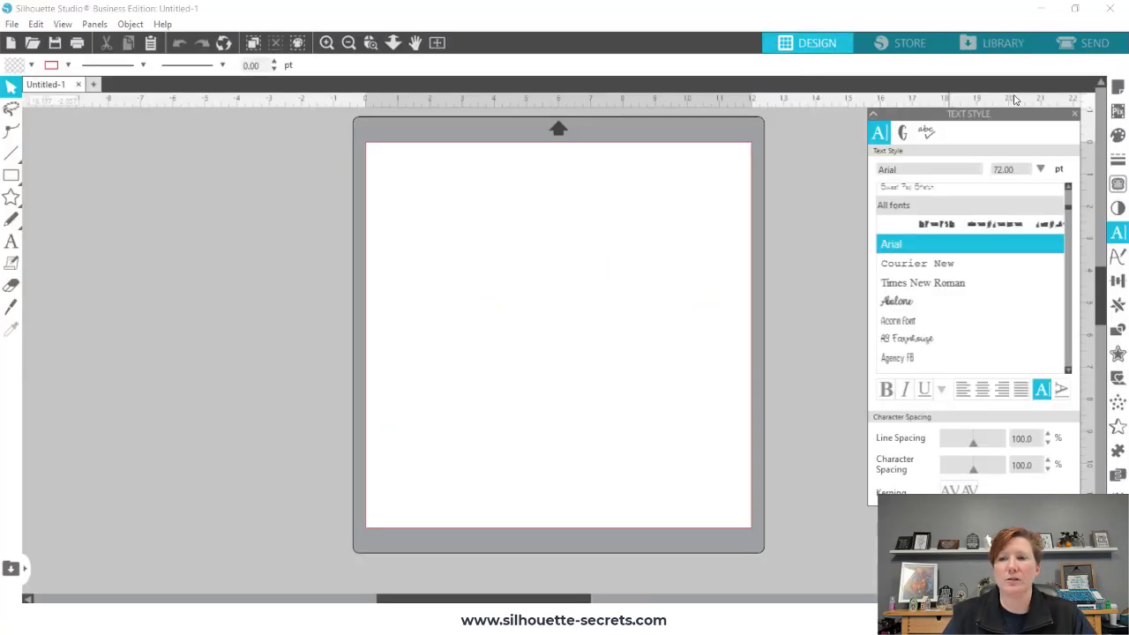
click(1117, 135)
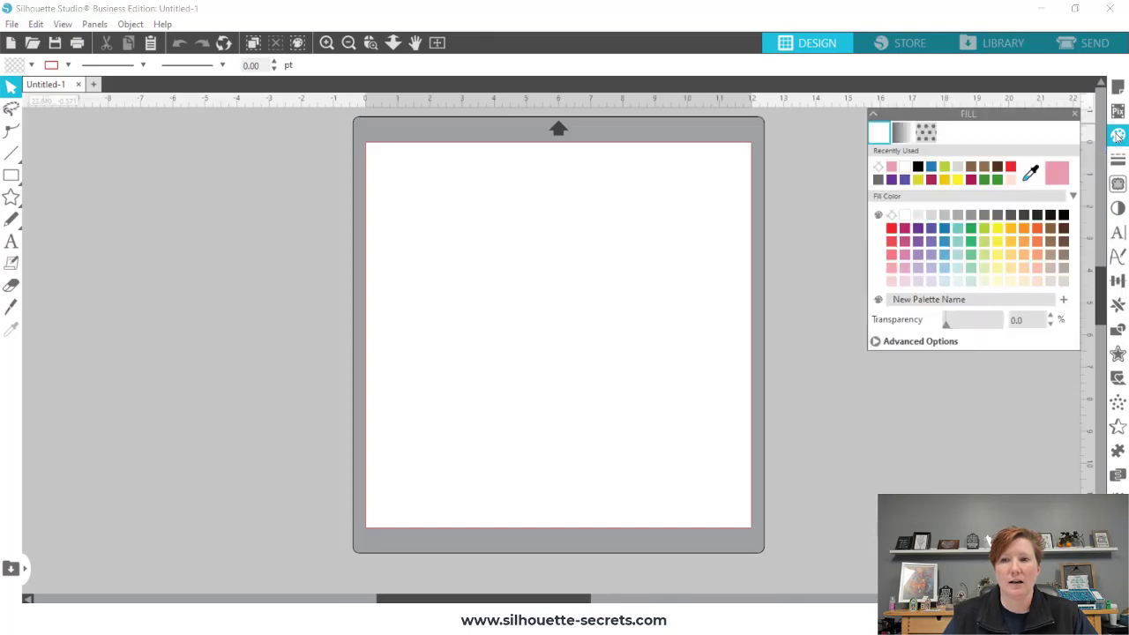
click(926, 133)
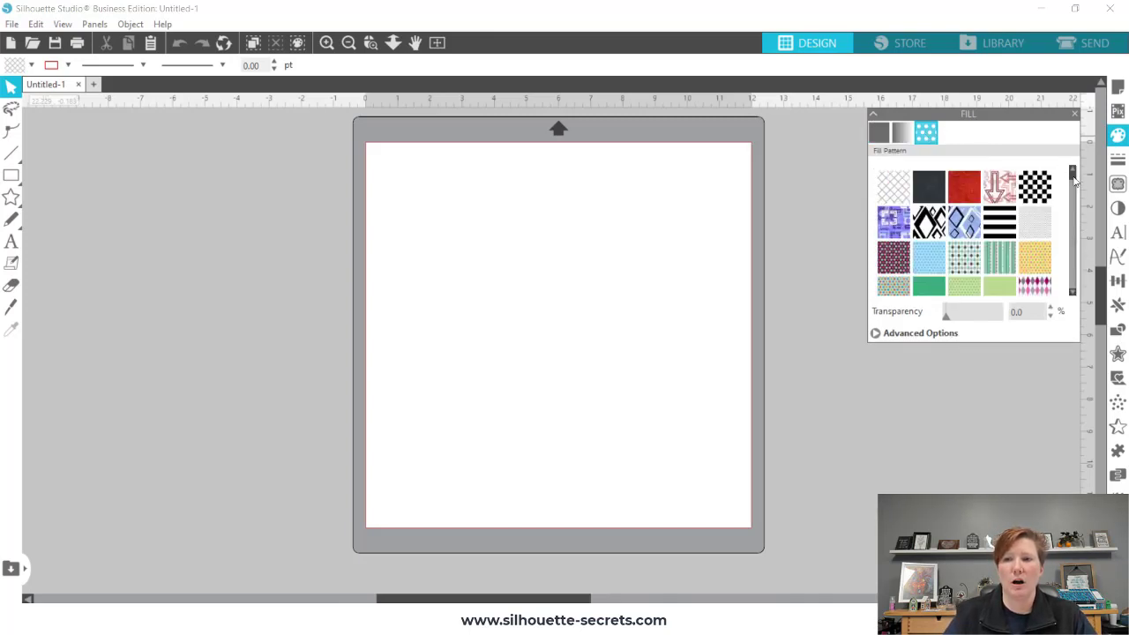
drag(1075, 180, 1078, 290)
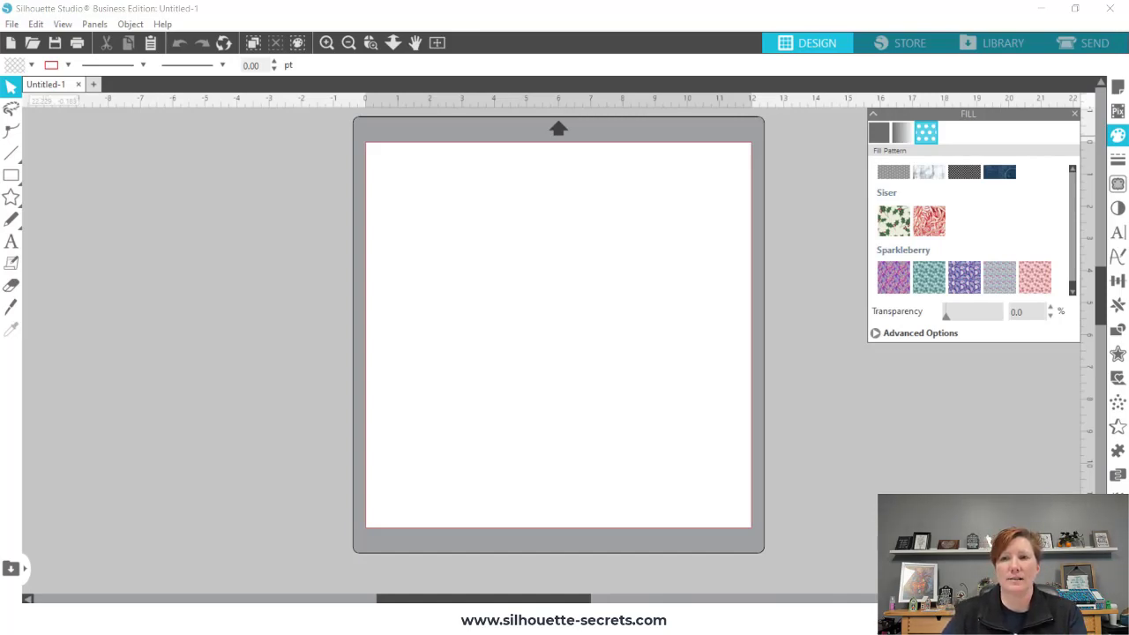
Step: Return to the library and expand the Designs folder and its Recent Downloads subfolder
click(981, 44)
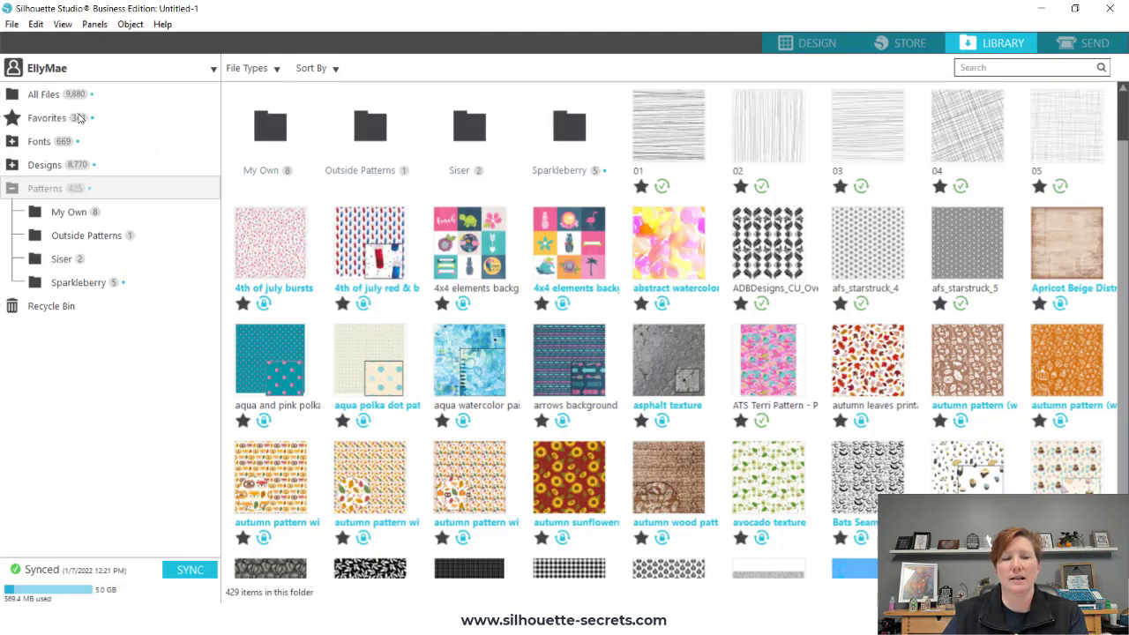
click(53, 94)
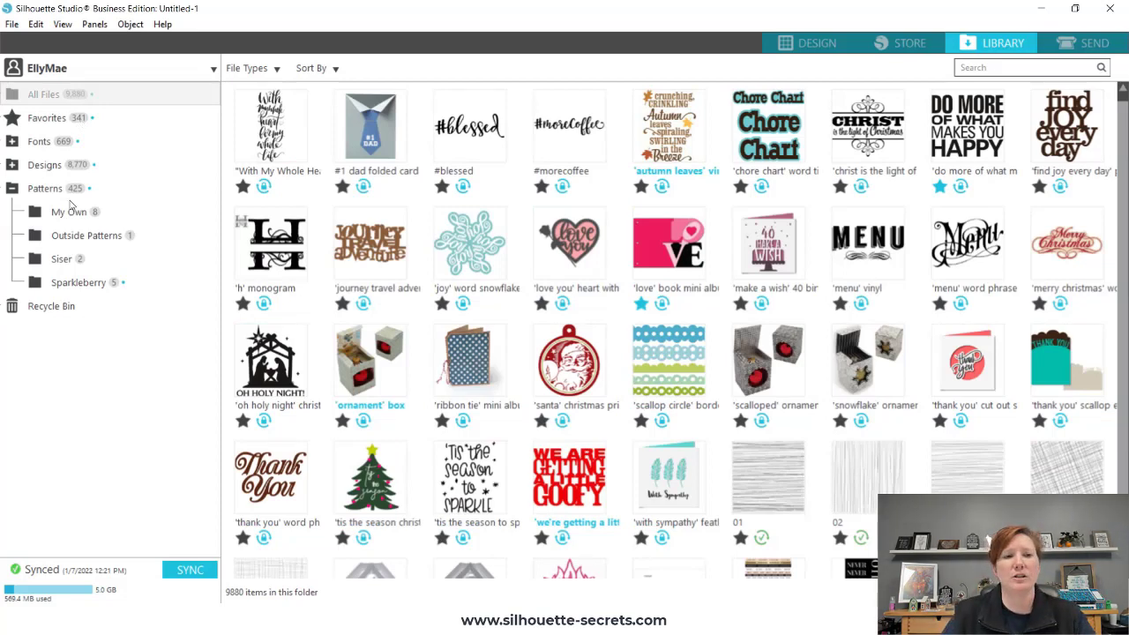
click(40, 168)
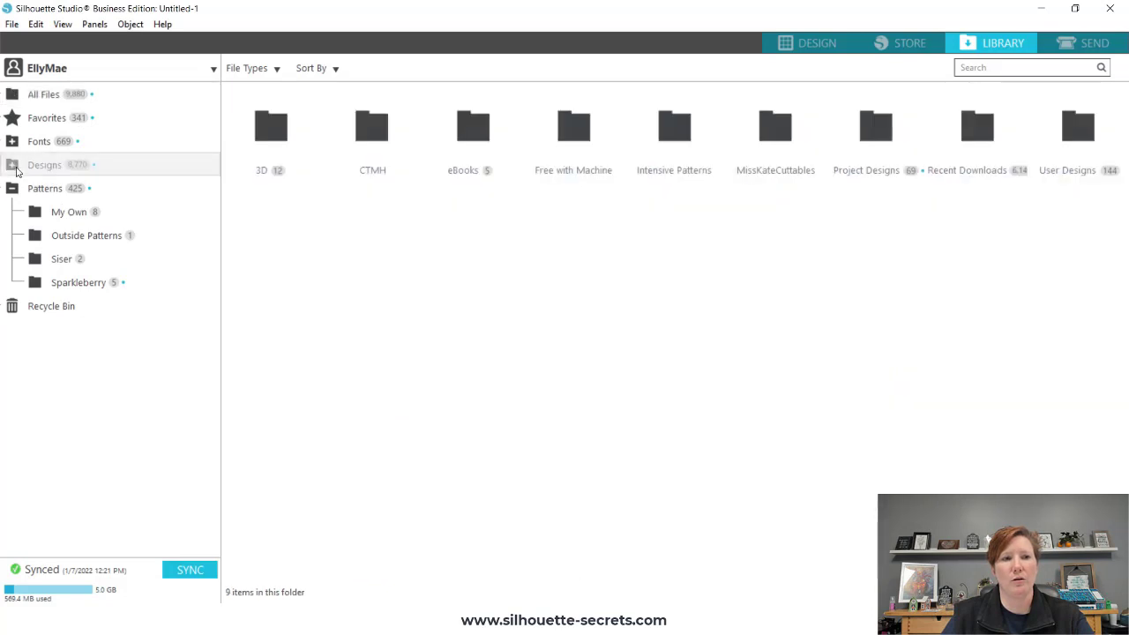
click(13, 165)
click(106, 354)
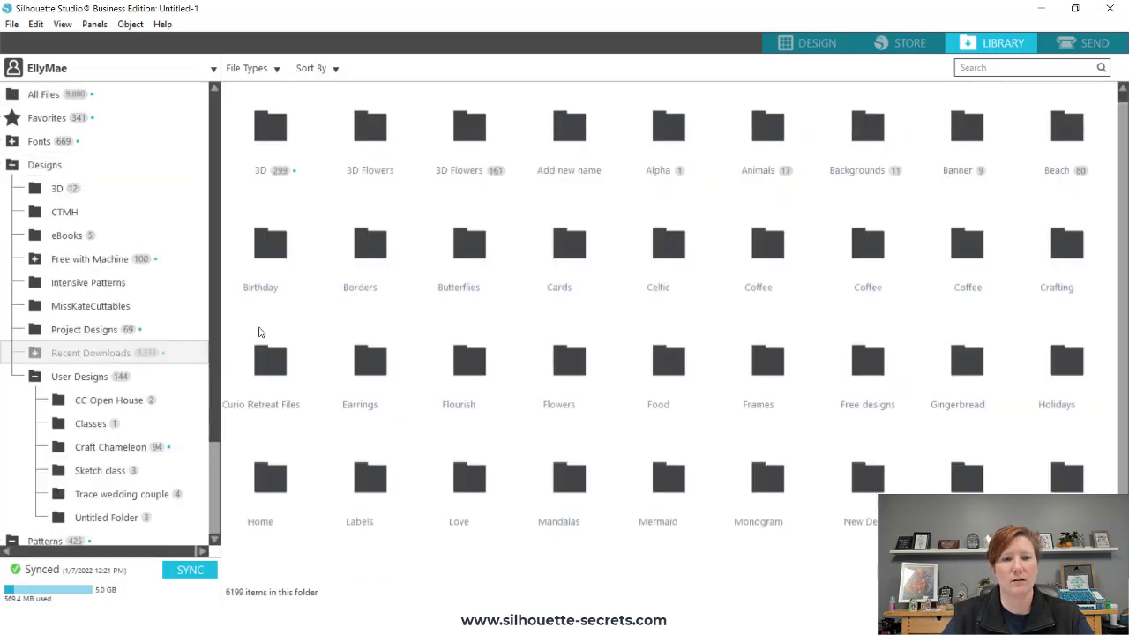
click(36, 357)
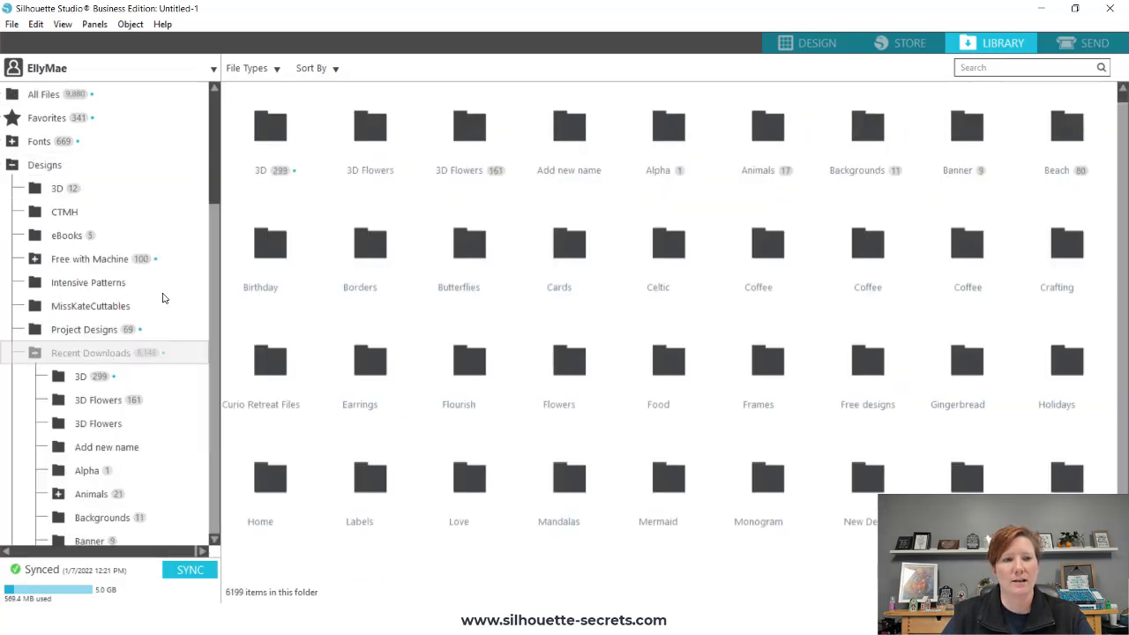
drag(216, 192, 214, 241)
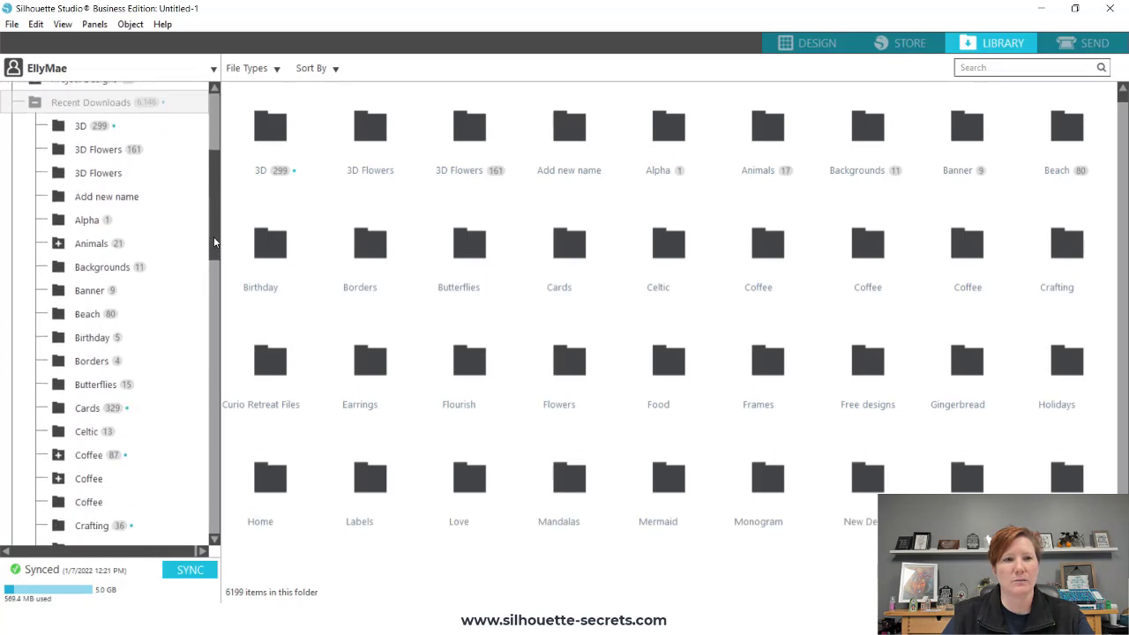
Step: Delete the empty duplicate 3D Flowers folder from Recent Downloads
click(101, 153)
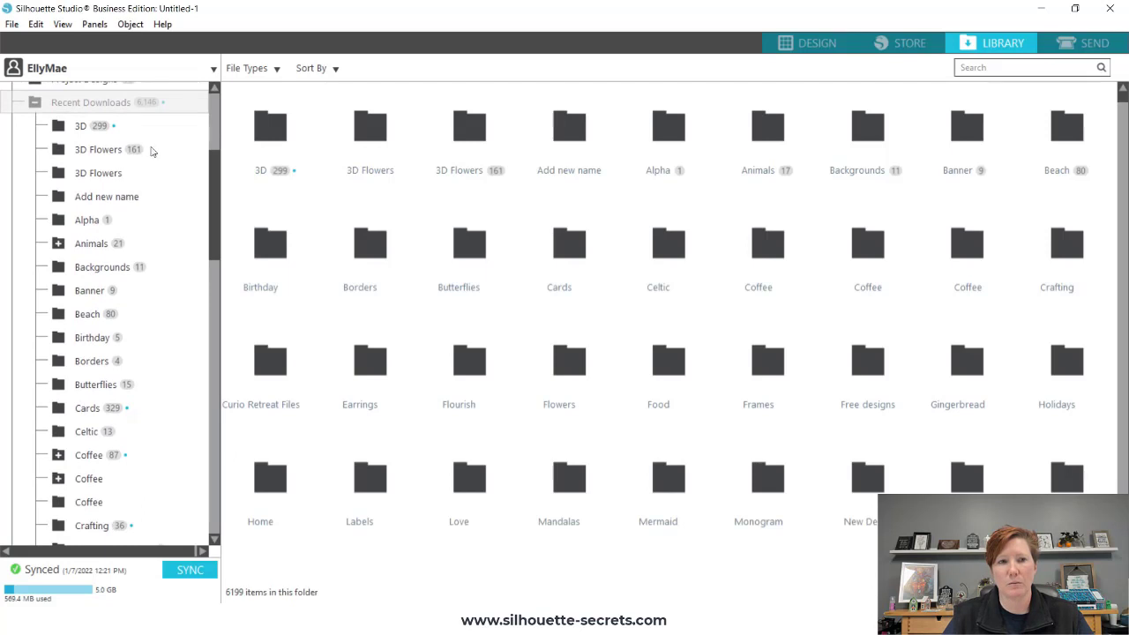
click(92, 178)
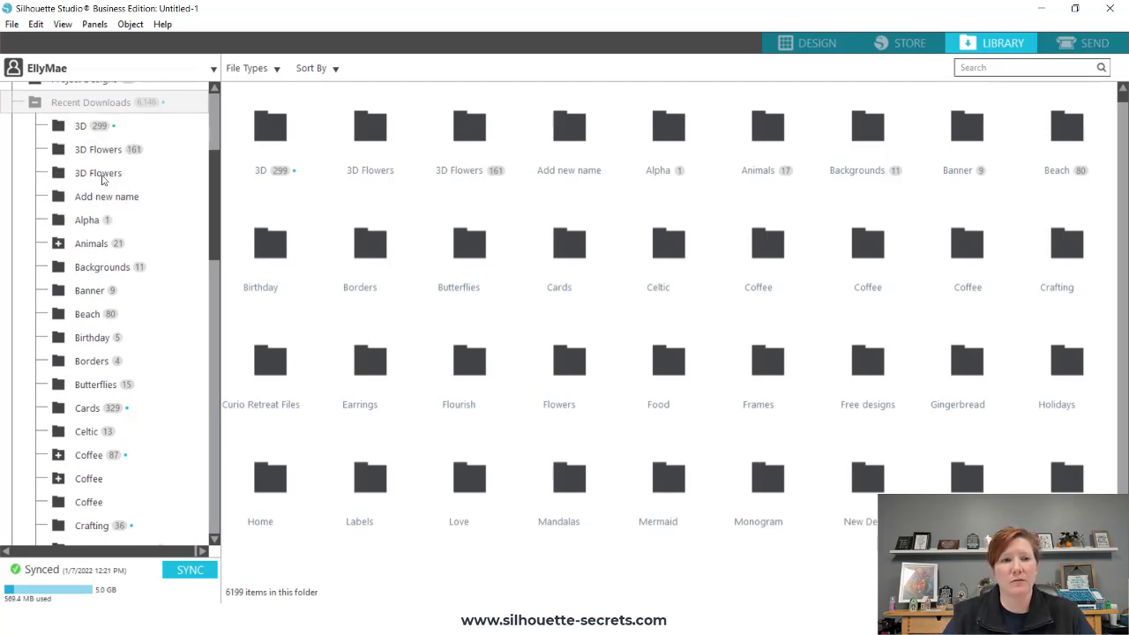
right_click(105, 179)
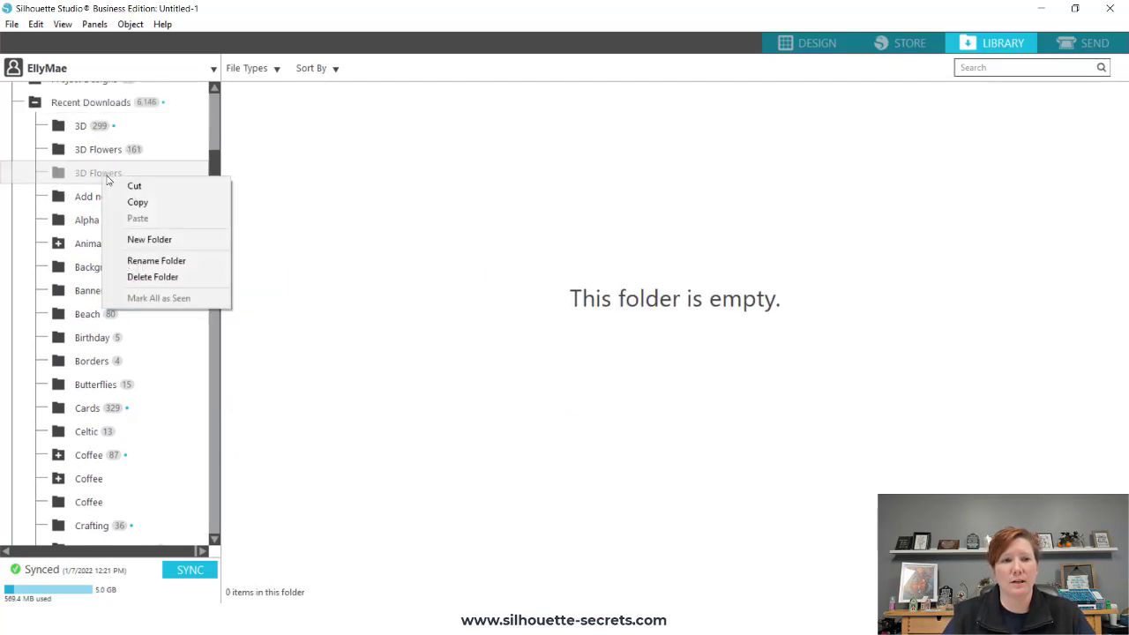
click(147, 278)
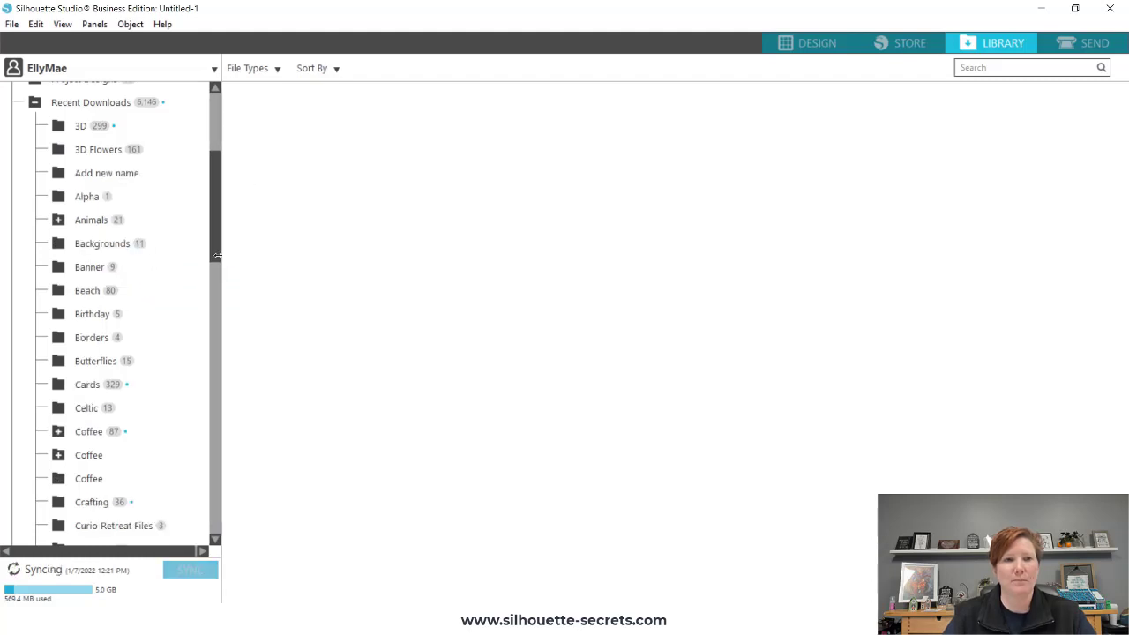
Step: Empty the library's Recycle Bin, permanently deleting the folders in it
drag(216, 205, 209, 498)
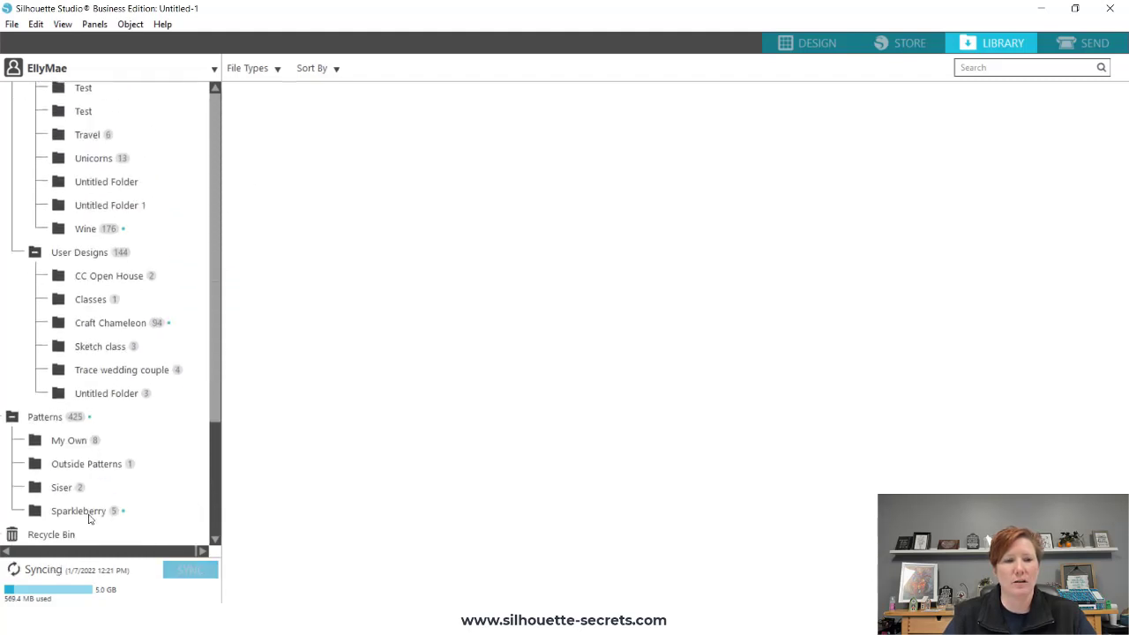
right_click(53, 536)
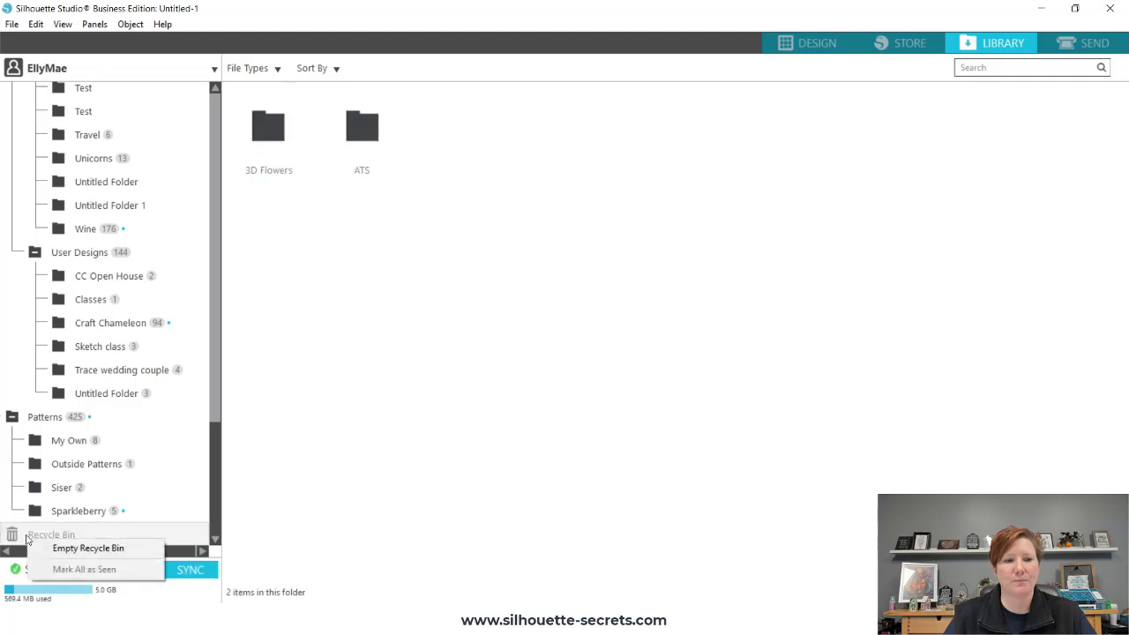
click(88, 548)
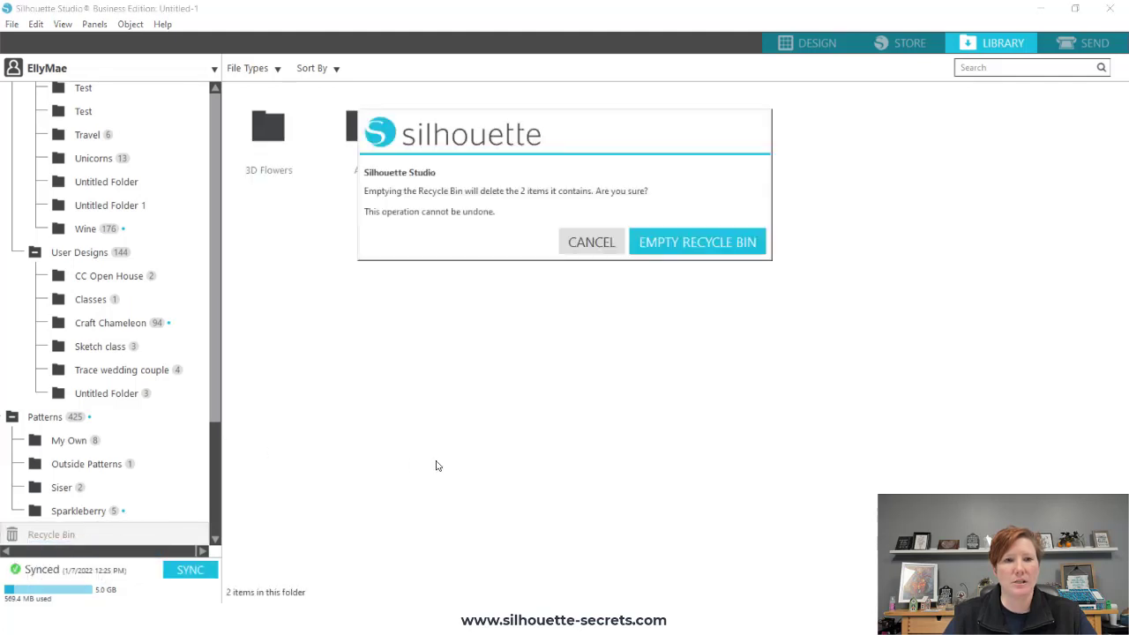
click(696, 240)
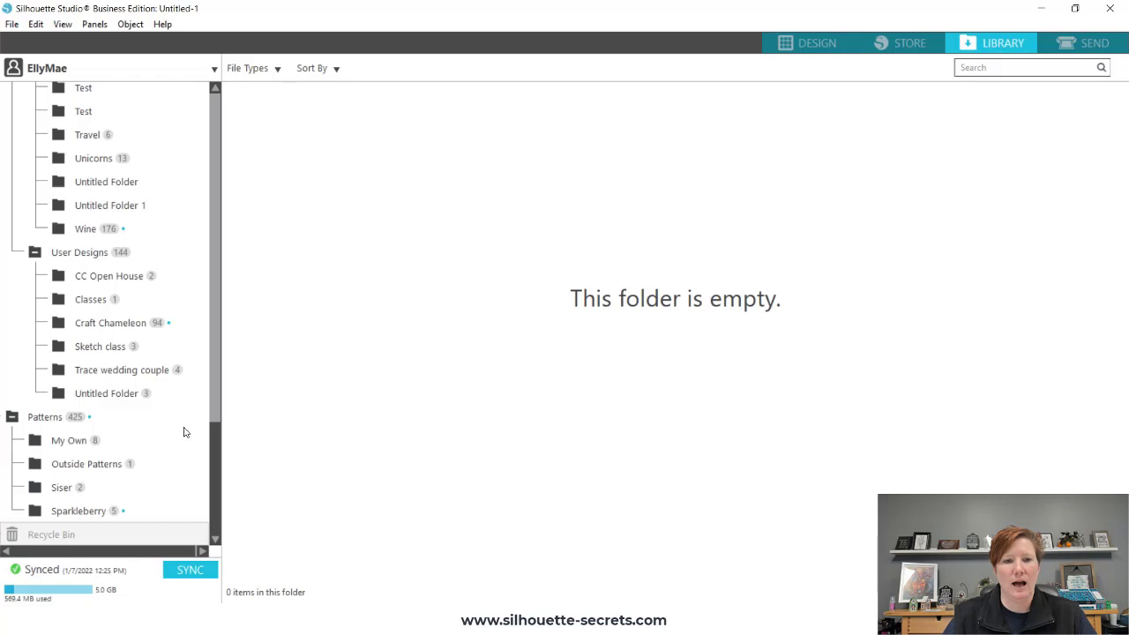
Step: Sync the library with the cloud and bring the folder tree back to All Files
click(177, 572)
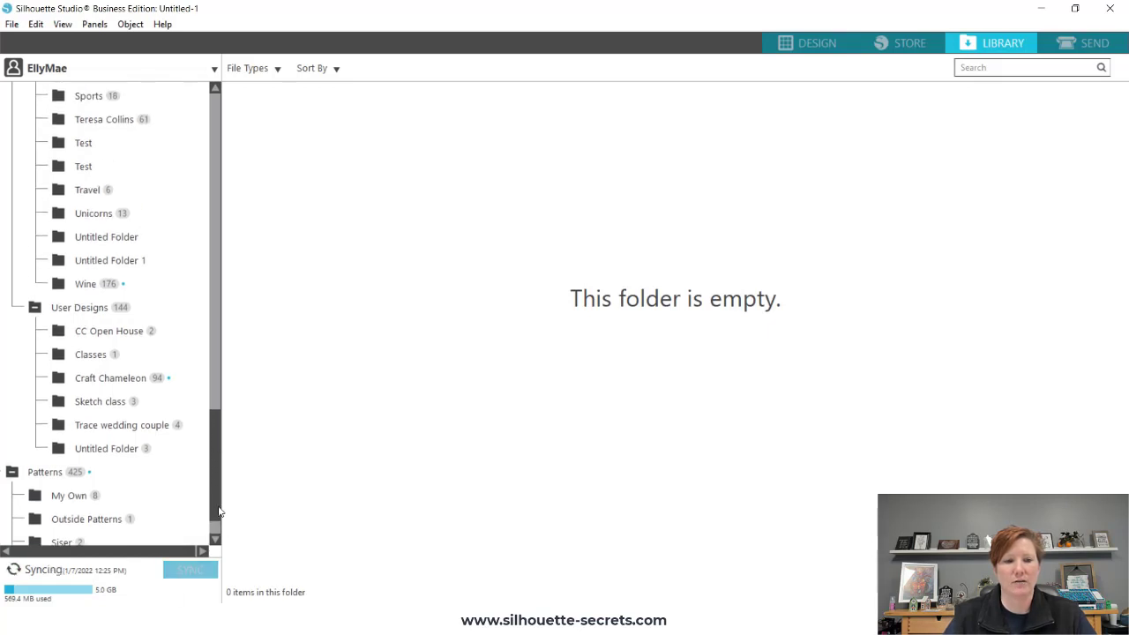
drag(216, 509, 232, 222)
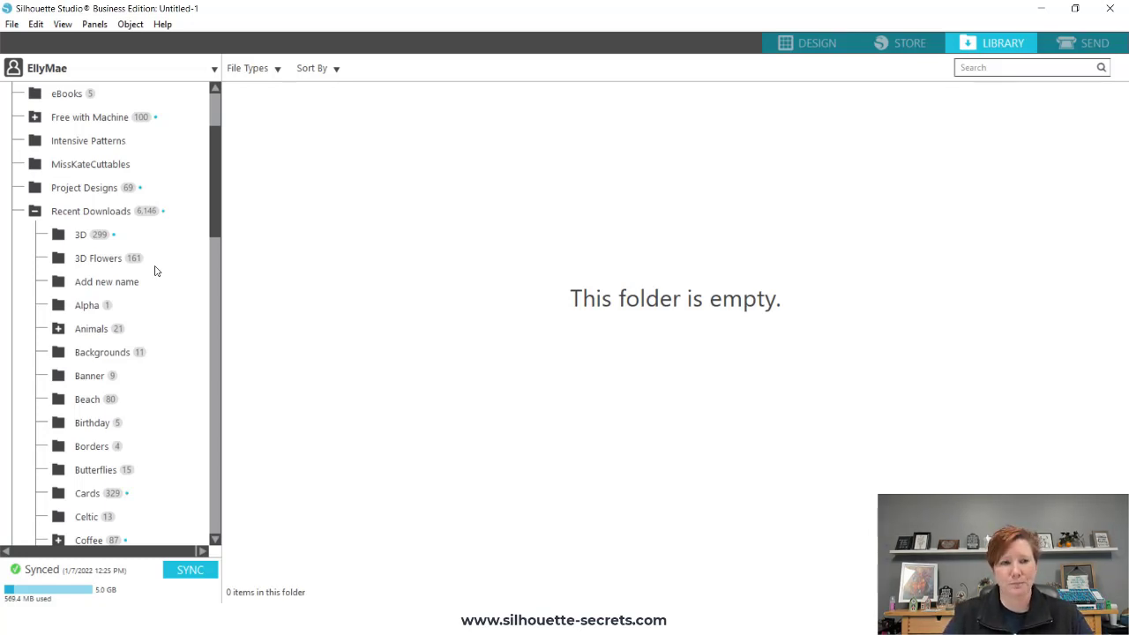
drag(219, 225, 221, 180)
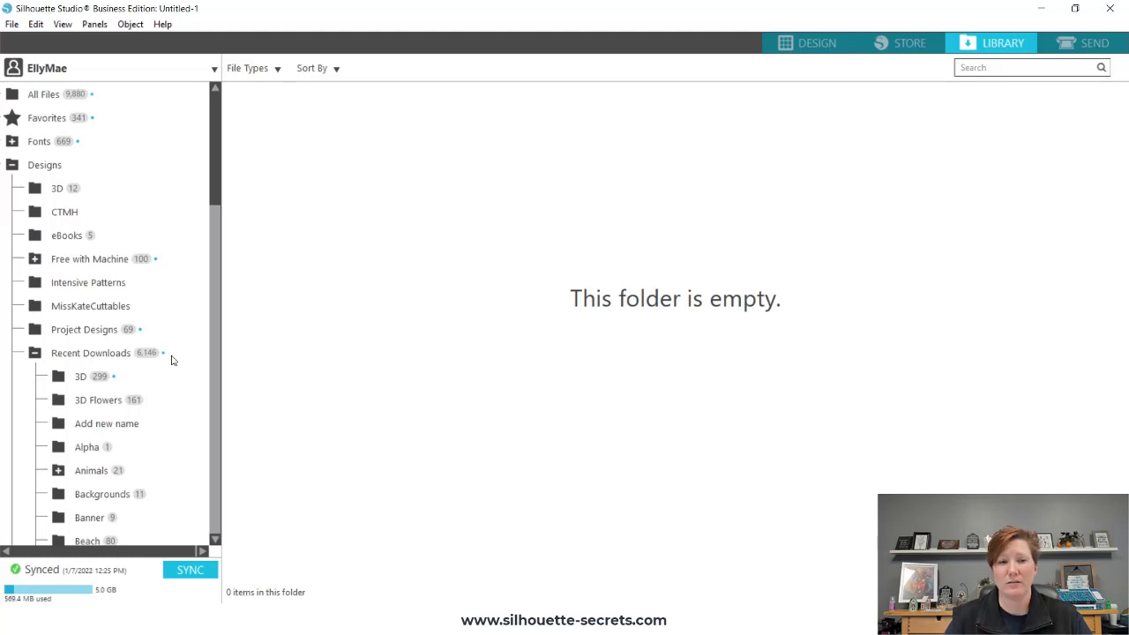
click(188, 573)
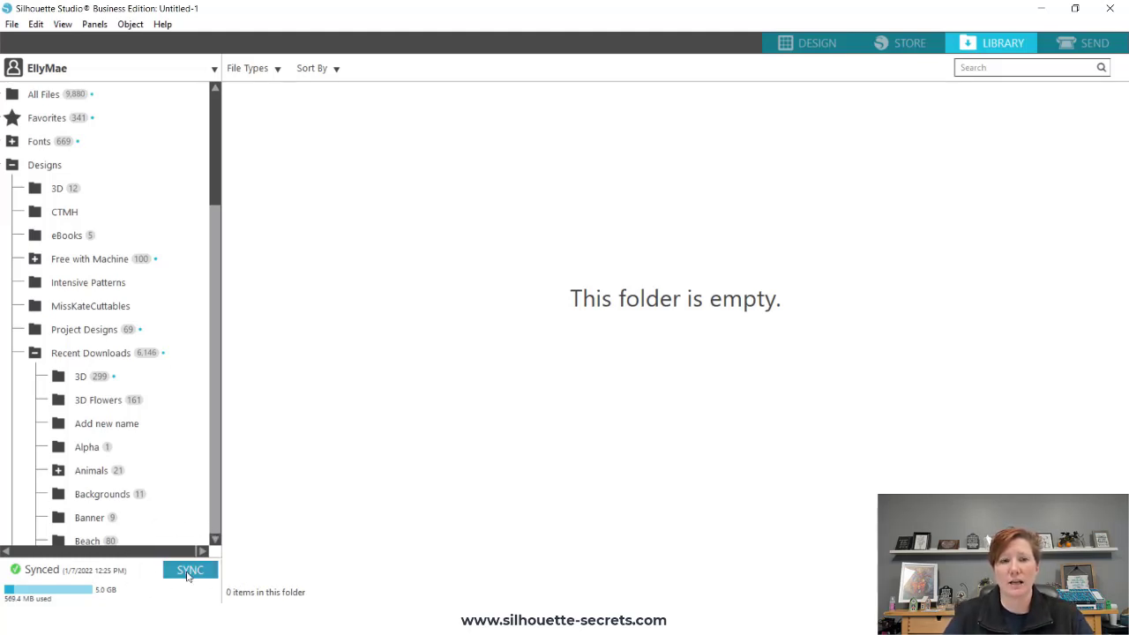
Step: Look at the account's library import and export options and close them without running any
click(68, 71)
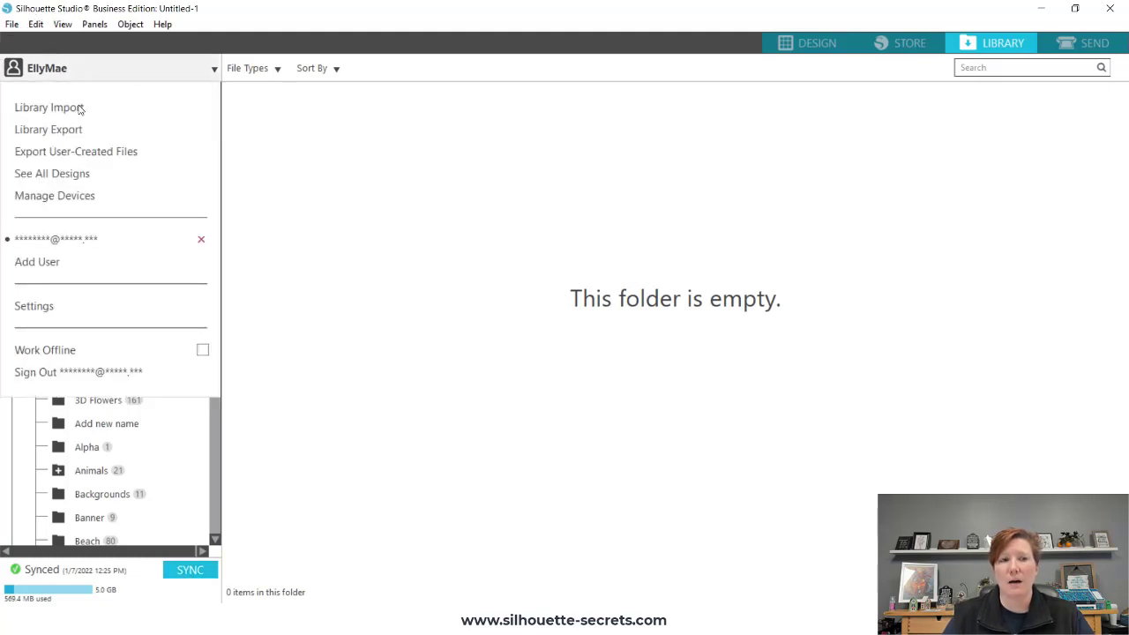
click(75, 134)
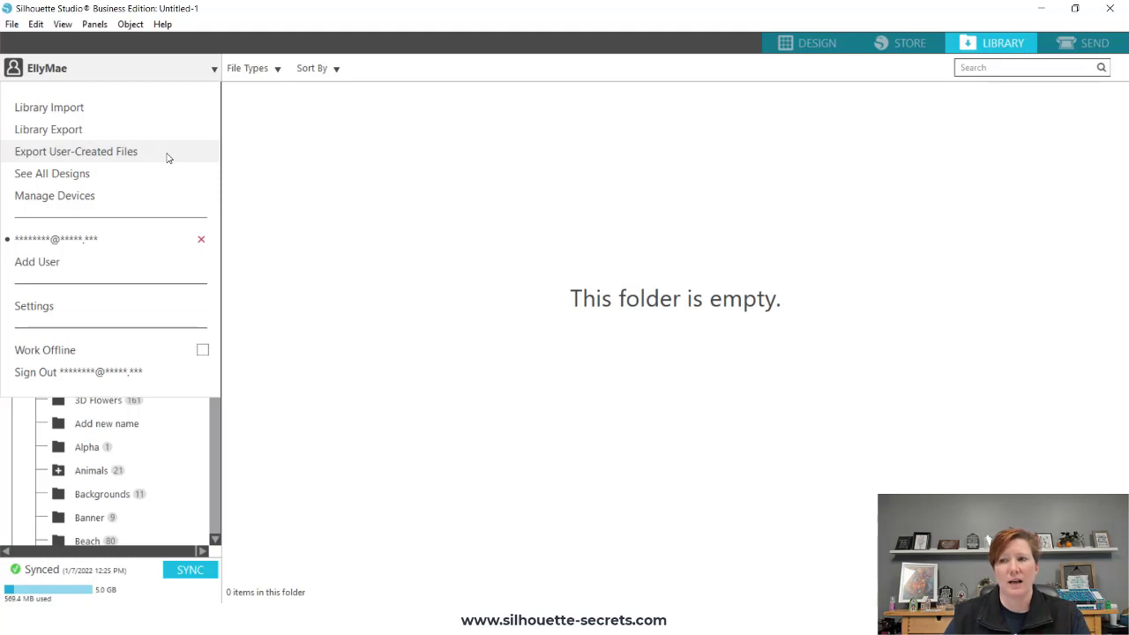
click(101, 83)
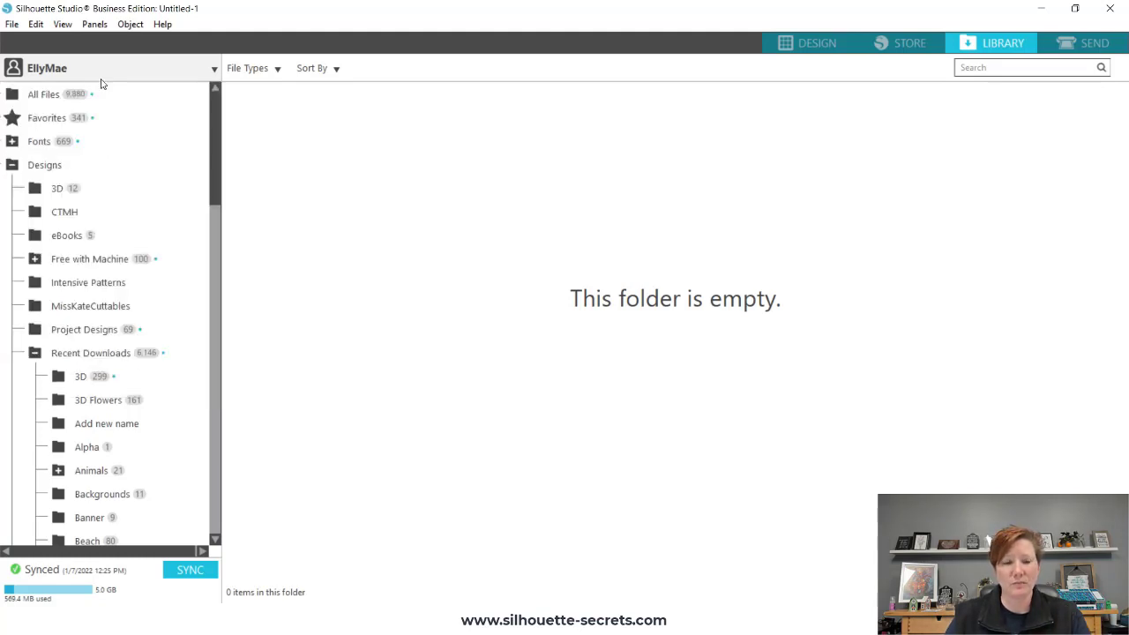
Step: Show All Files, view the details of the 'love you' heart with rose design, and close its preview
click(50, 95)
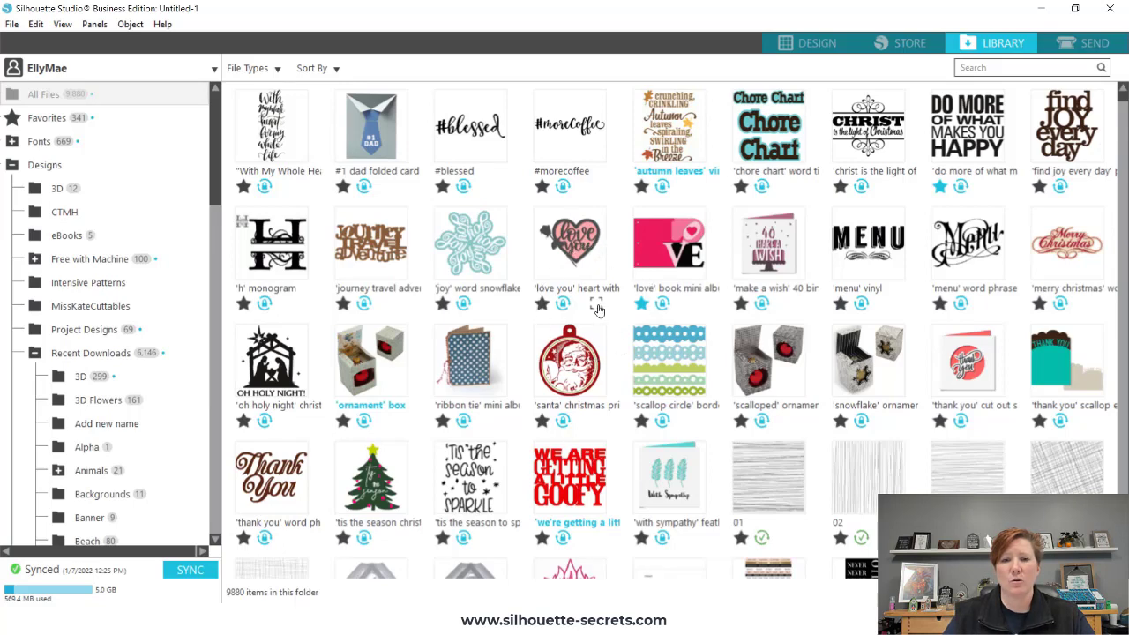
click(596, 307)
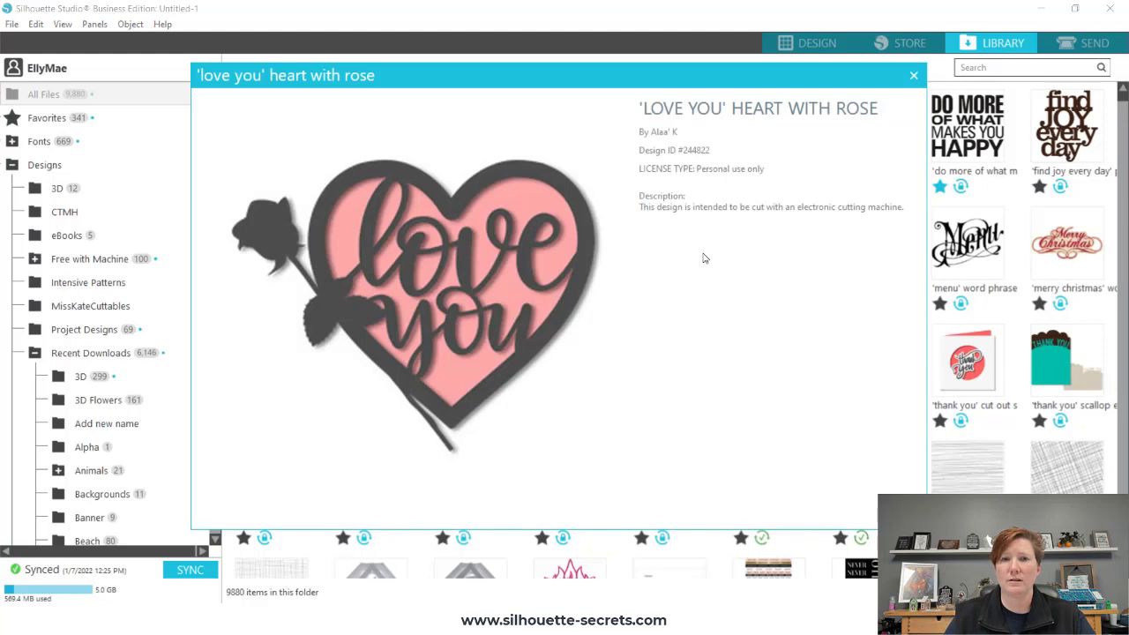
click(914, 76)
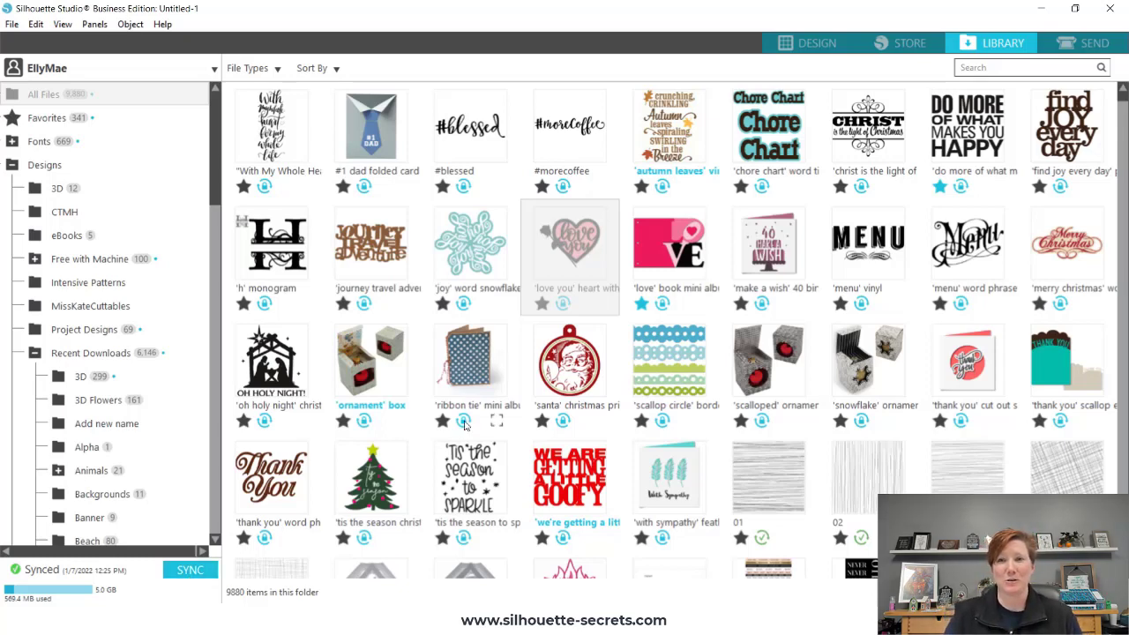
Step: Start a keyword search across all files in the library
click(986, 67)
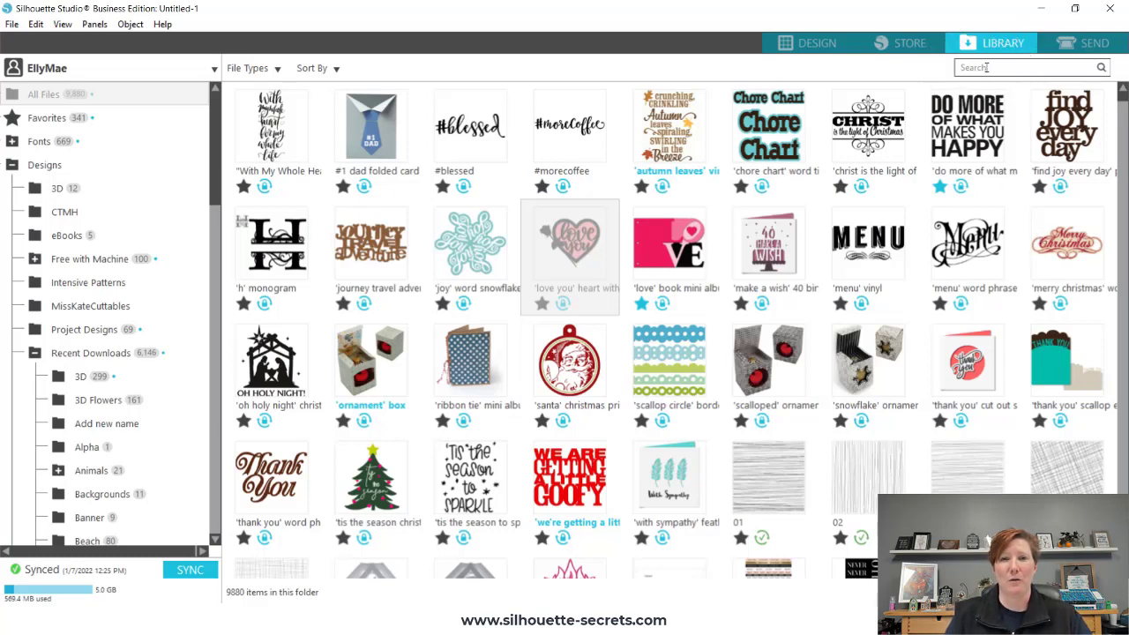
click(983, 71)
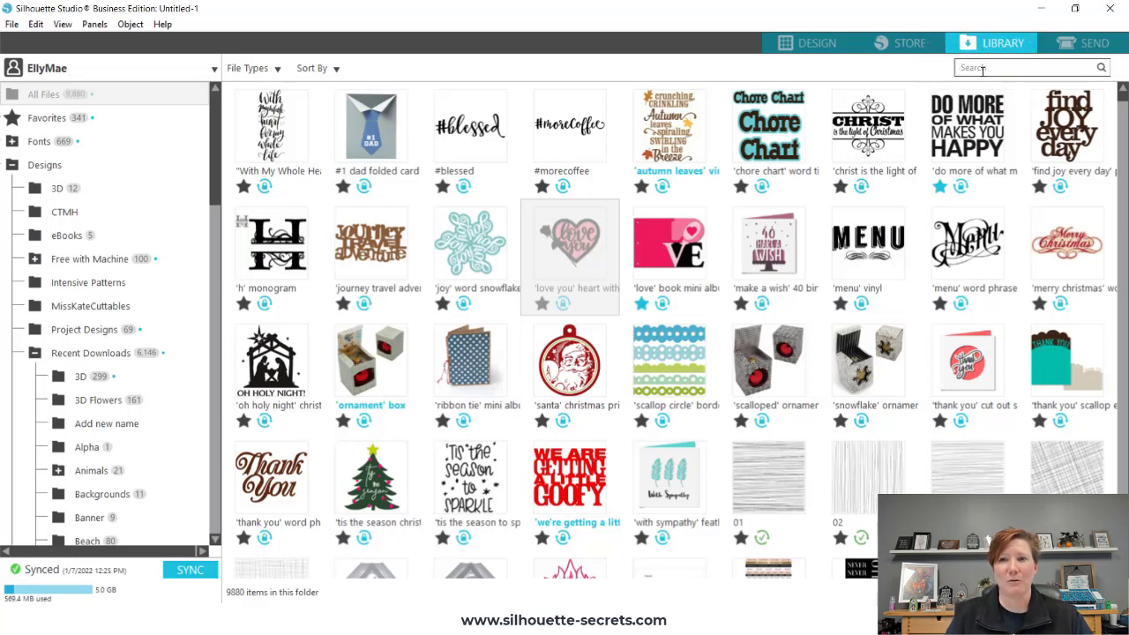